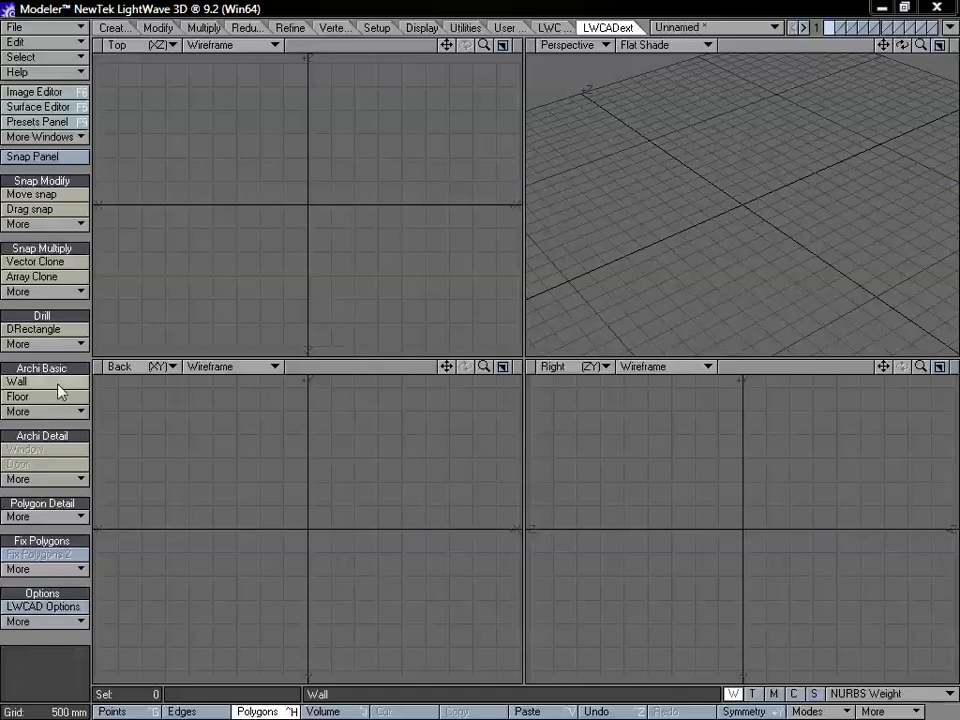
Step: Draw a closed six-sided wall in the Top view with sides about 4.6, 6.4, 6.0, 4.3, 4.0 and 3.8 m
left_click(27, 381)
left_click(64, 411)
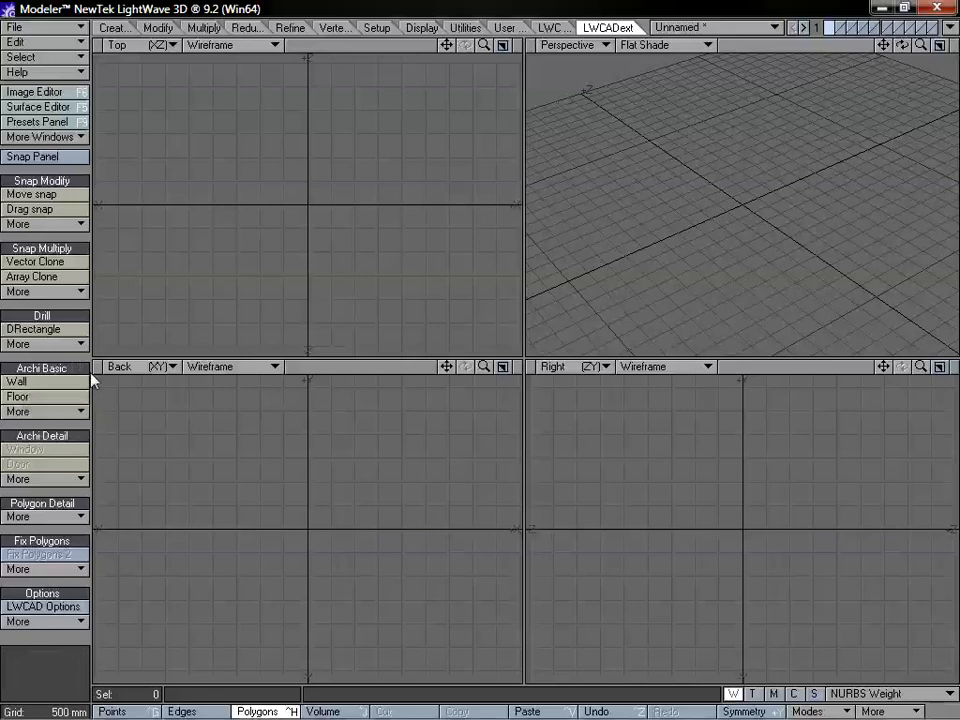
left_click(50, 383)
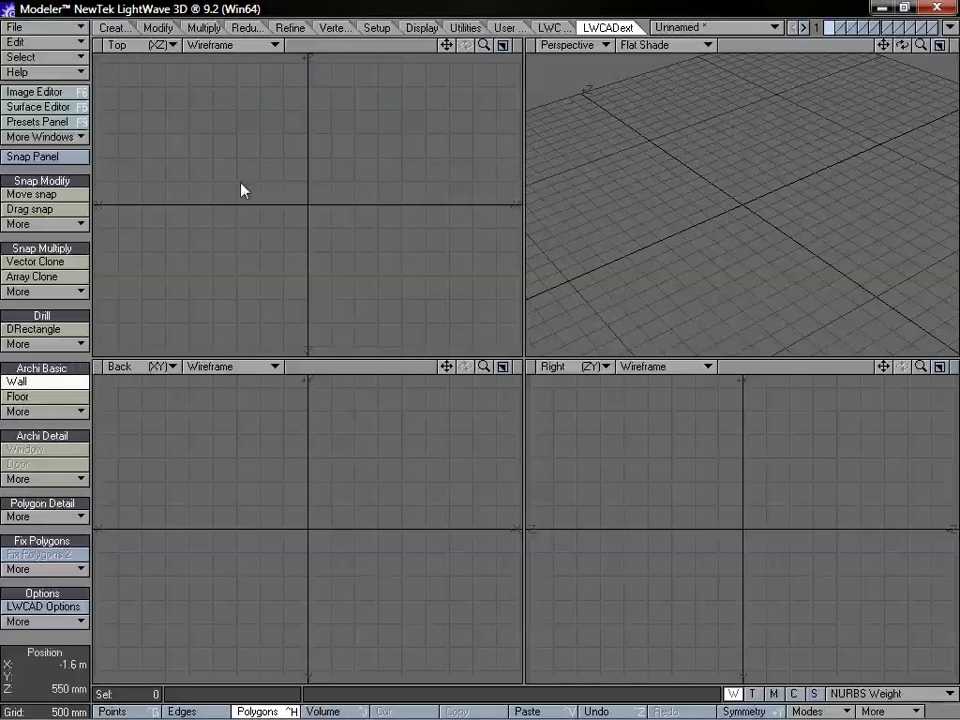
left_click_drag(484, 45, 333, 158)
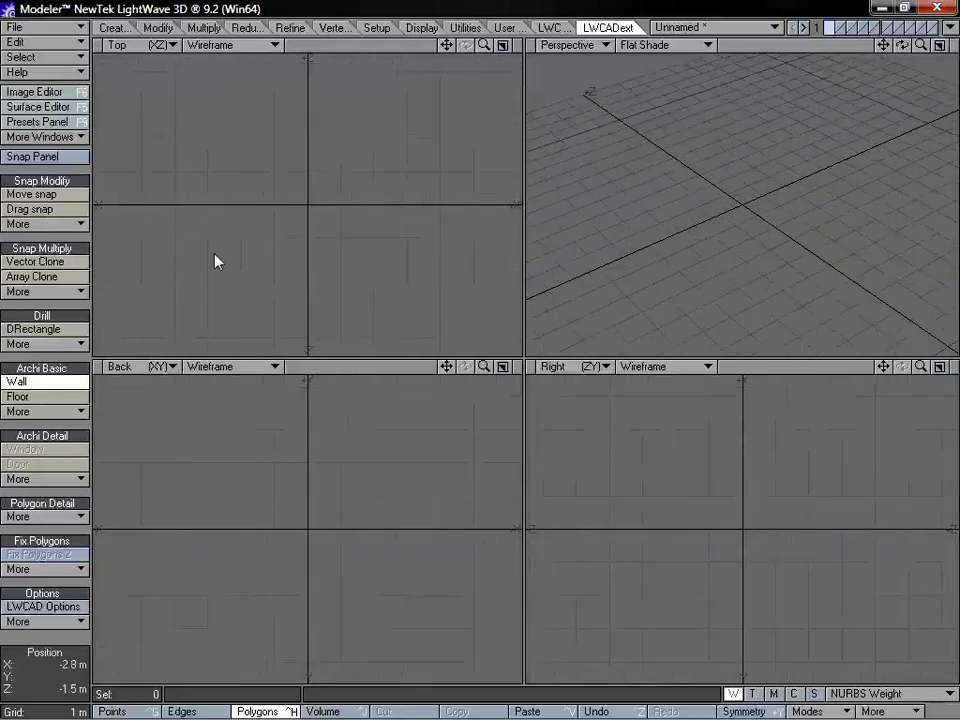
mouse_move(207, 268)
left_mouse_down()
mouse_move(210, 135)
mouse_move(232, 121)
left_mouse_up()
left_click_drag(366, 134, 447, 106)
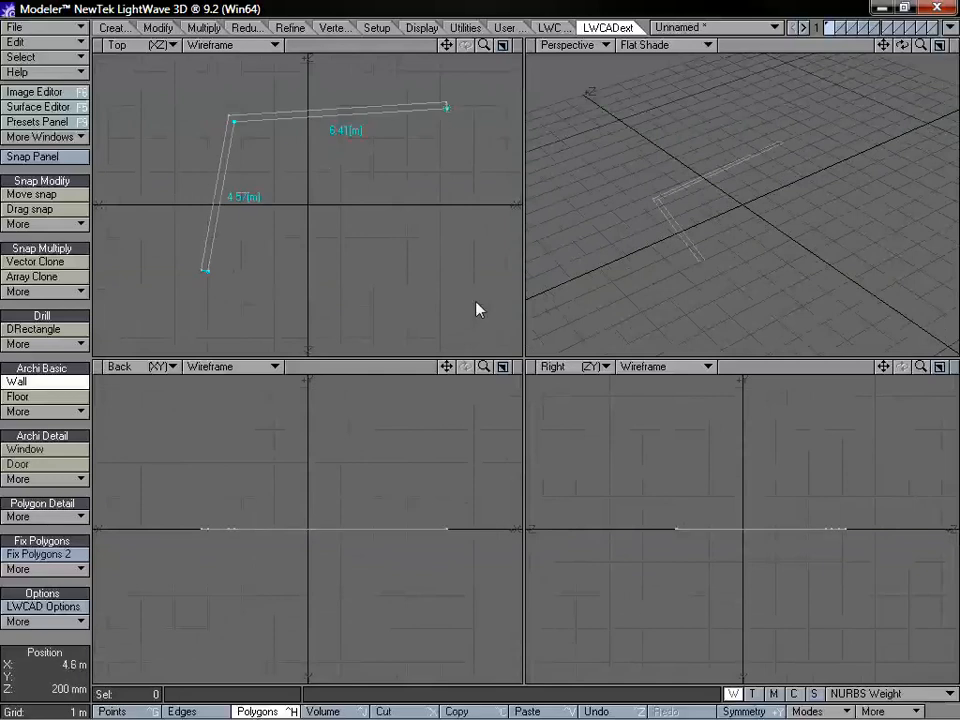
left_click_drag(476, 306, 477, 305)
left_click_drag(477, 305, 364, 214)
left_click_drag(309, 298, 315, 338)
left_click_drag(217, 316, 213, 281)
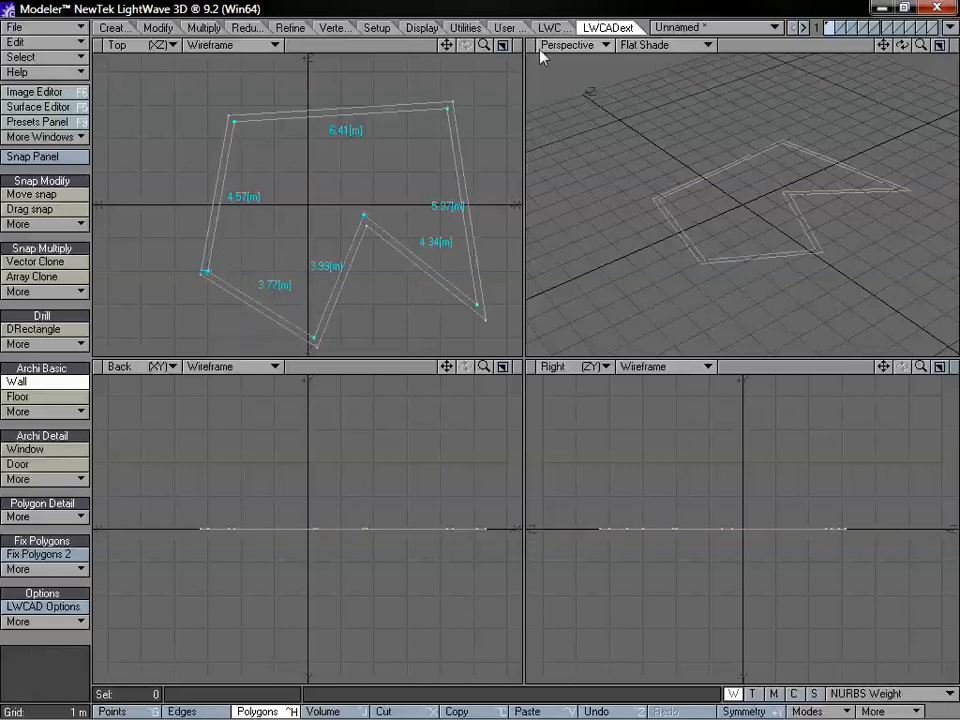
Step: Raise the six-sided wall in the Back view to a height of about 3.5 m
left_click_drag(446, 45, 350, 74)
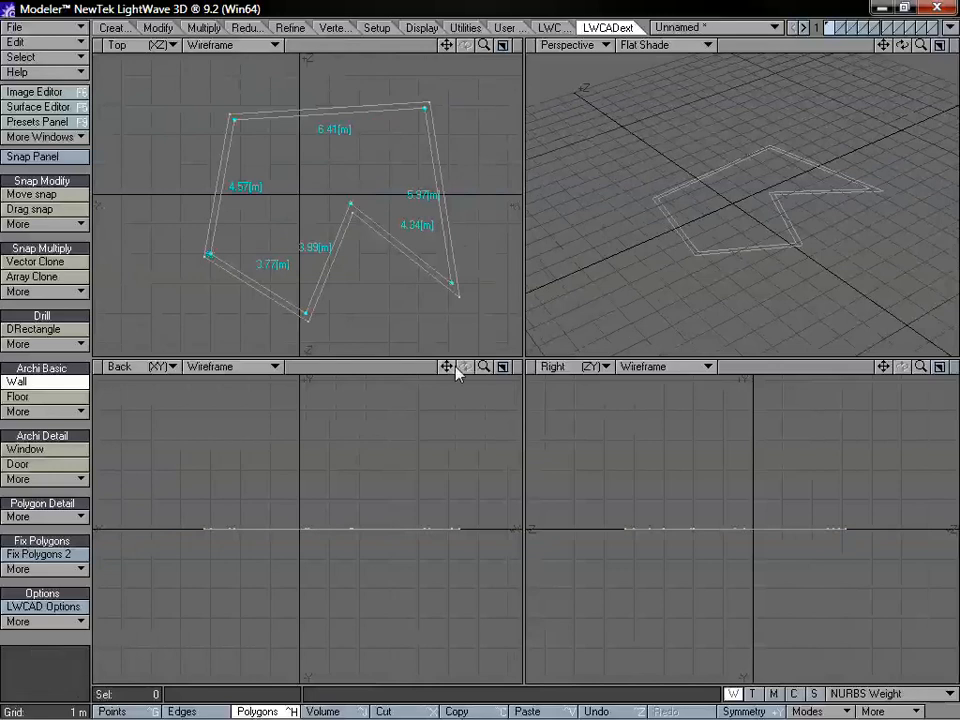
left_click_drag(447, 366, 442, 403)
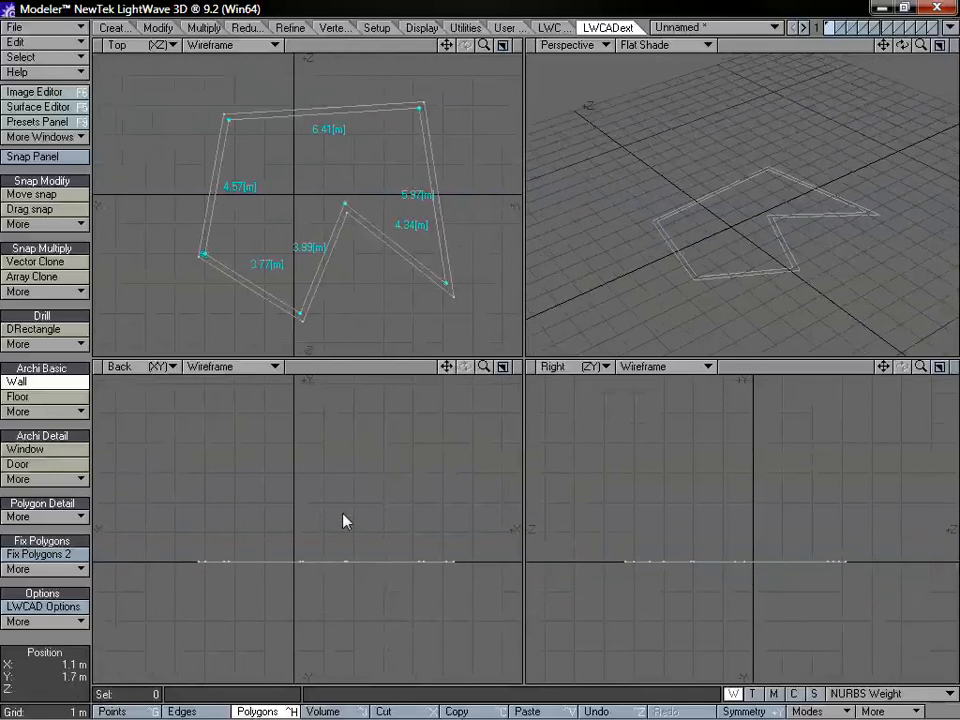
mouse_move(341, 568)
left_mouse_down()
mouse_move(334, 446)
mouse_move(332, 508)
mouse_move(326, 456)
mouse_move(349, 450)
left_mouse_up()
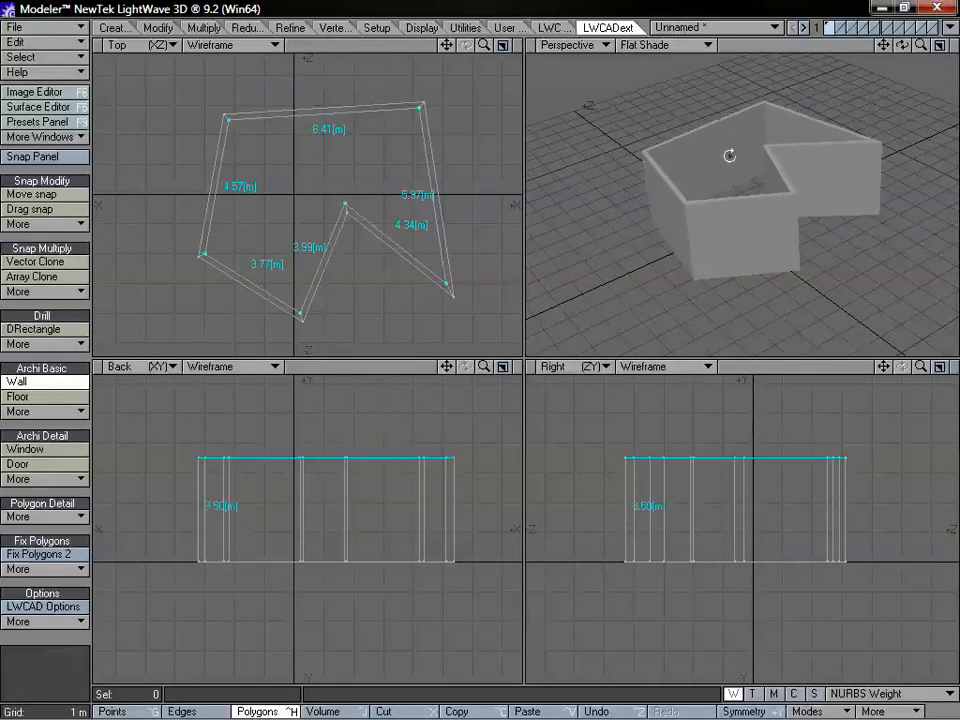
Step: Examine the extruded walls in perspective from several angles, including from above and near ground level
left_click_drag(729, 154, 770, 244, "alt")
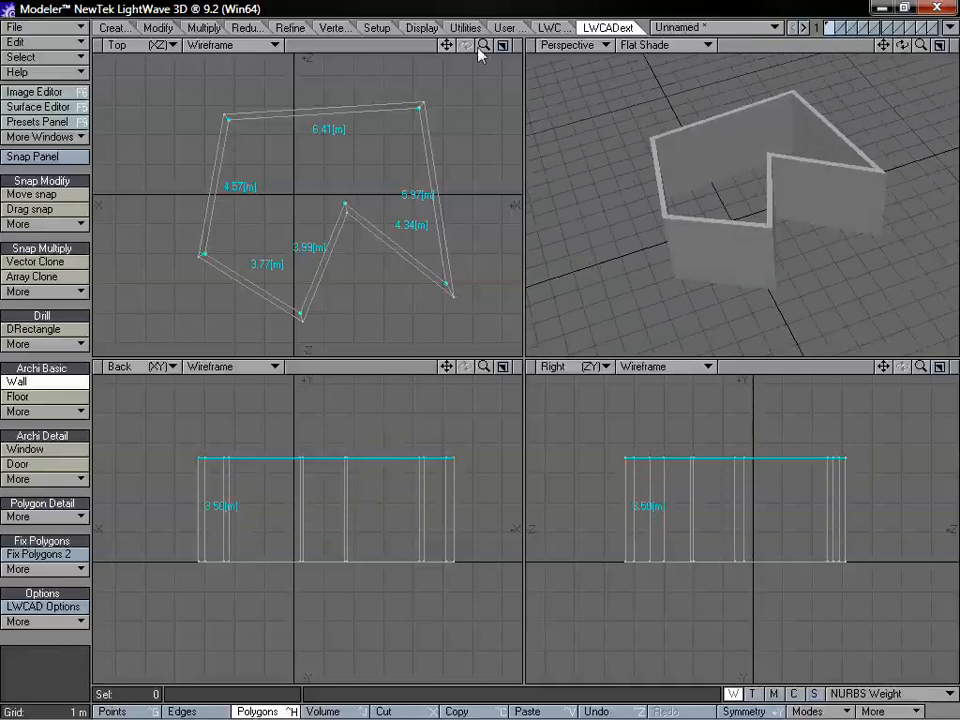
left_click(552, 28)
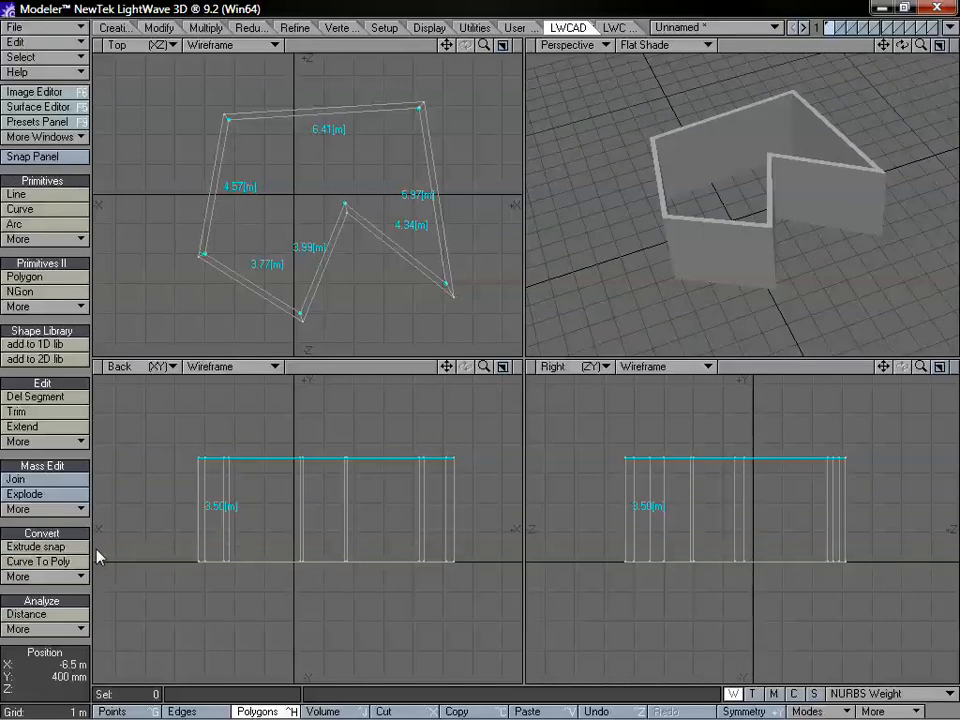
left_click(614, 27)
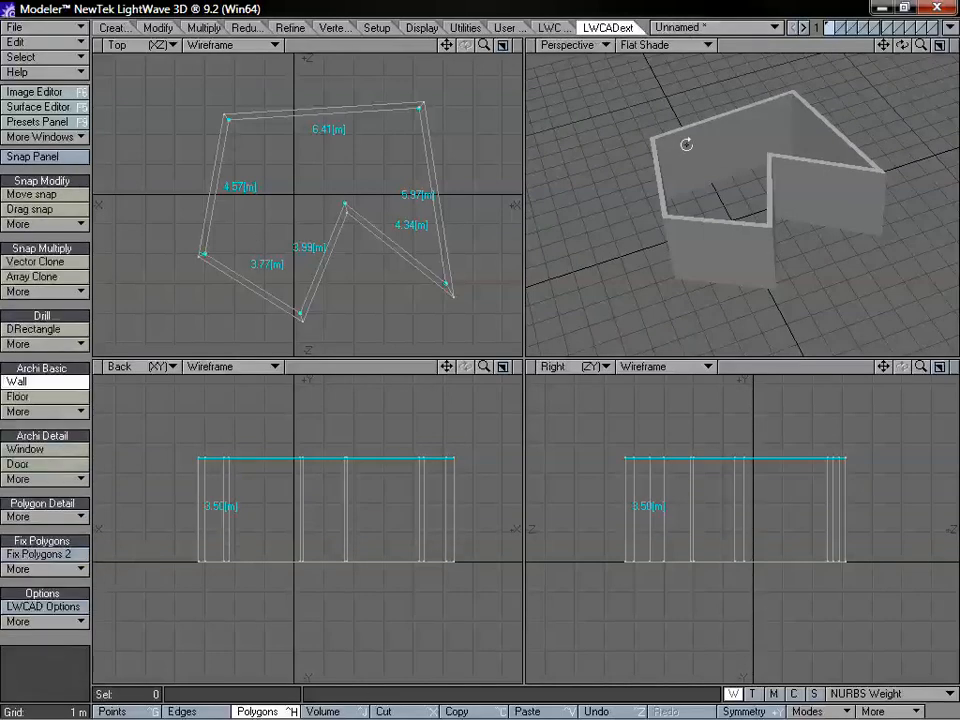
left_click_drag(686, 145, 738, 180, "alt")
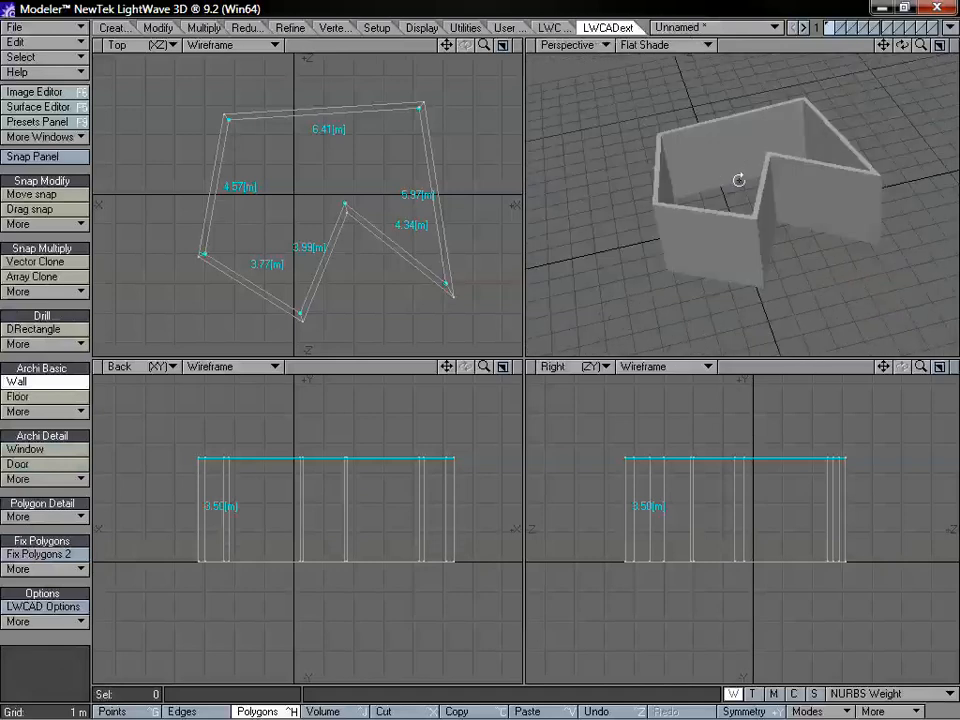
left_click_drag(717, 241, 821, 283, "alt")
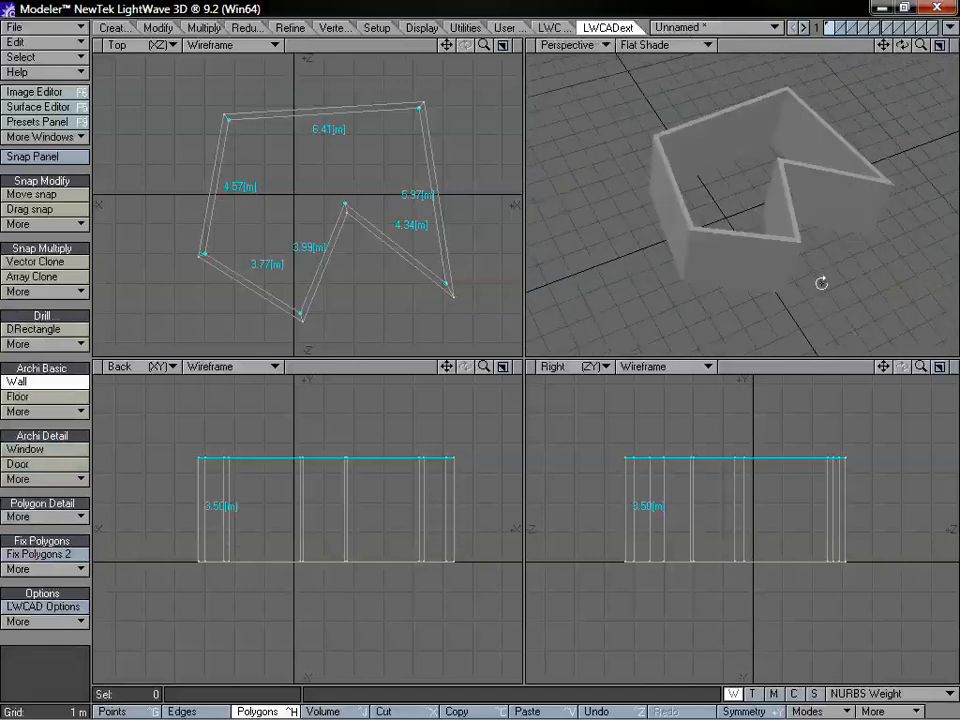
left_click_drag(764, 183, 740, 250, "alt")
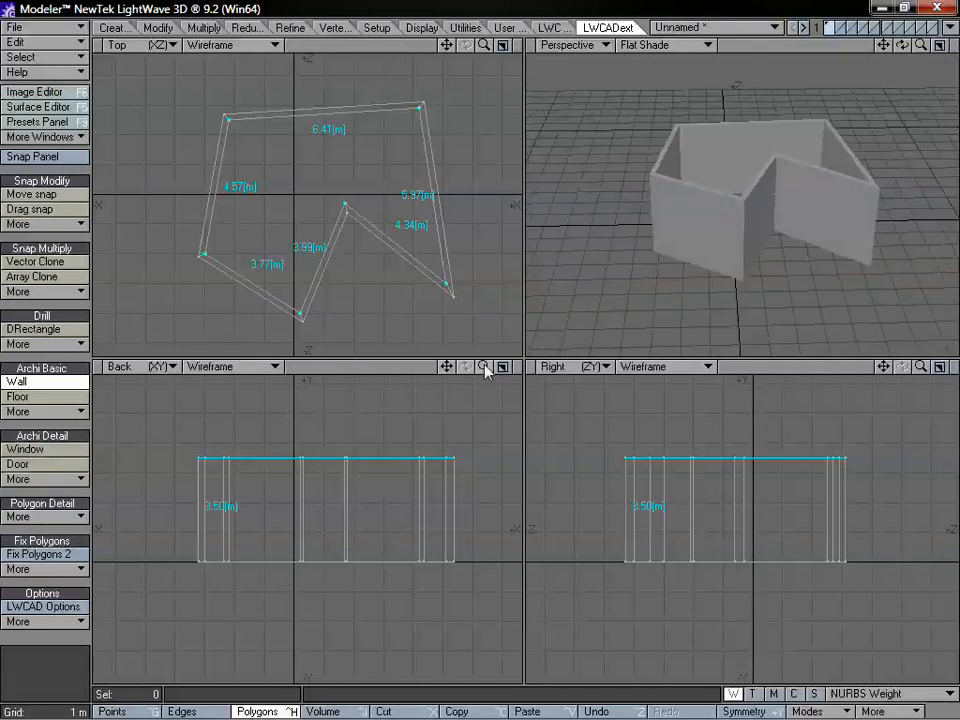
left_click_drag(484, 366, 436, 399)
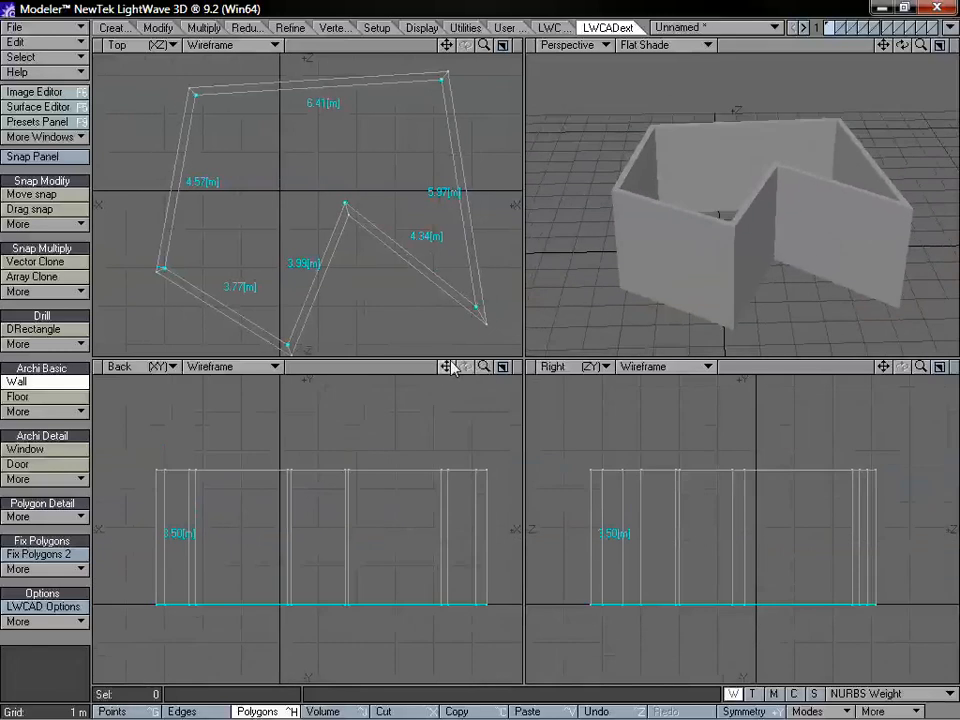
Step: Finish the six-sided wall, clear the polygon selection and delete the whole wall
key("space")
left_click_drag(780, 232, 762, 256, "alt")
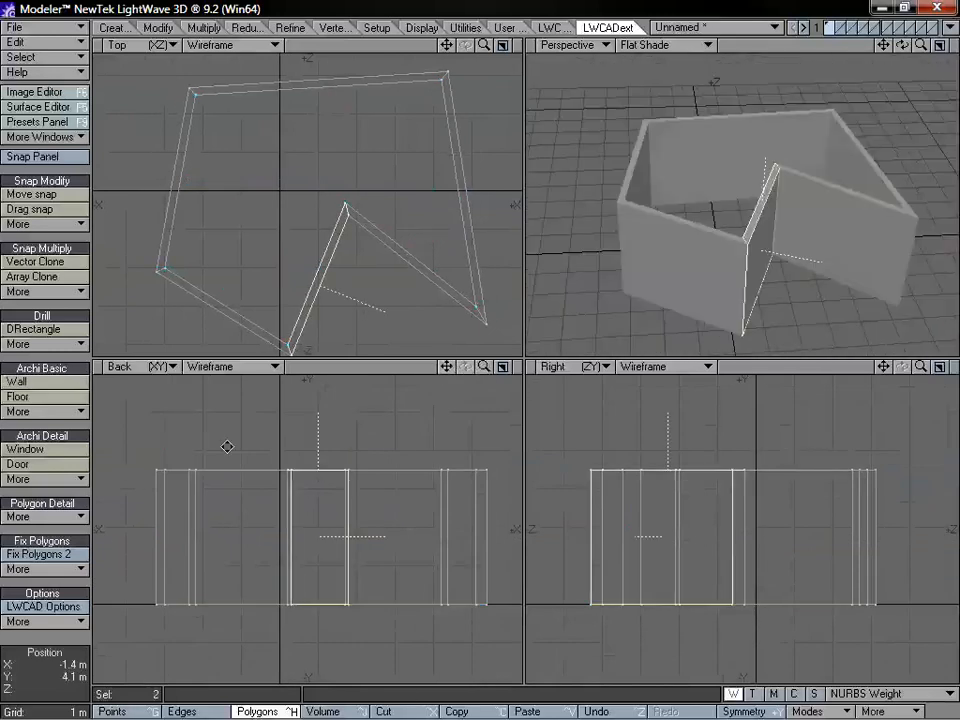
left_click(71, 425)
left_click_drag(485, 45, 456, 45)
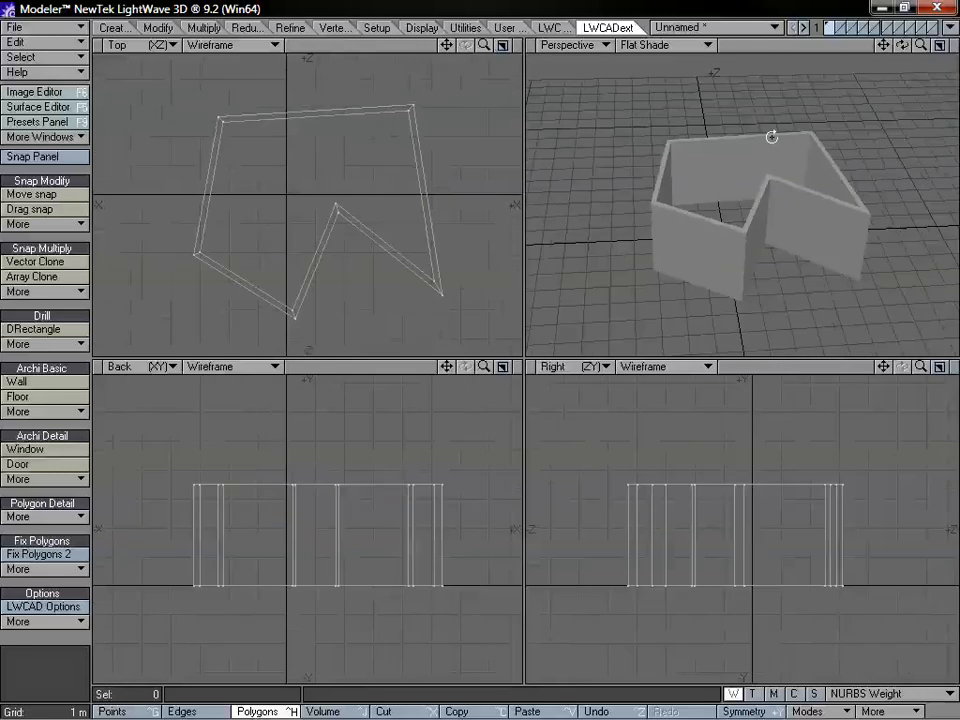
mouse_move(771, 137)
left_mouse_down("alt")
mouse_move(767, 214)
mouse_move(758, 140)
left_mouse_up("alt")
left_click_drag(486, 45, 449, 43)
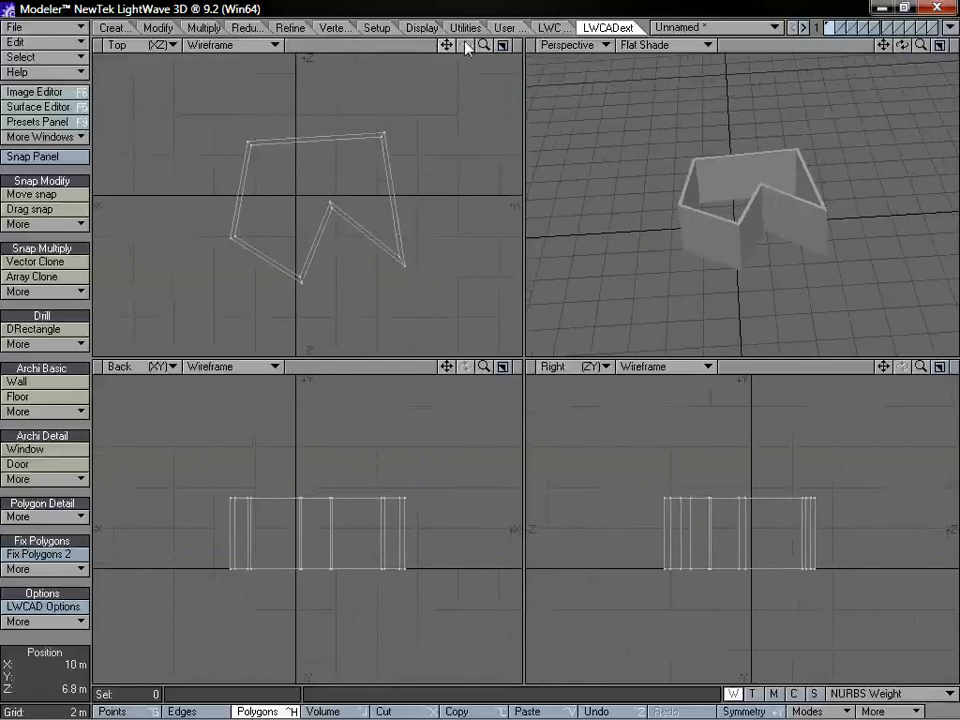
left_click_drag(483, 45, 505, 45)
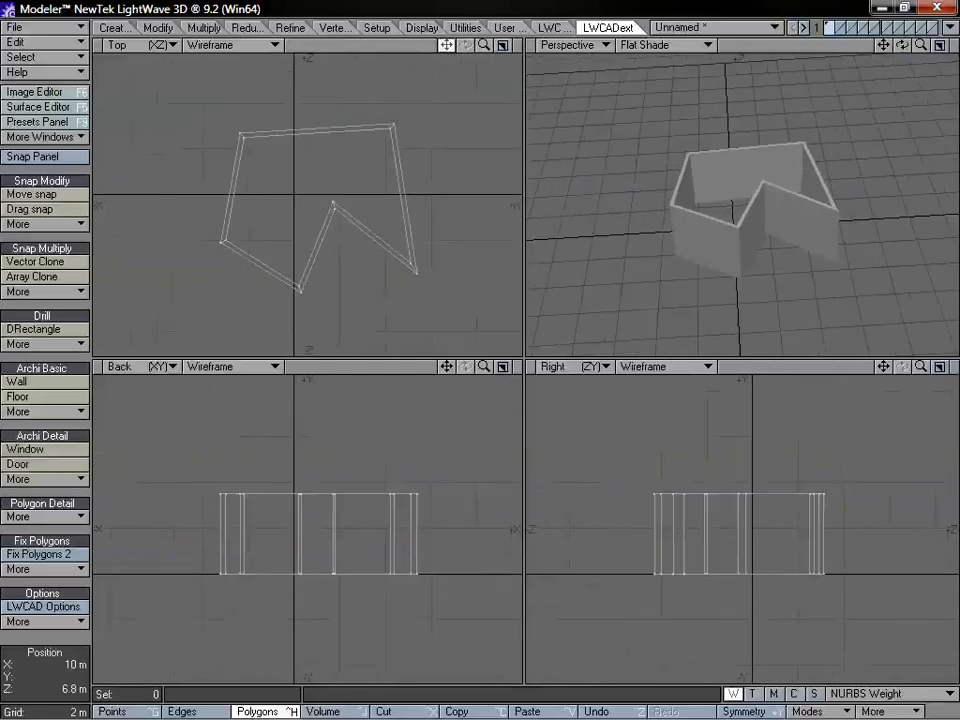
left_click_drag(713, 139, 696, 233, "alt")
left_click_drag(486, 45, 476, 45)
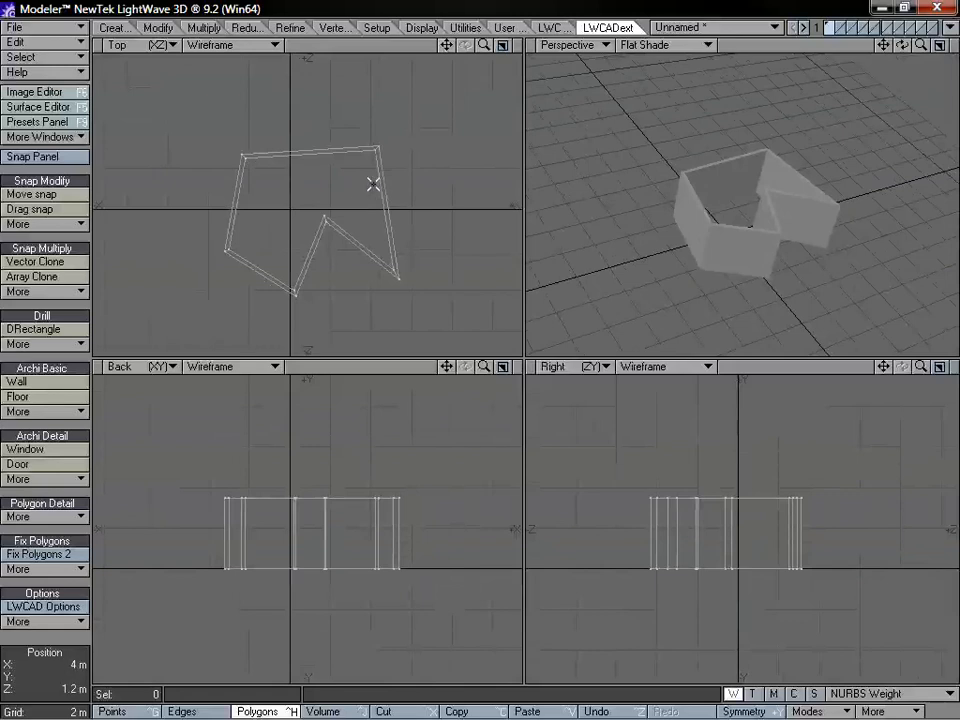
key("Delete")
Step: Turn on angle snapping at 90 degrees in the snap settings
left_click(56, 160)
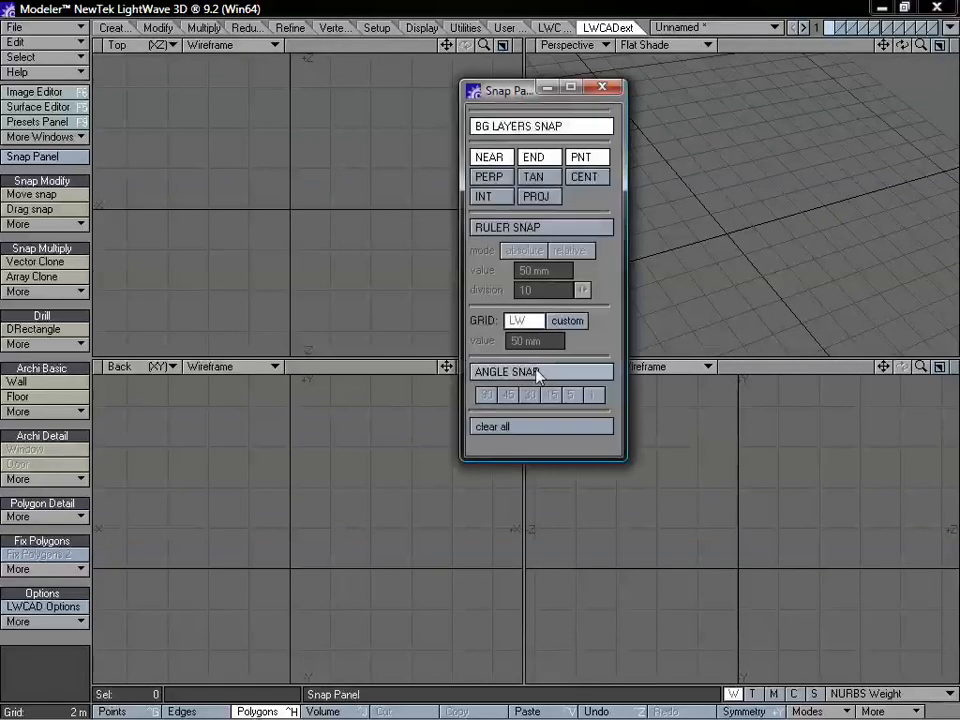
left_click(537, 373)
left_click_drag(507, 92, 675, 250)
Step: Draw a right-angled wall in the Top view with consecutive segments about 11.4, 3.6, 5.8, 4.0, 5.4, 2.8, 3.8 and 7.2 m long
left_click(32, 382)
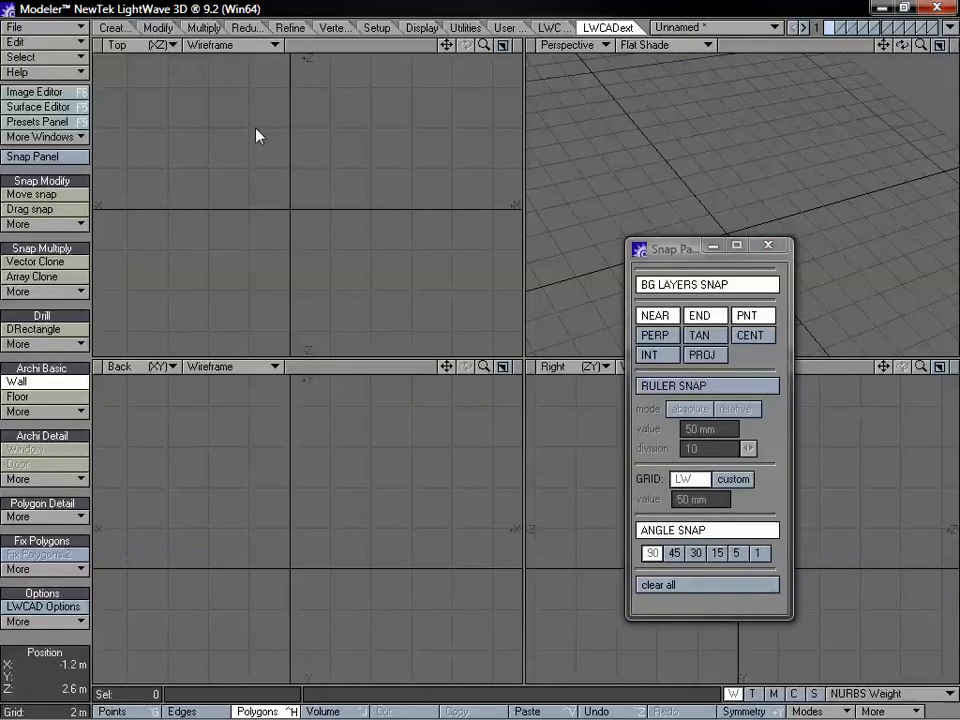
left_click(211, 130)
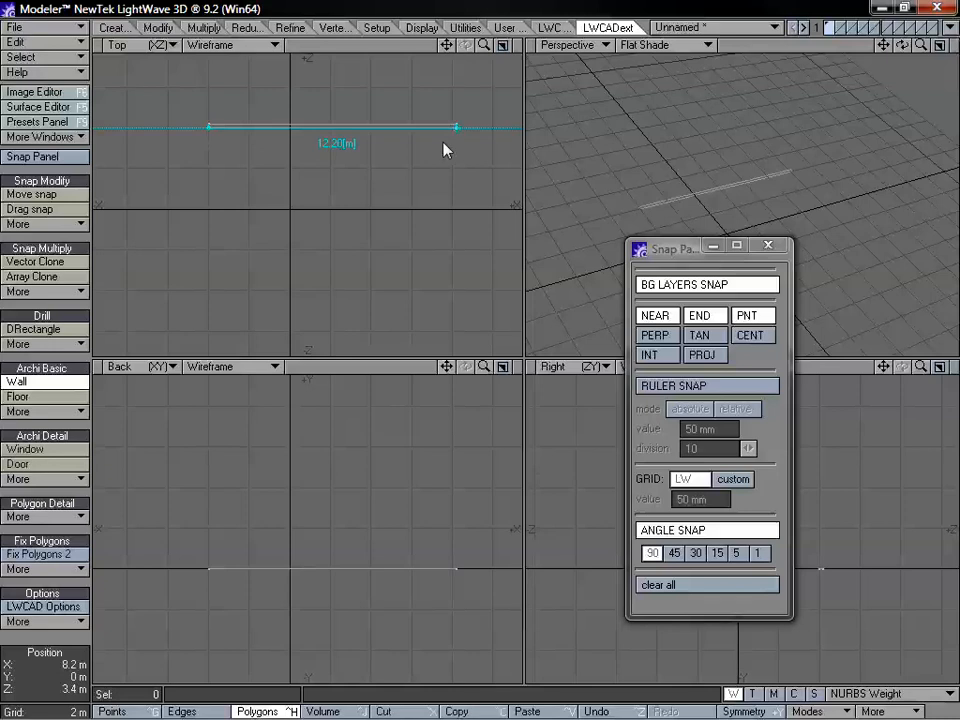
left_click(443, 140)
left_click(441, 202)
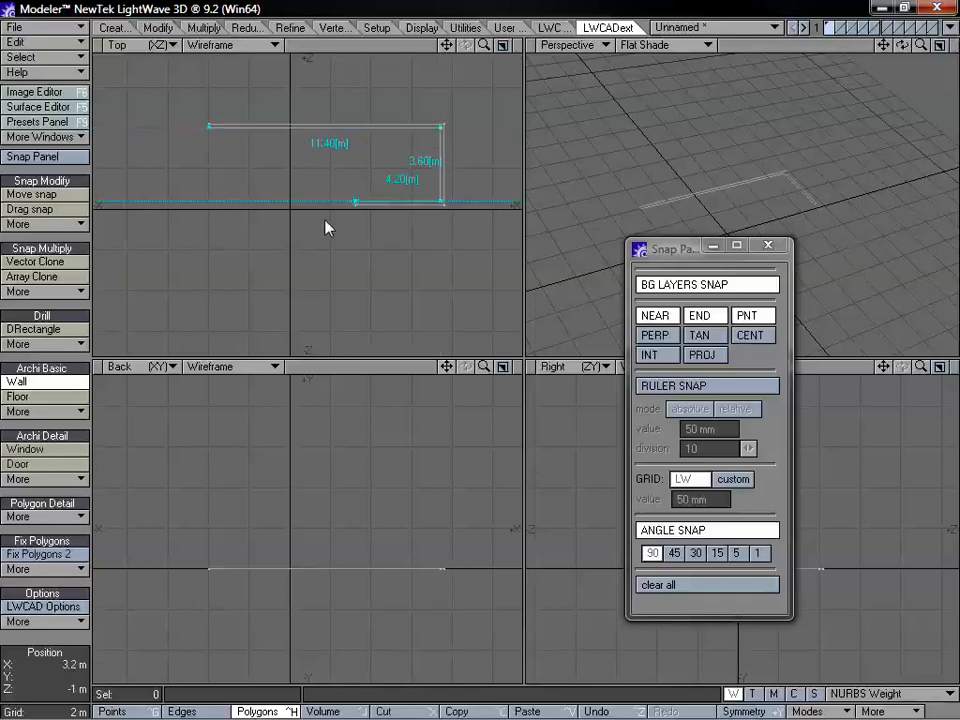
left_click(323, 202)
left_click(323, 283)
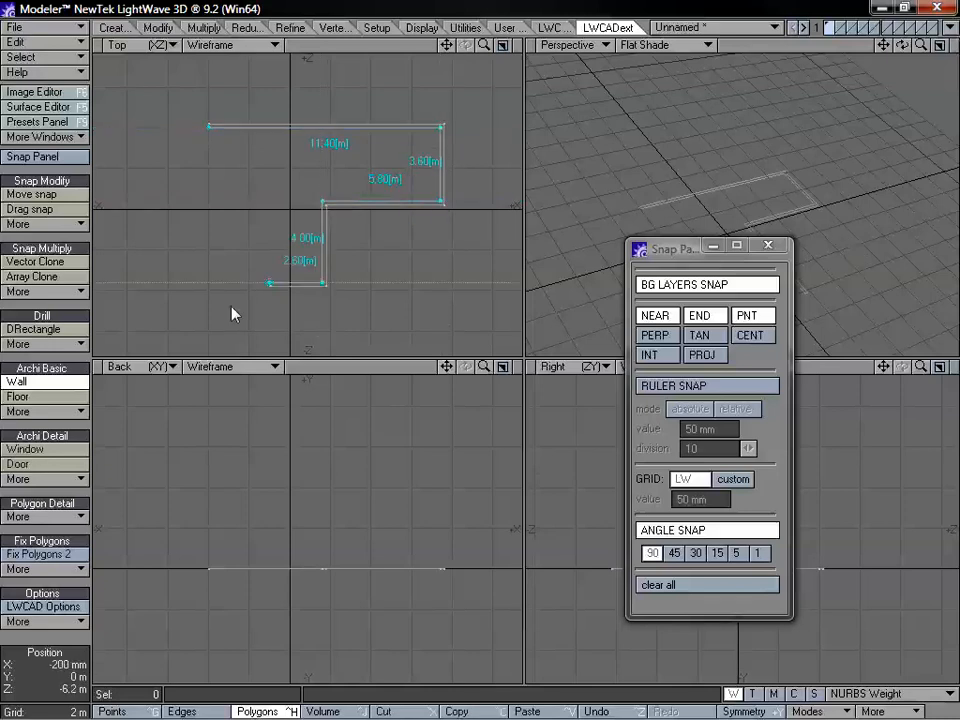
left_click(215, 310)
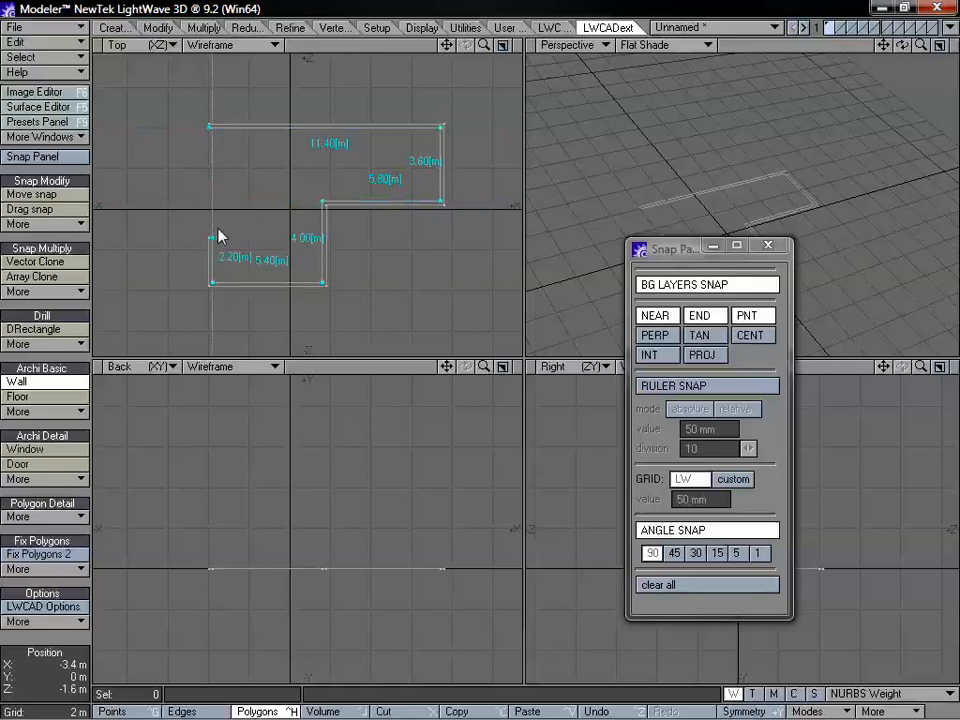
left_click(212, 226)
left_click(134, 226)
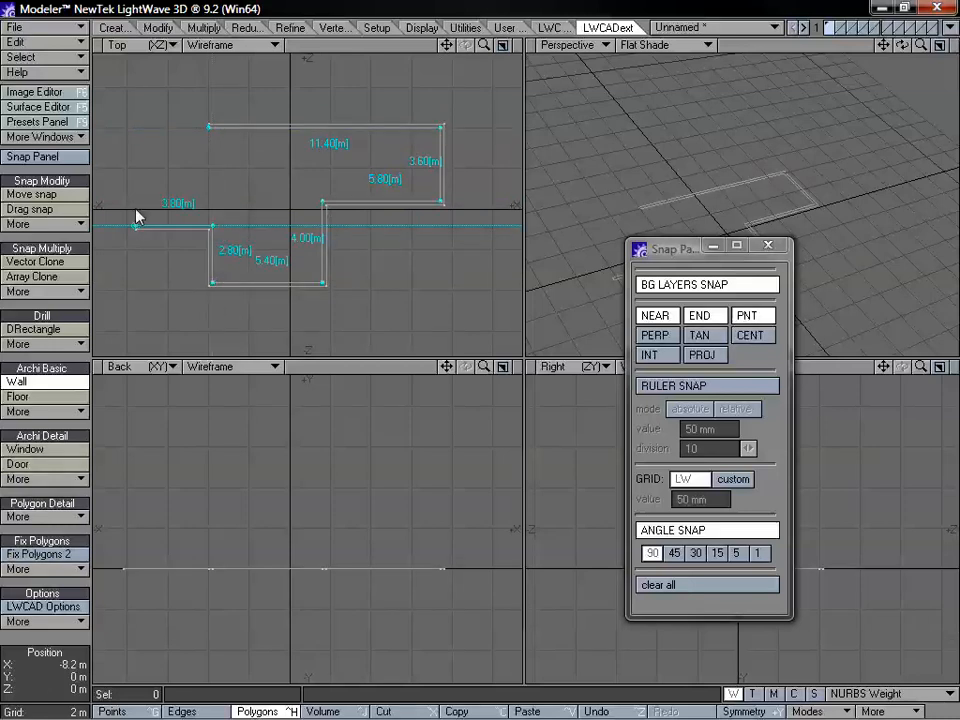
left_click(138, 77)
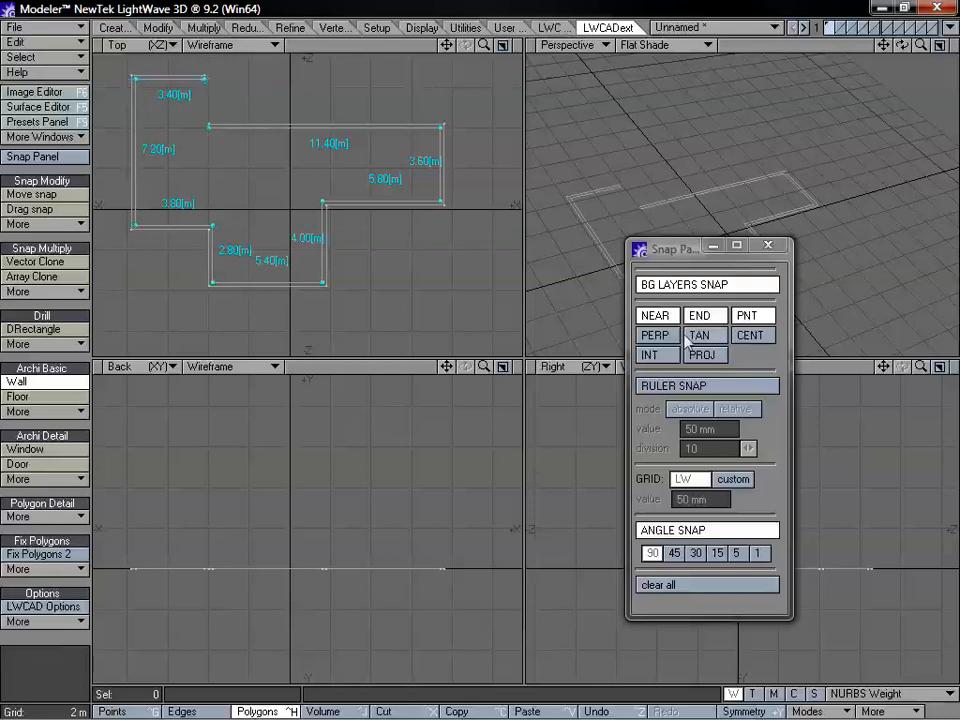
Step: Turn on perpendicular snapping and extend the wall with two segments of about 3.4 m and one of about 3.6 m
left_click(655, 337)
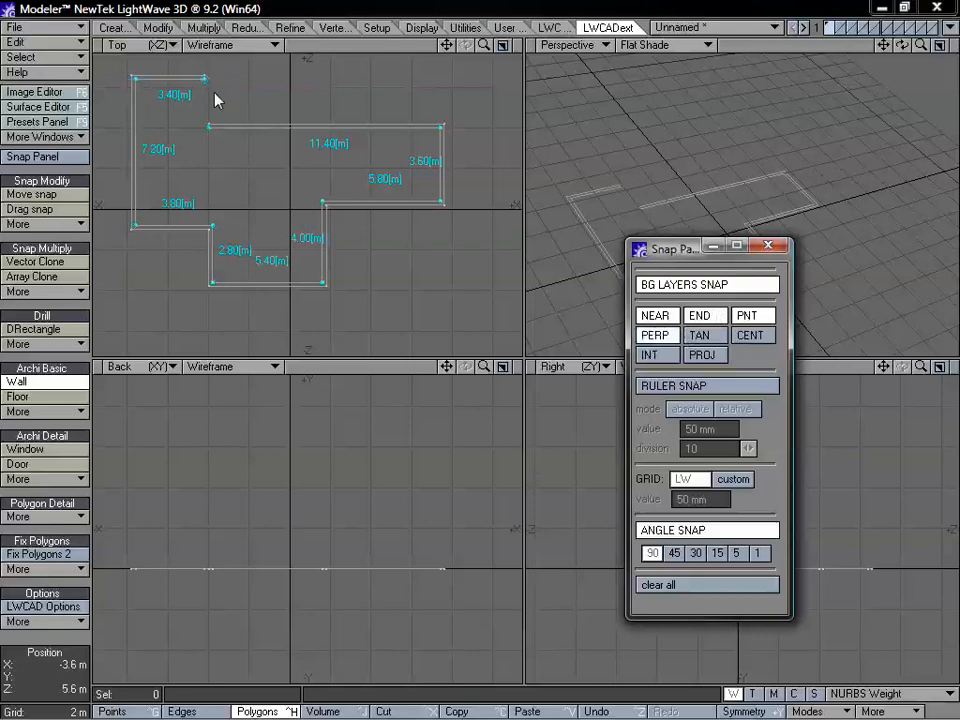
mouse_move(447, 45)
left_mouse_down()
mouse_move(470, 89)
mouse_move(489, 53)
mouse_move(457, 47)
left_mouse_up()
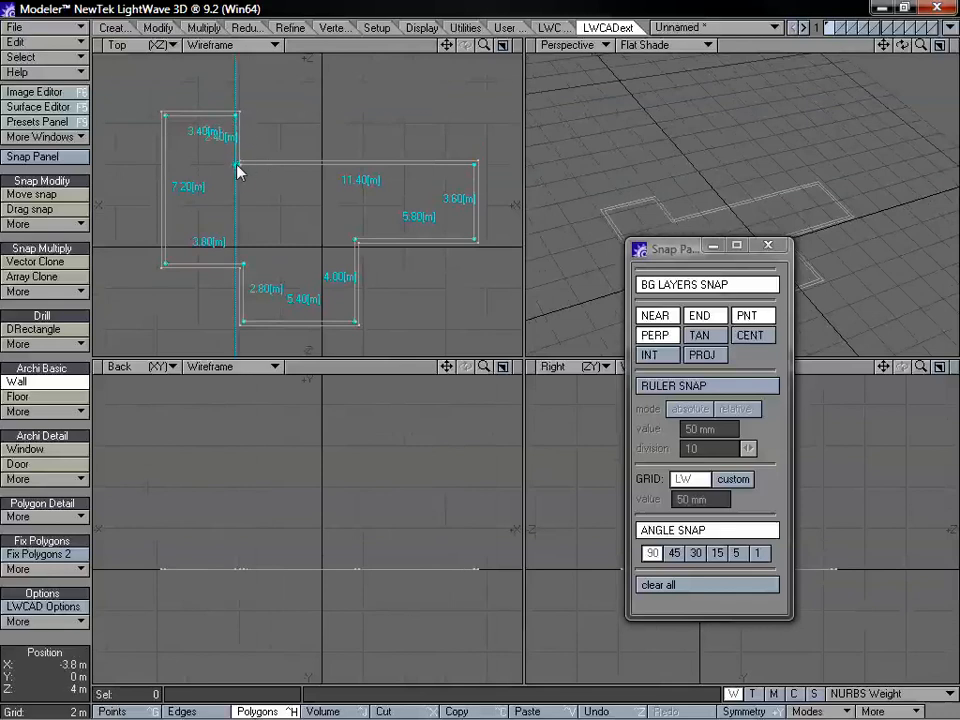
left_click(313, 145)
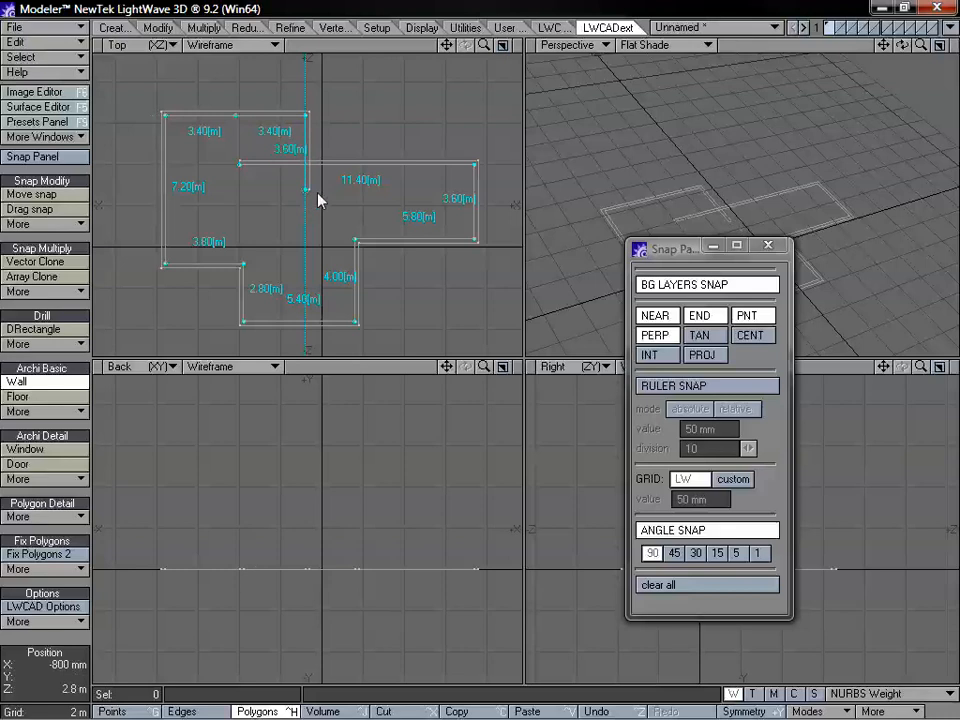
Step: Try the add, sub and int Curve Boolean modes in the Wall's numeric settings, and set the mode to off
key("n")
left_click_drag(545, 250, 560, 302)
left_click(650, 363)
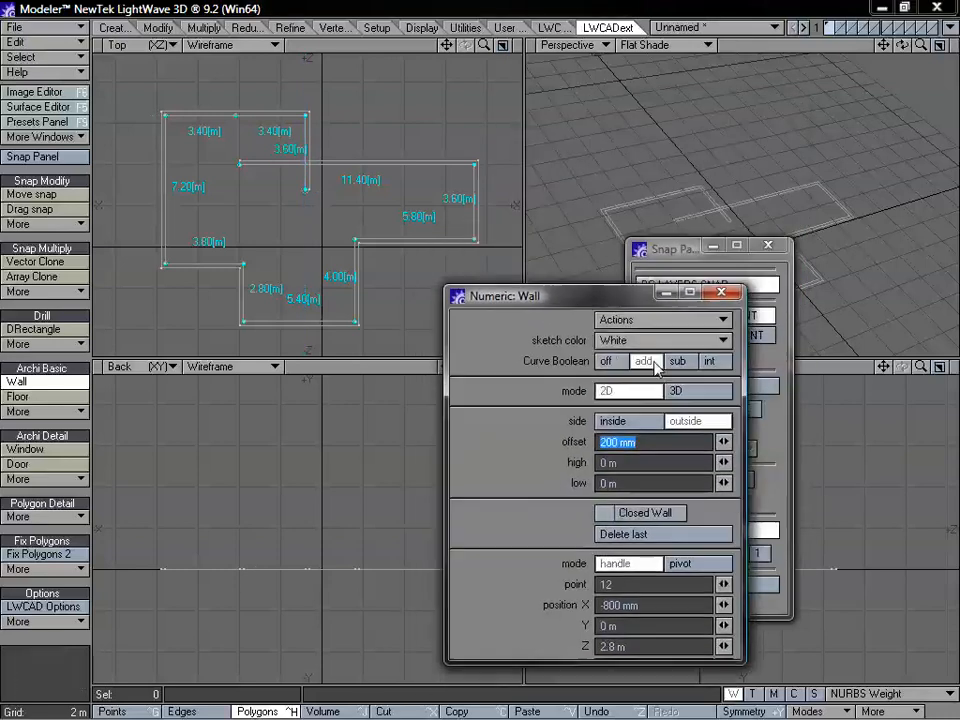
left_click(677, 362)
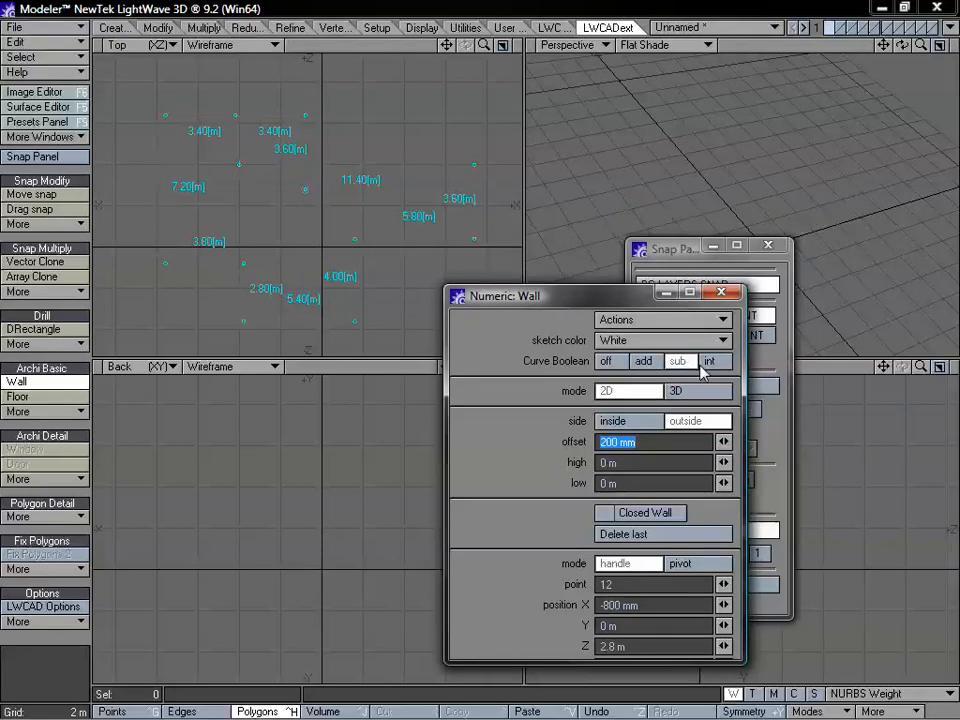
left_click(707, 363)
left_click(648, 362)
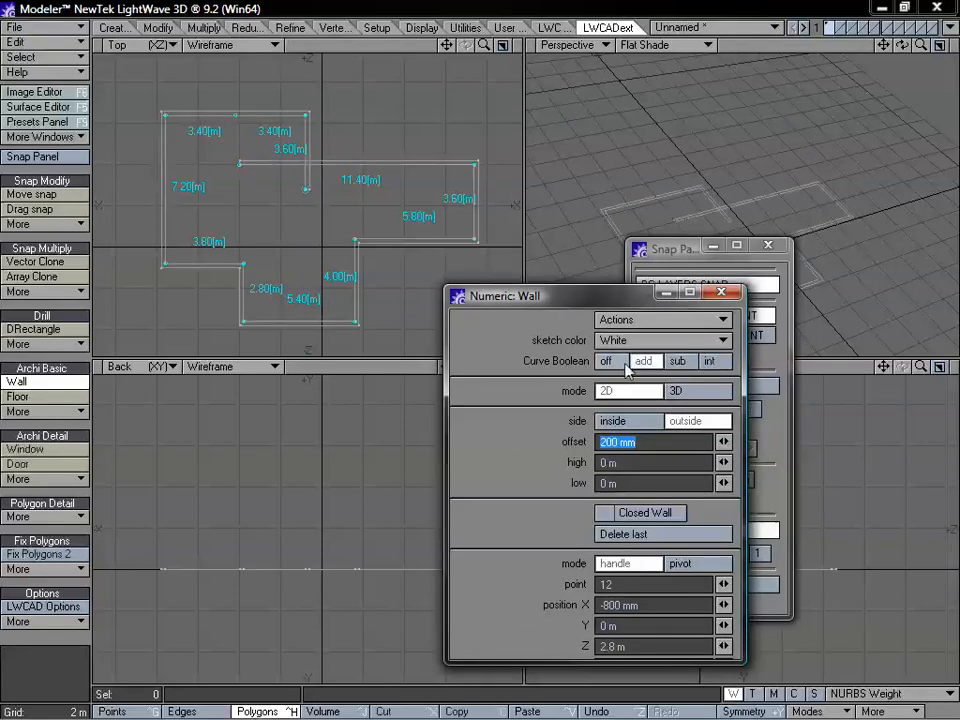
left_click(606, 361)
Step: Reshape the wall's open end in the Top view by moving its last three points, ending the last one at about X -4.6 m, Z 4 m
left_click_drag(232, 126, 223, 84)
left_click_drag(305, 115, 260, 61)
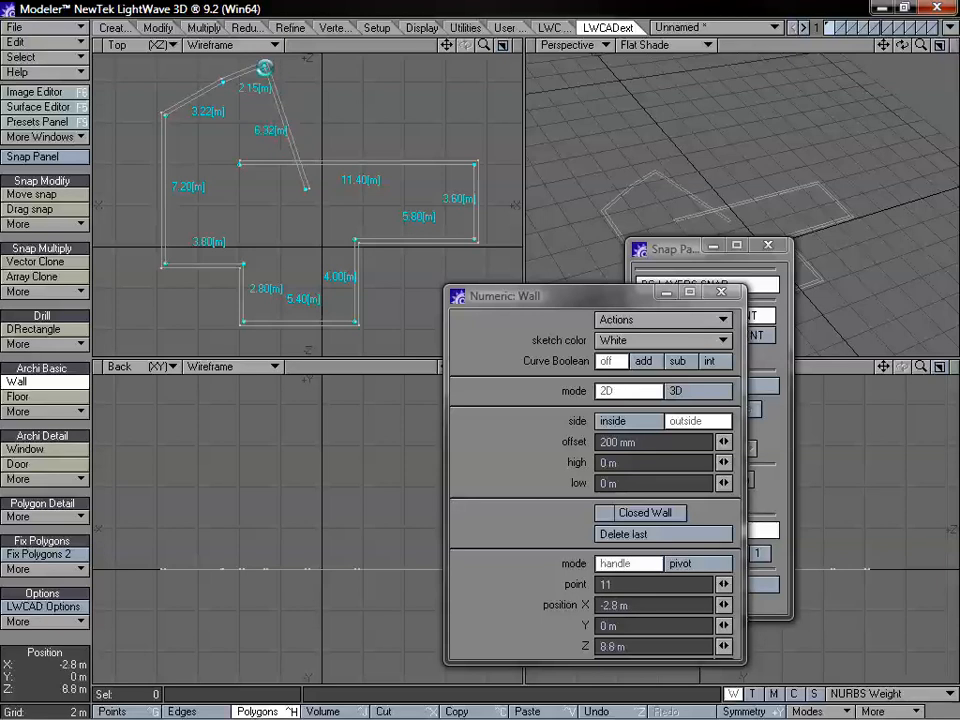
mouse_move(608, 300)
left_mouse_down()
mouse_move(495, 327)
mouse_move(552, 302)
mouse_move(620, 317)
left_mouse_up()
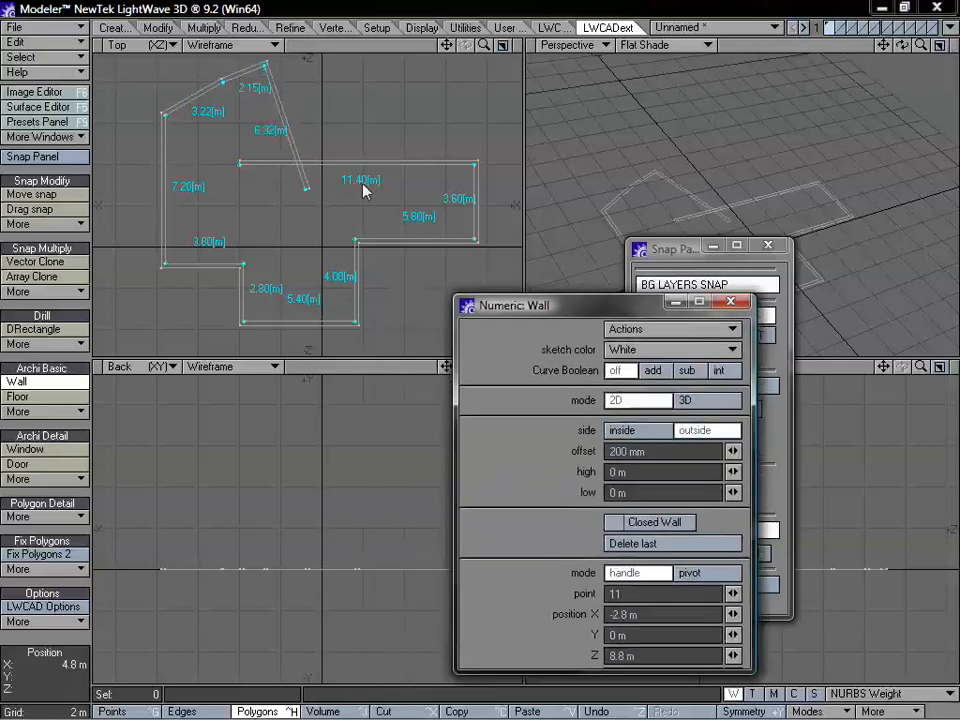
left_click_drag(308, 192, 253, 150)
left_click_drag(260, 72, 191, 79)
left_click_drag(268, 145, 245, 148)
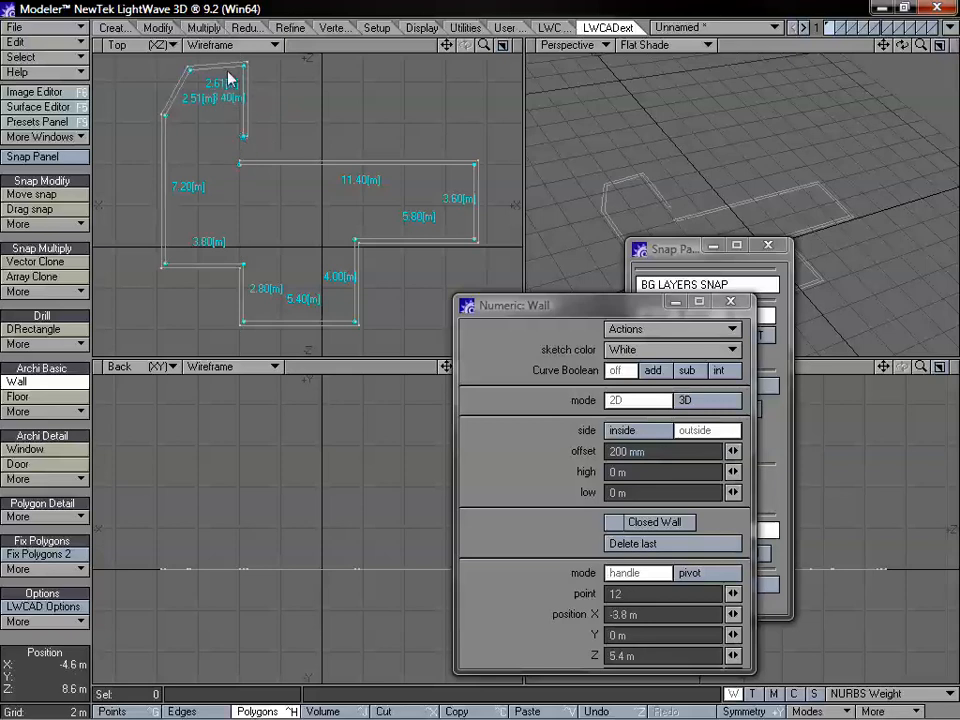
left_click_drag(243, 67, 227, 67)
left_click_drag(243, 143, 238, 165)
Step: Move the wall's last two points so the end segment is about 2 m long, with the endpoint at about X -2.6 m, Z 5.4 m
mouse_move(628, 312)
left_mouse_down()
mouse_move(488, 343)
mouse_move(637, 327)
left_mouse_up()
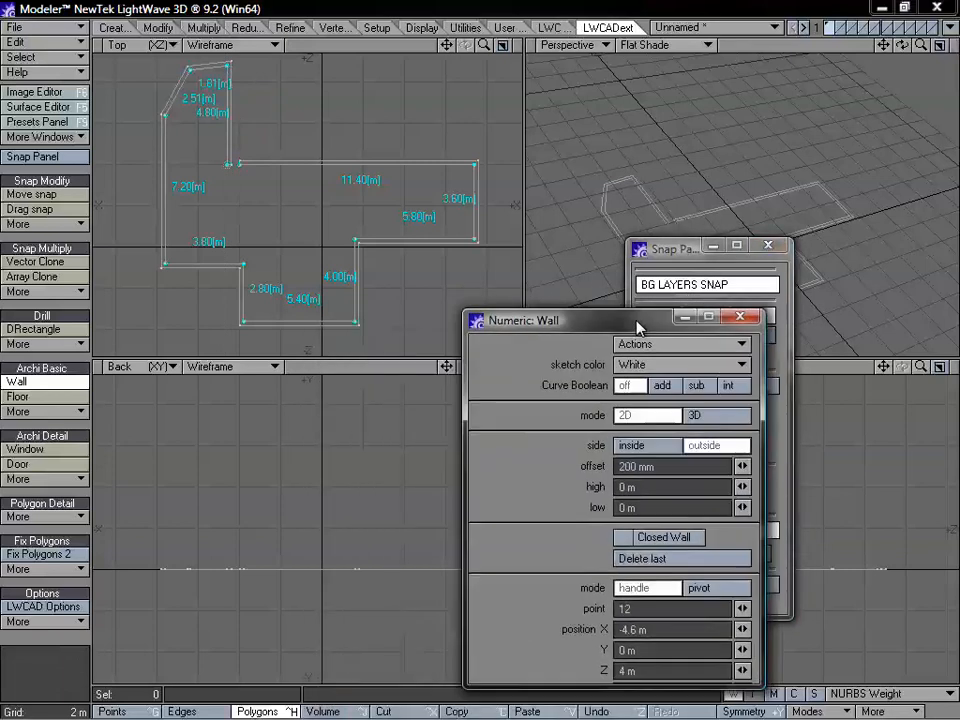
left_click(242, 165)
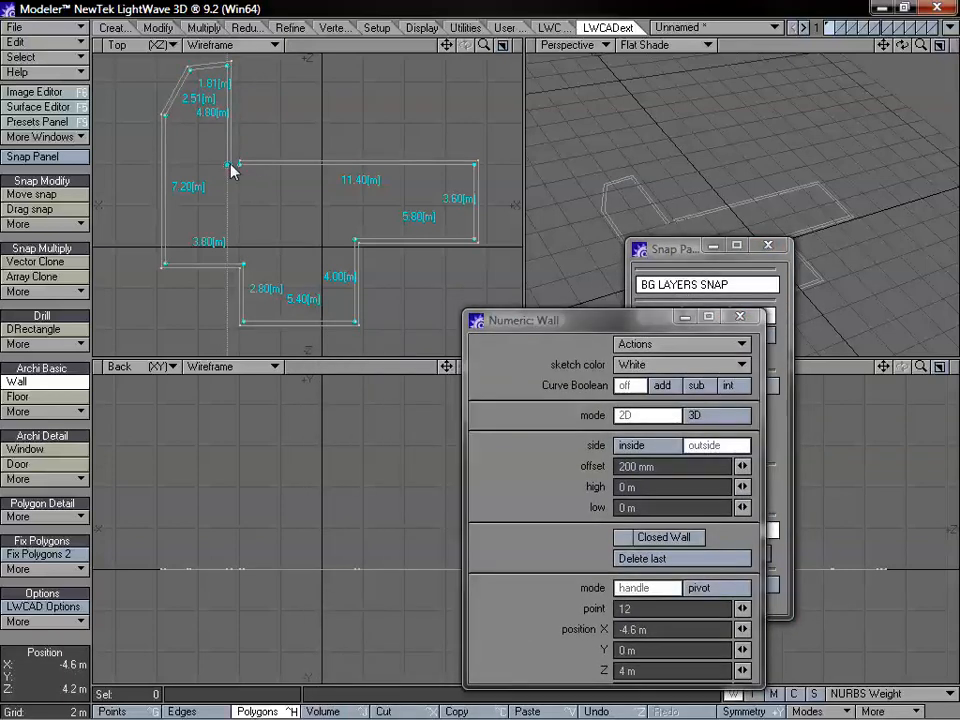
left_click_drag(245, 174, 251, 135)
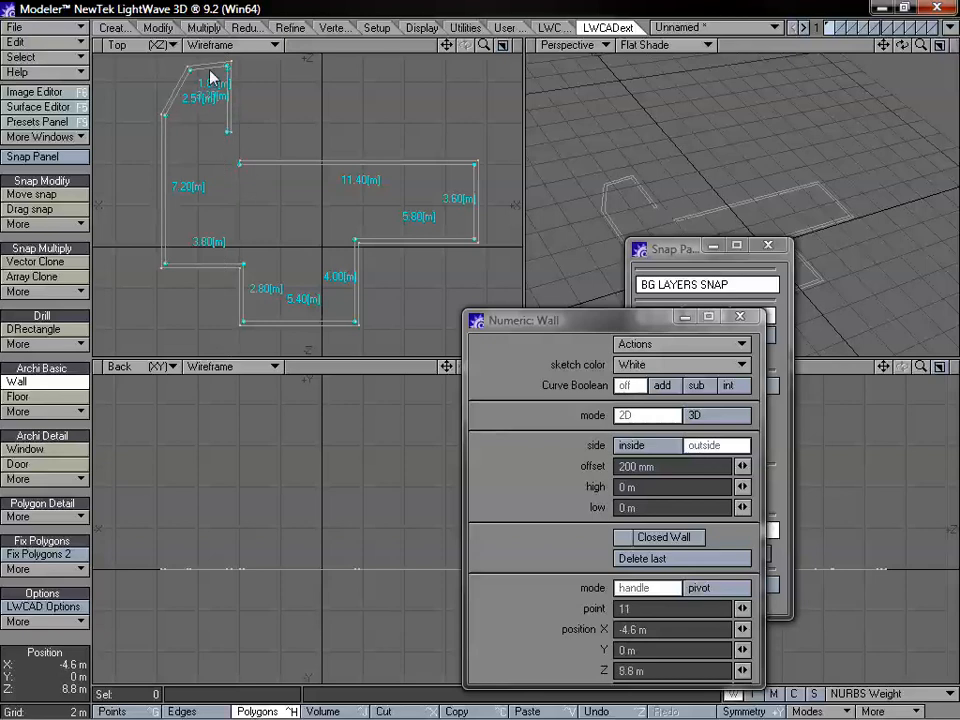
left_click_drag(210, 77, 270, 112)
Step: Turn off angle snapping and close the wall by placing its last point on the start point at X -4 m, Z 4 m
left_click_drag(600, 320, 460, 325)
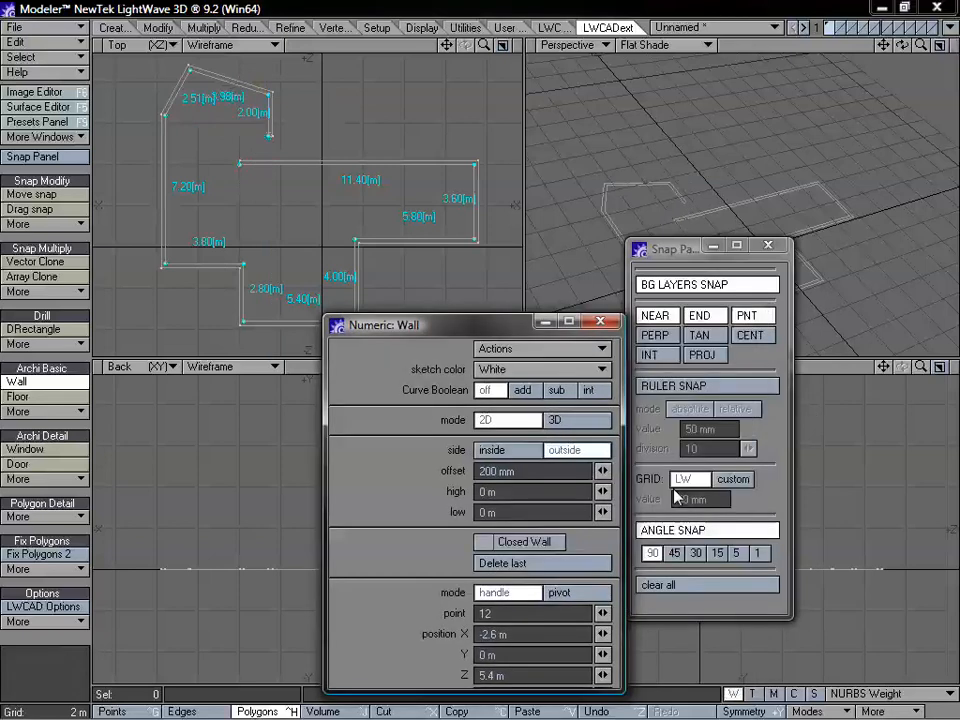
left_click(650, 553)
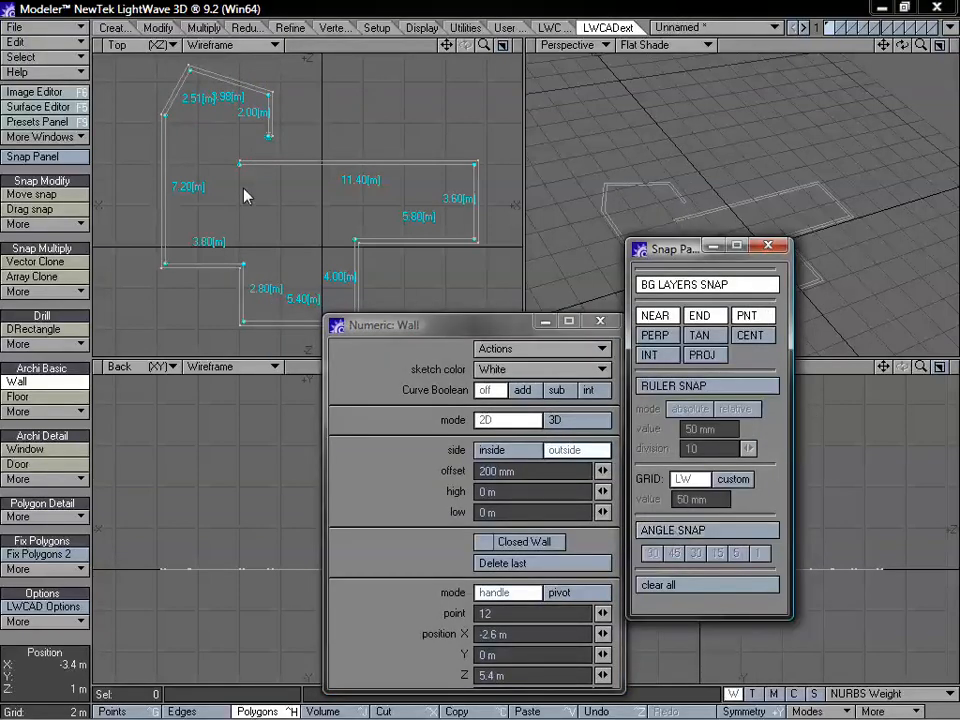
left_click_drag(259, 147, 238, 178)
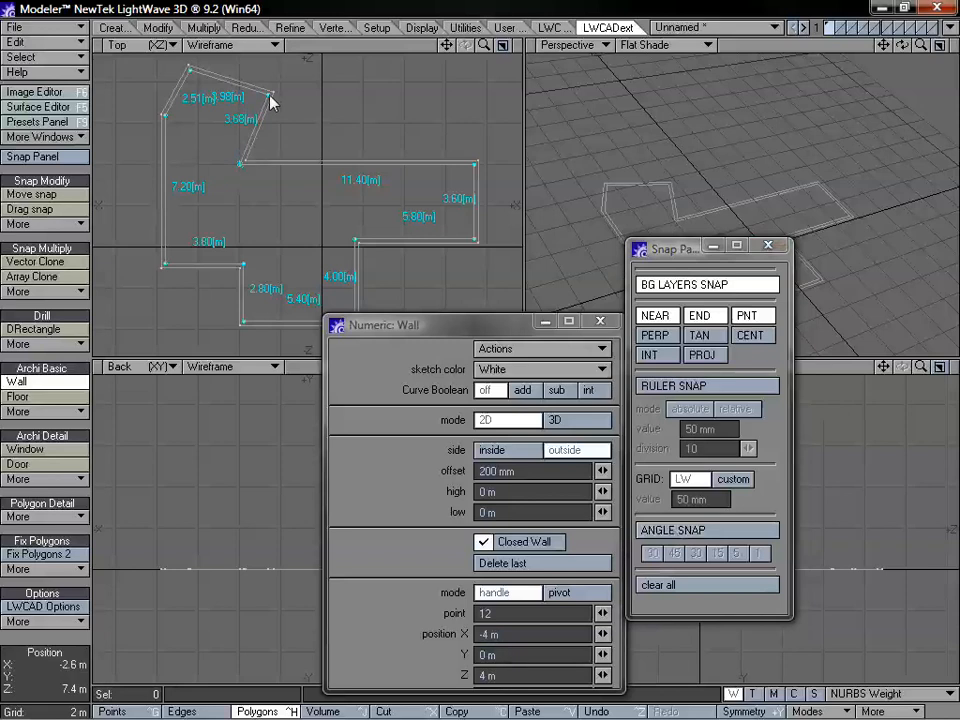
Step: Form a notch with the wall's upper points, placing point 10 at about X -5.8 m, Z 5.6 m, and restore 90-degree angle snapping
left_click_drag(272, 103, 212, 163)
left_click(655, 555)
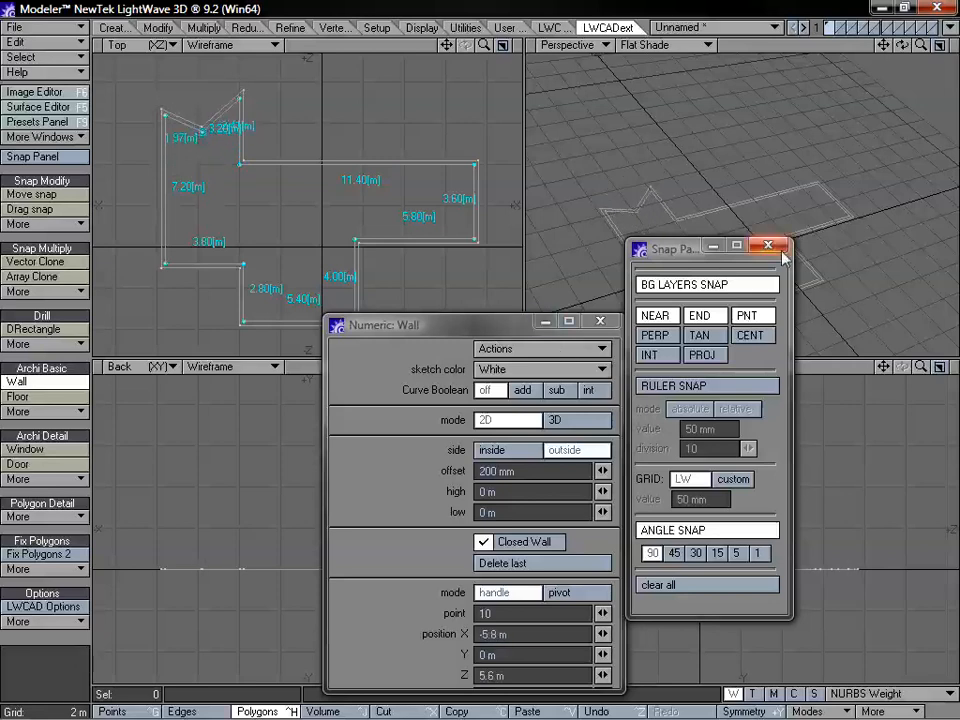
left_click_drag(688, 260, 699, 217)
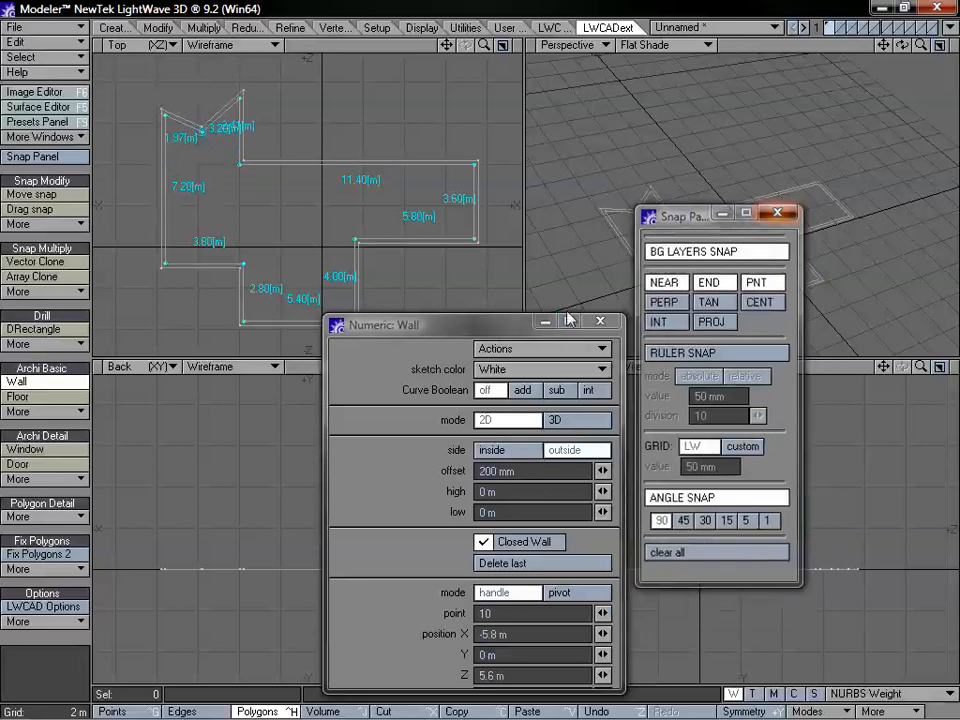
left_click(786, 208)
Step: Enlarge the Wall's numeric settings window to show all its options, and place it clear of the Top view
left_click_drag(478, 326, 565, 162)
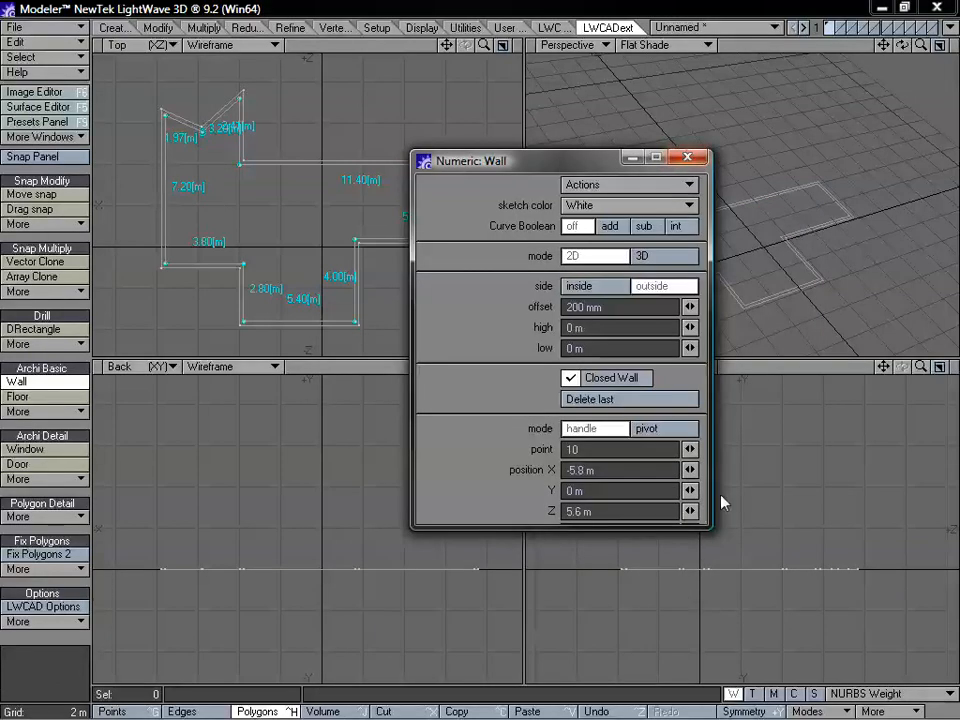
left_click_drag(711, 527, 711, 654)
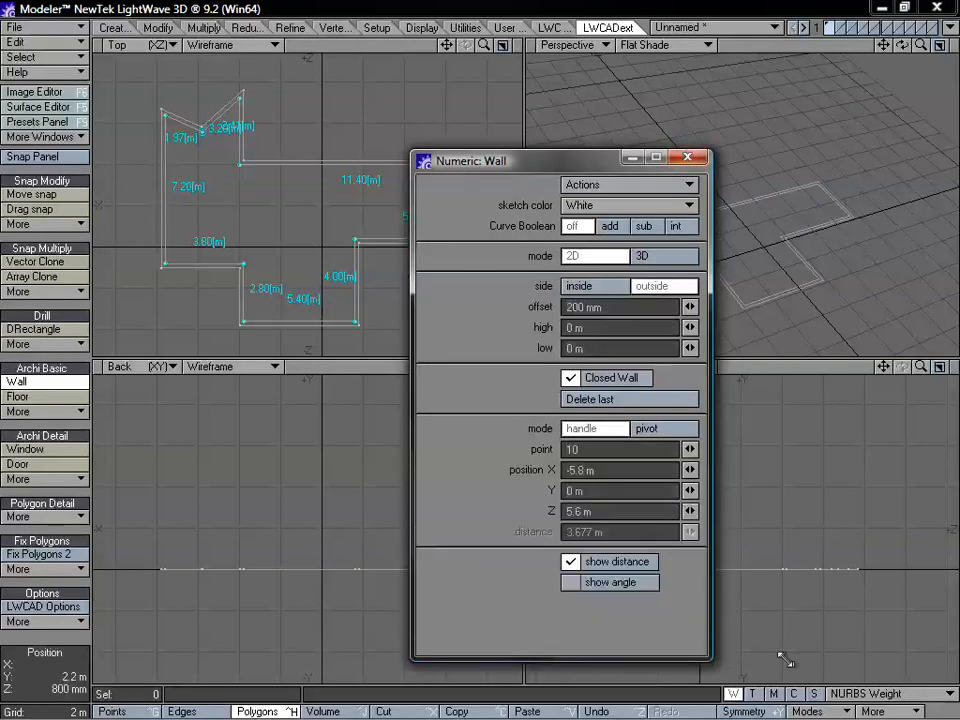
left_click_drag(560, 168, 649, 124)
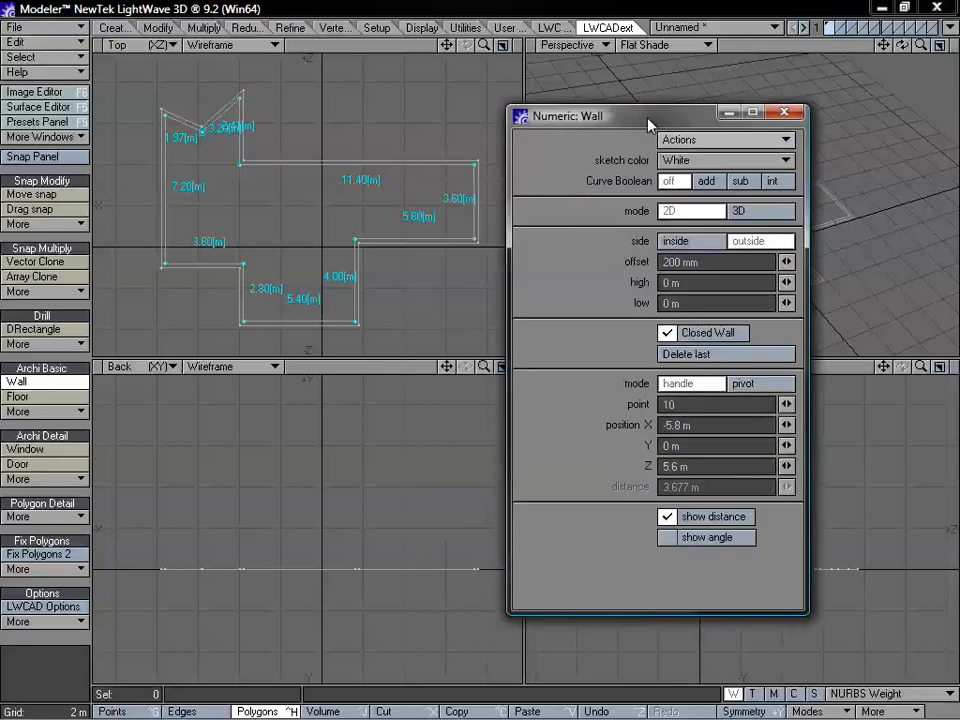
left_click_drag(649, 124, 671, 139)
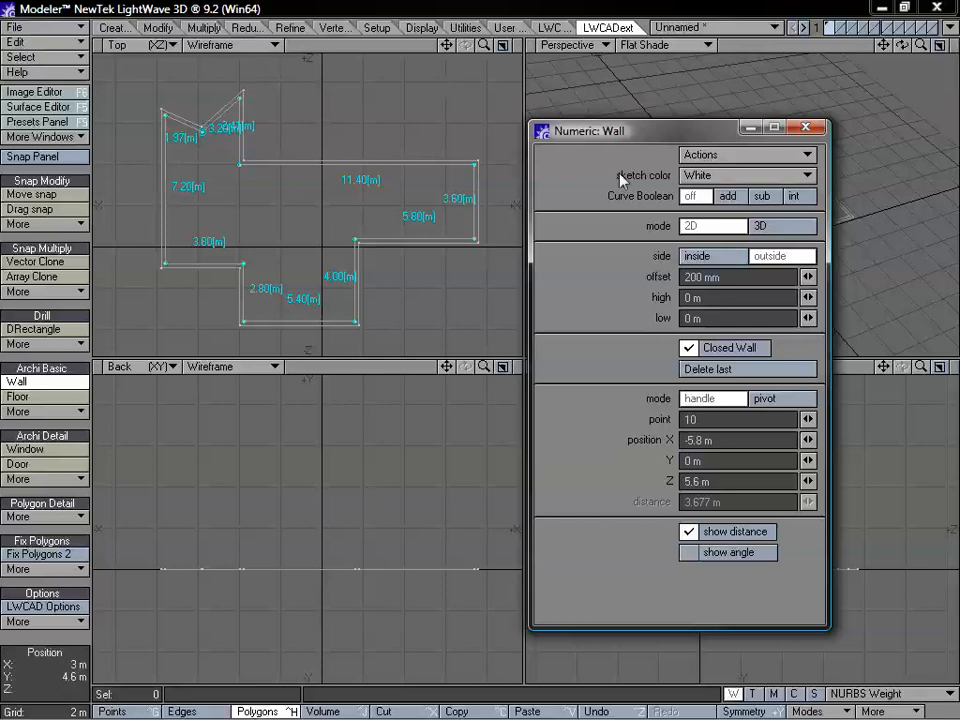
left_click_drag(570, 130, 257, 67)
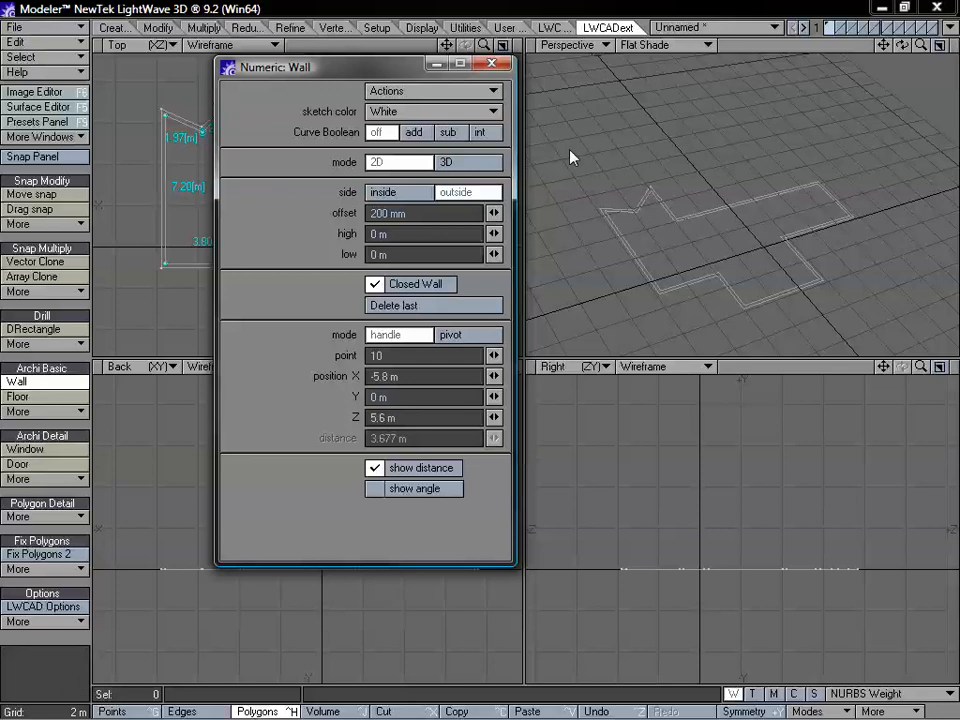
left_click_drag(331, 72, 626, 99)
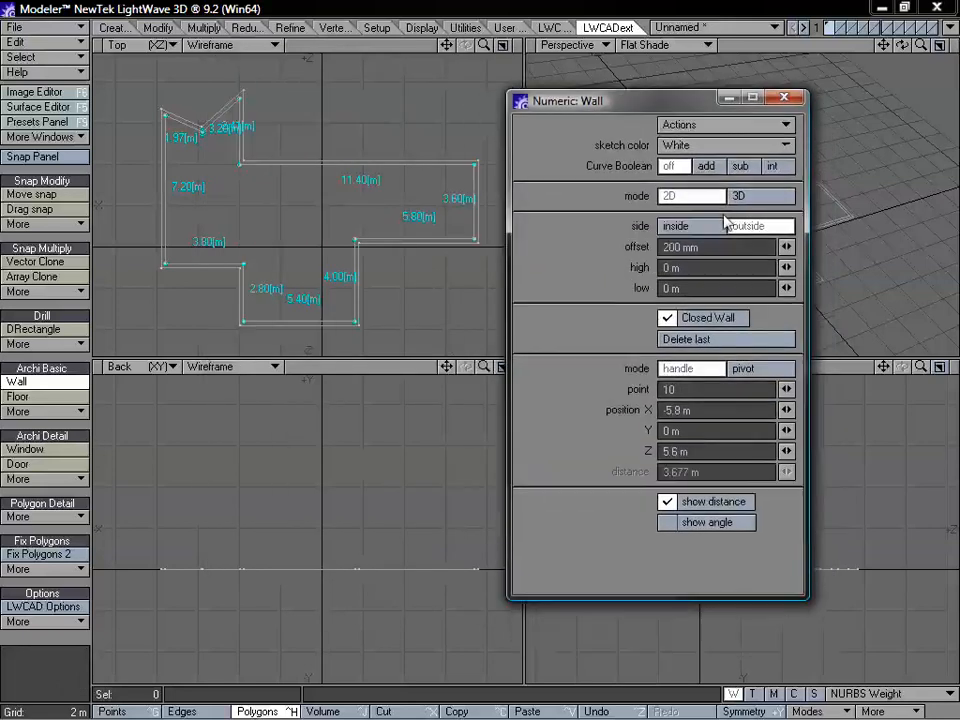
Step: Try the inside option for the wall's side, return it to outside, and set the offset to 258 mm
left_click(686, 226)
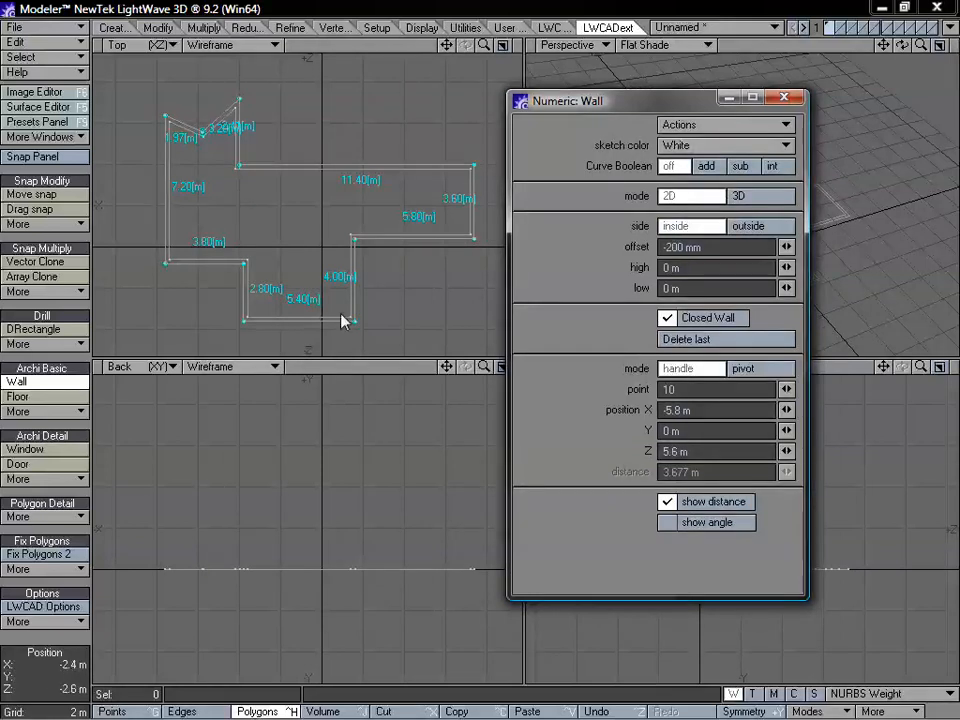
left_click(762, 225)
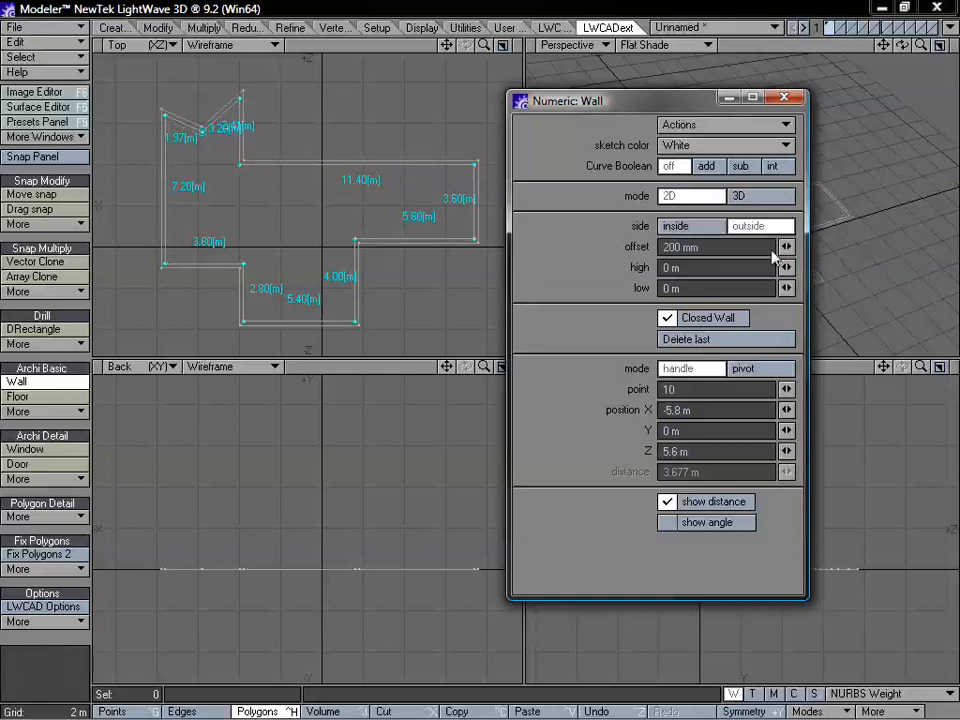
left_click_drag(786, 248, 834, 248)
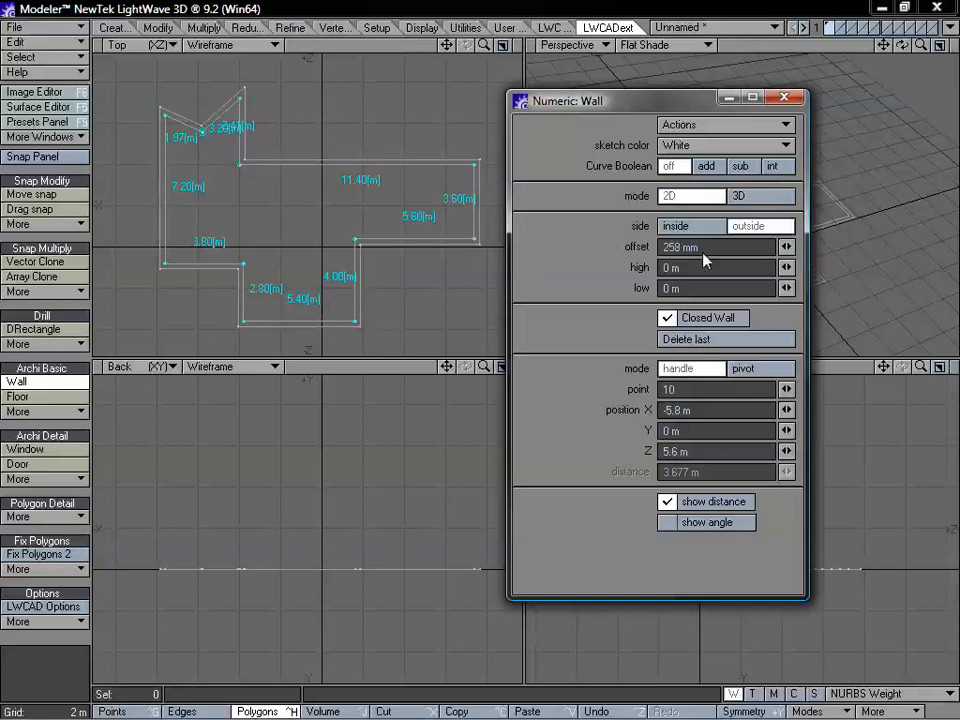
Step: Extrude the wall upwards, starting at 532 mm and raising its upper edge in the Back view to a height of 3.8 m
left_click_drag(786, 272, 945, 272)
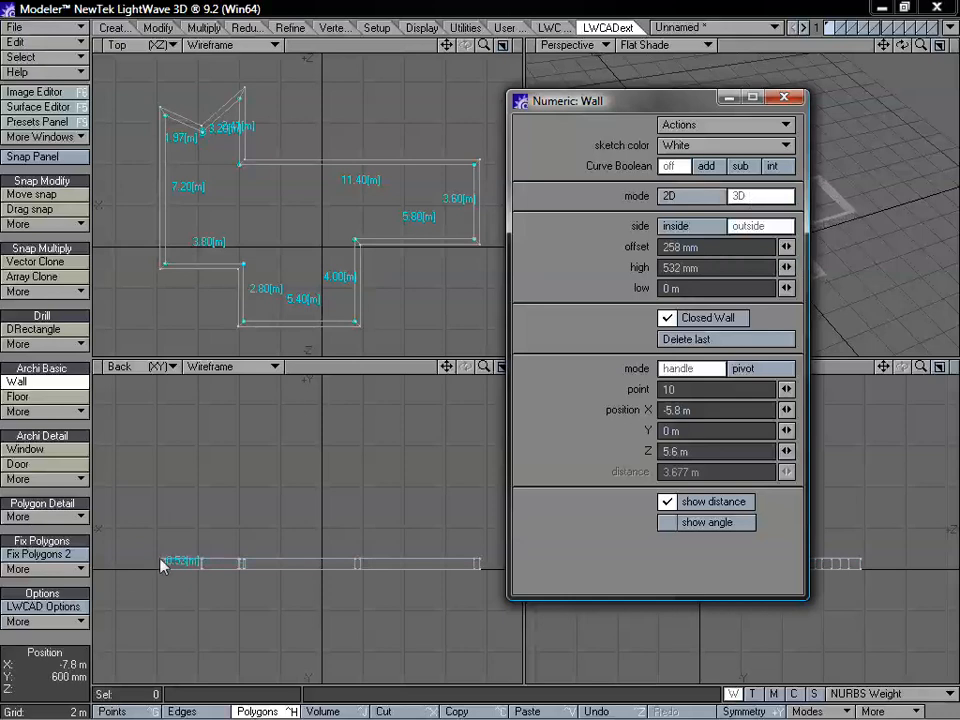
left_click_drag(165, 561, 158, 492)
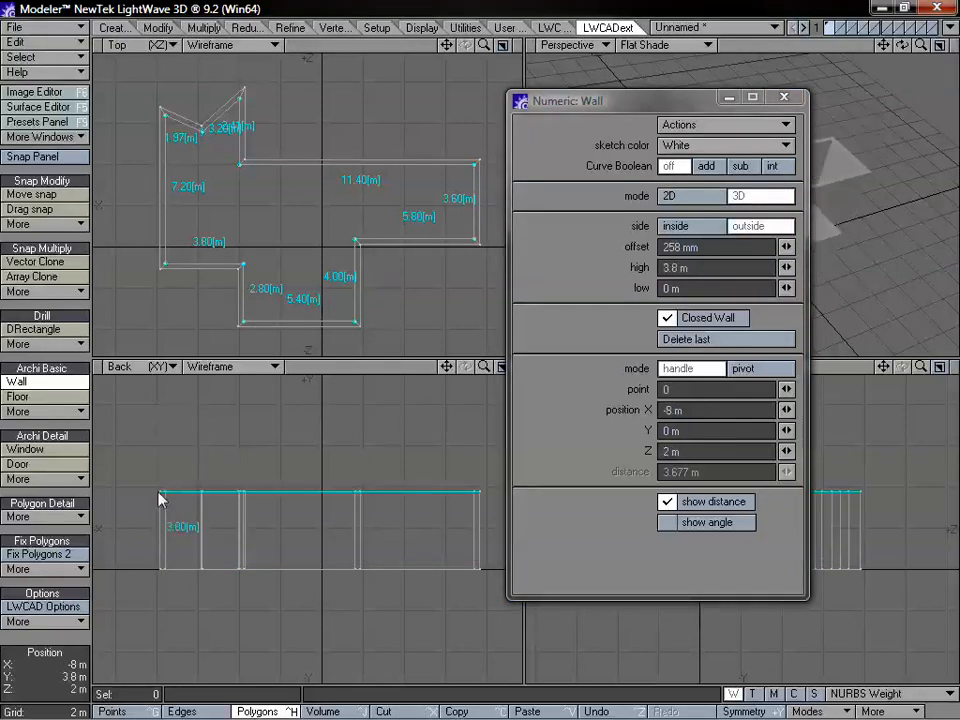
left_click_drag(620, 110, 556, 96)
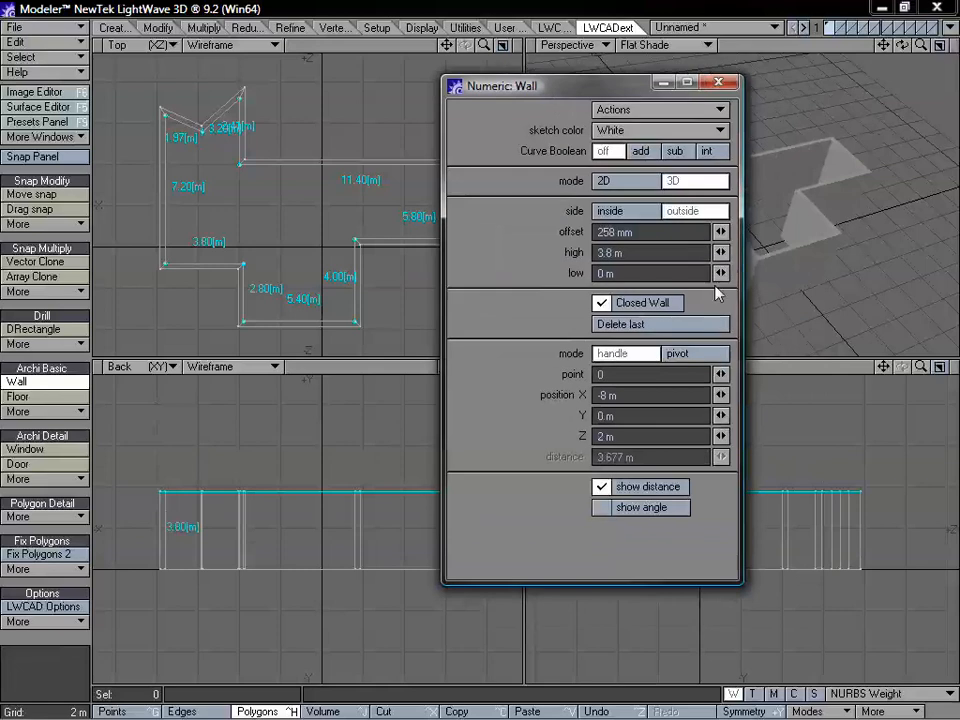
Step: Try lowering the wall's base slightly with the low value, and set it back to 0 m
mouse_move(720, 274)
left_mouse_down()
mouse_move(669, 274)
mouse_move(717, 274)
left_mouse_up()
left_click_drag(637, 273, 525, 270)
type("0")
key("Tab")
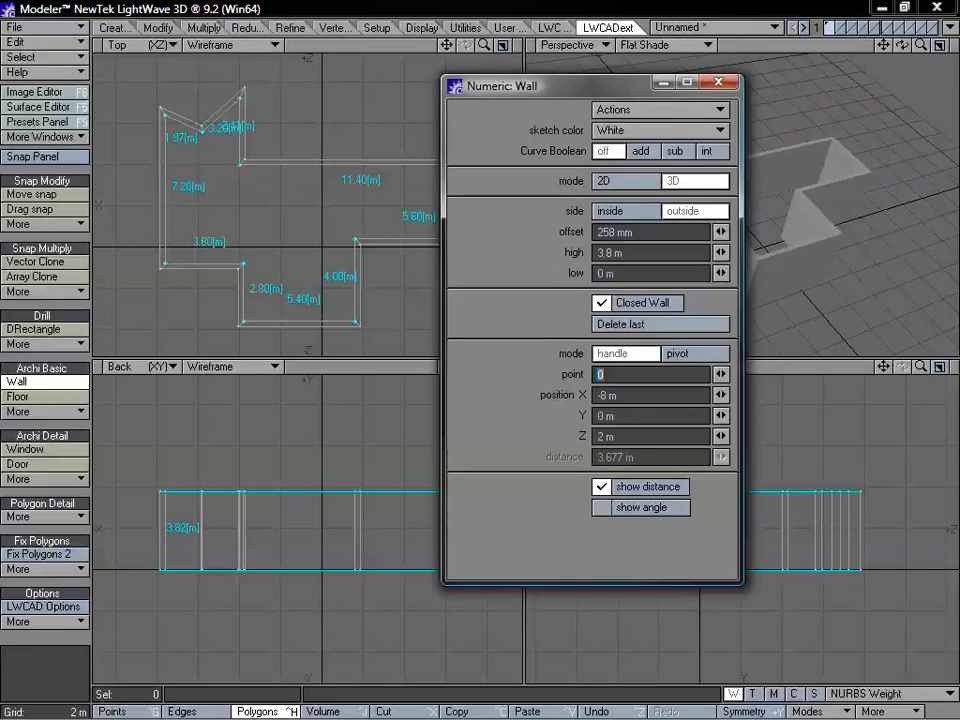
Step: Turn on the angle display for the wall and close its numeric settings
left_click_drag(558, 86, 606, 98)
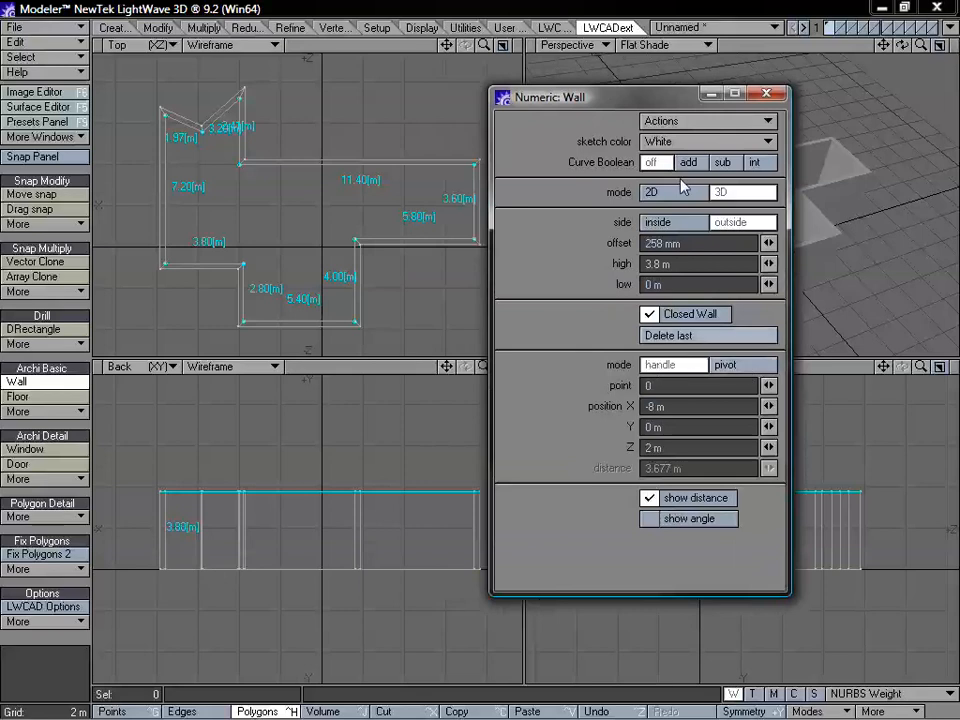
left_click_drag(605, 106, 620, 82)
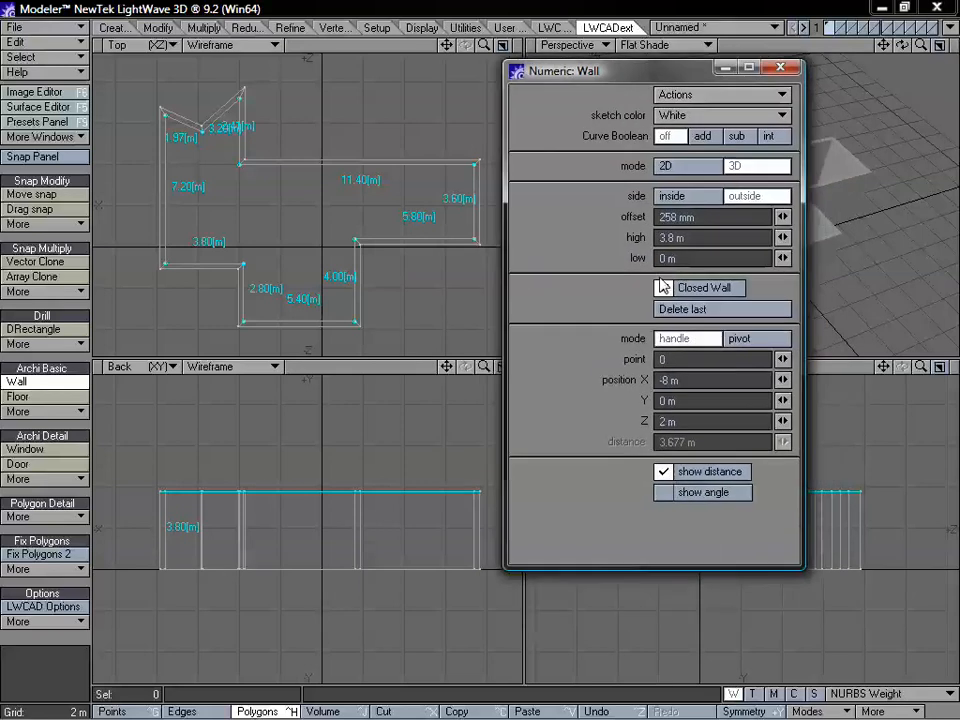
left_click(718, 497)
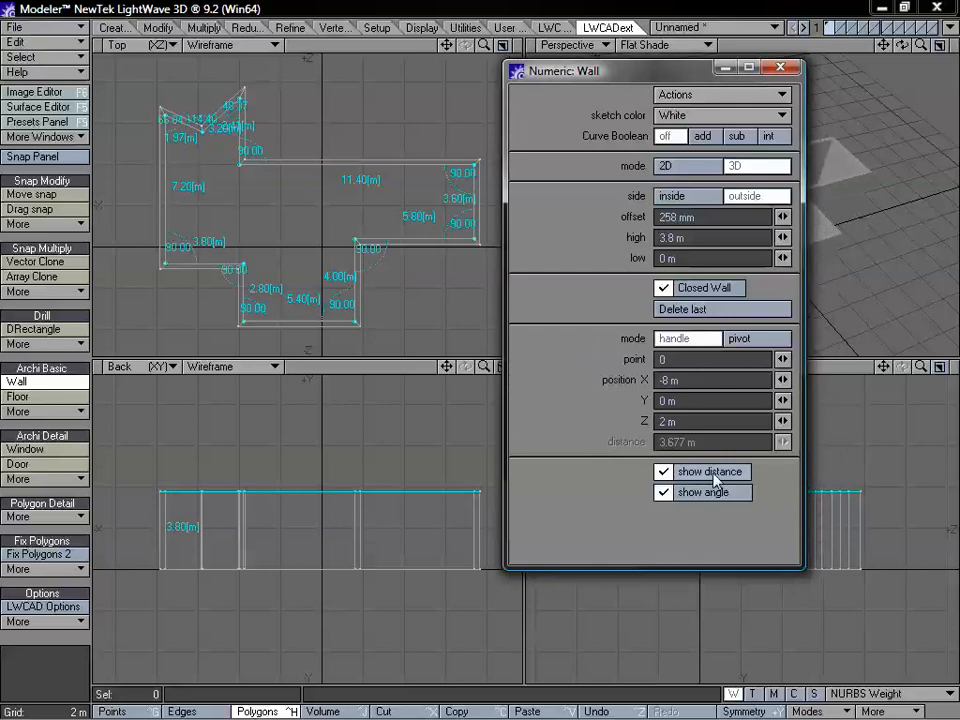
left_click_drag(652, 71, 622, 112)
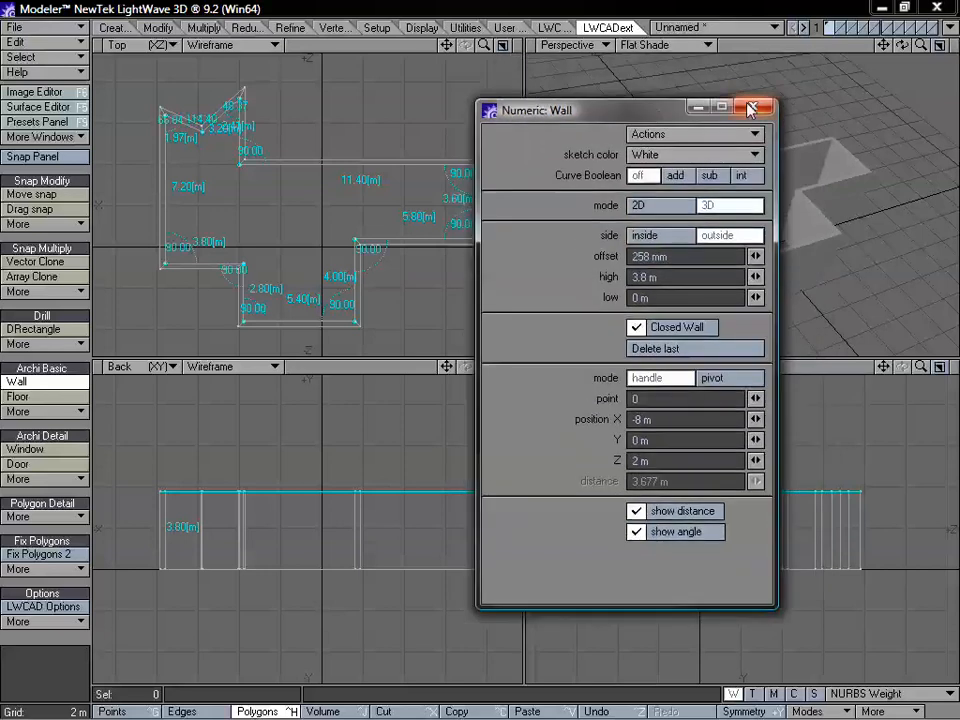
left_click(751, 108)
Step: Finish the wall by leaving the Wall tool, fit it in the viewports and inspect it in the Perspective view
mouse_move(812, 219)
left_mouse_down("alt")
mouse_move(632, 197)
mouse_move(855, 225)
mouse_move(818, 215)
left_mouse_up("alt")
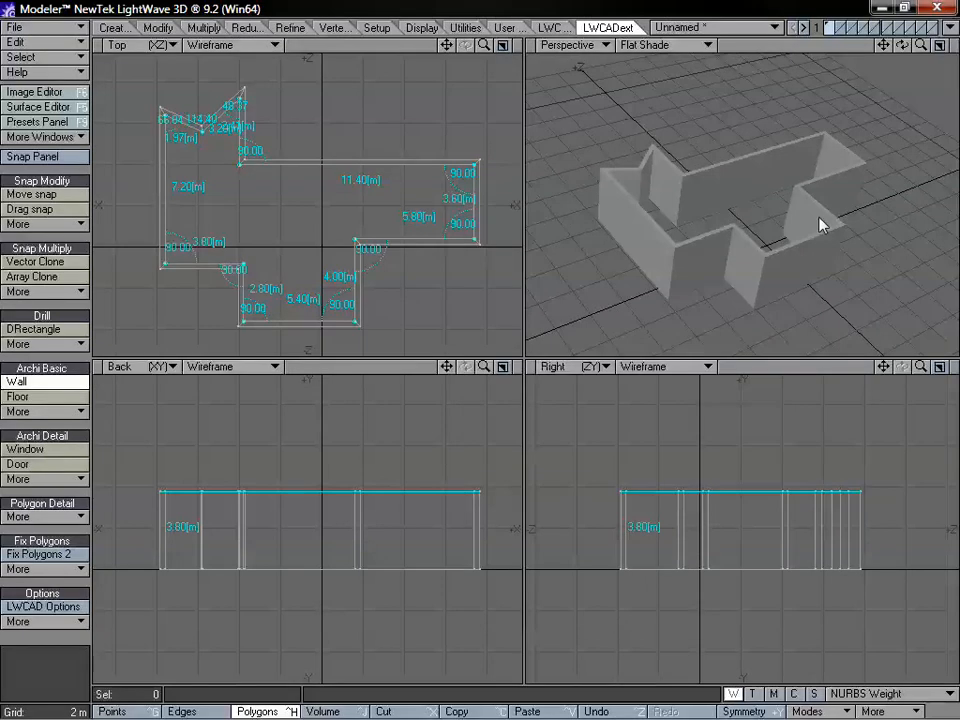
key("space")
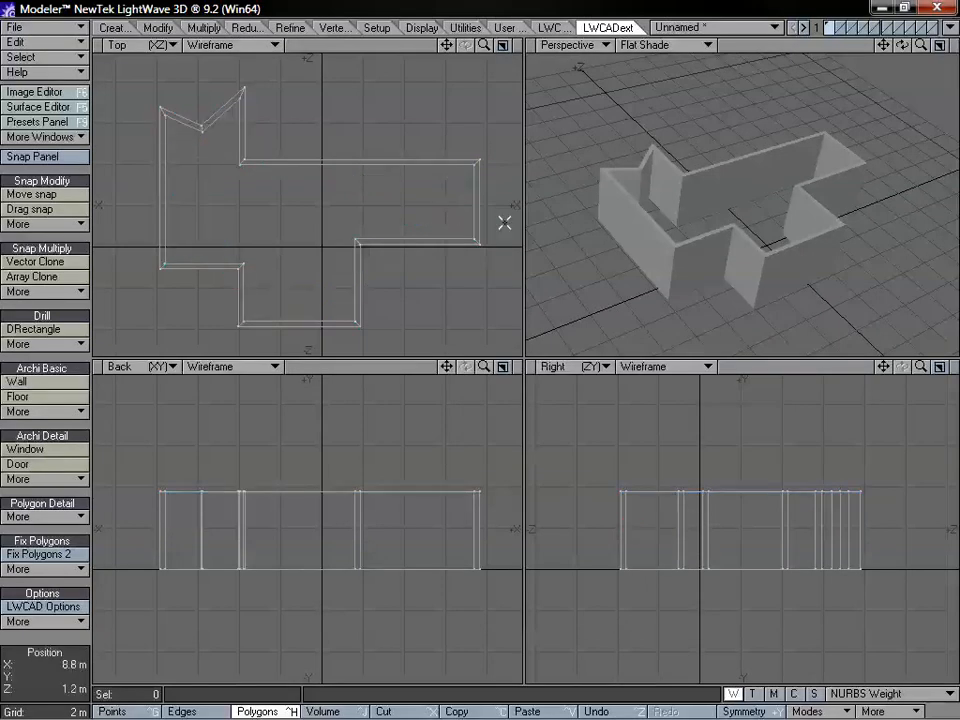
key("a")
left_click_drag(705, 202, 723, 231, "alt")
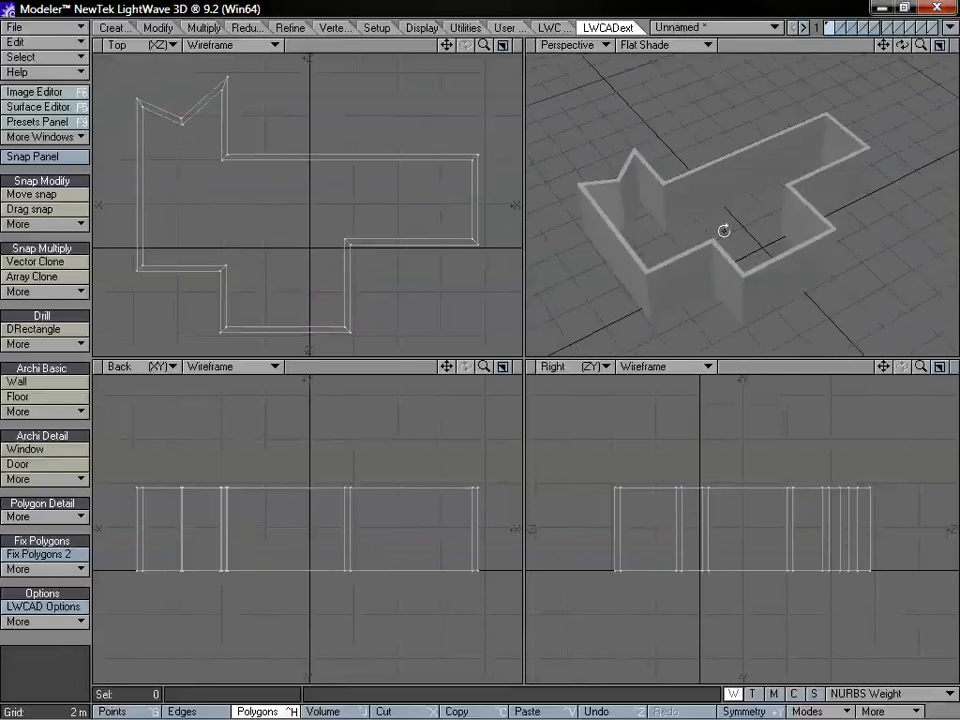
Step: Add a 200 mm thick slab with zero offset on top of the closed wall with the Floor tool and check its edge
left_click(50, 399)
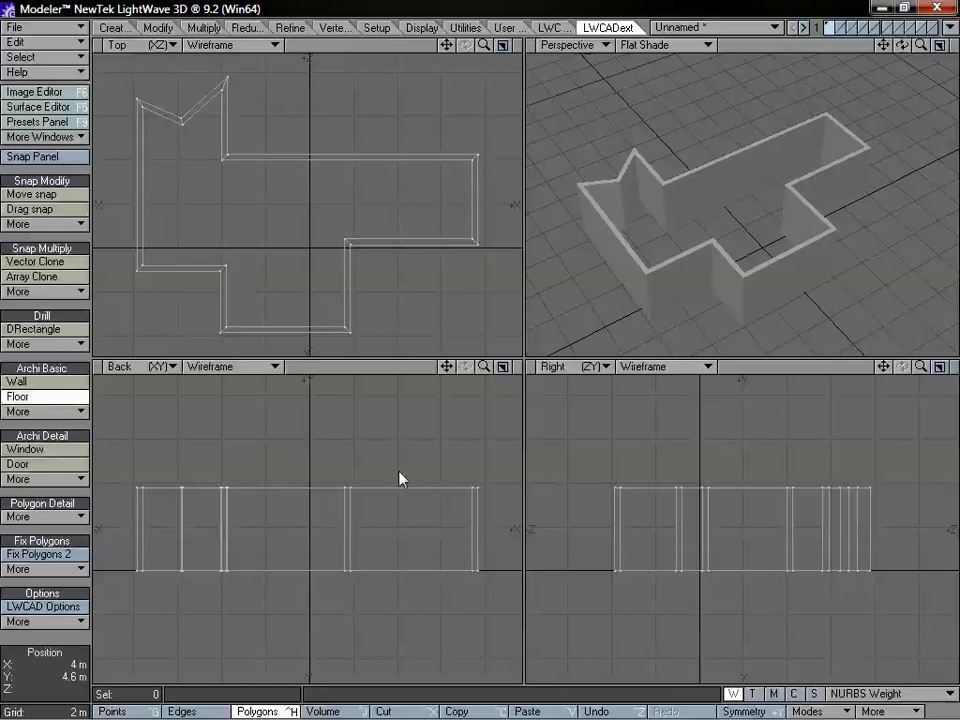
left_click(480, 489)
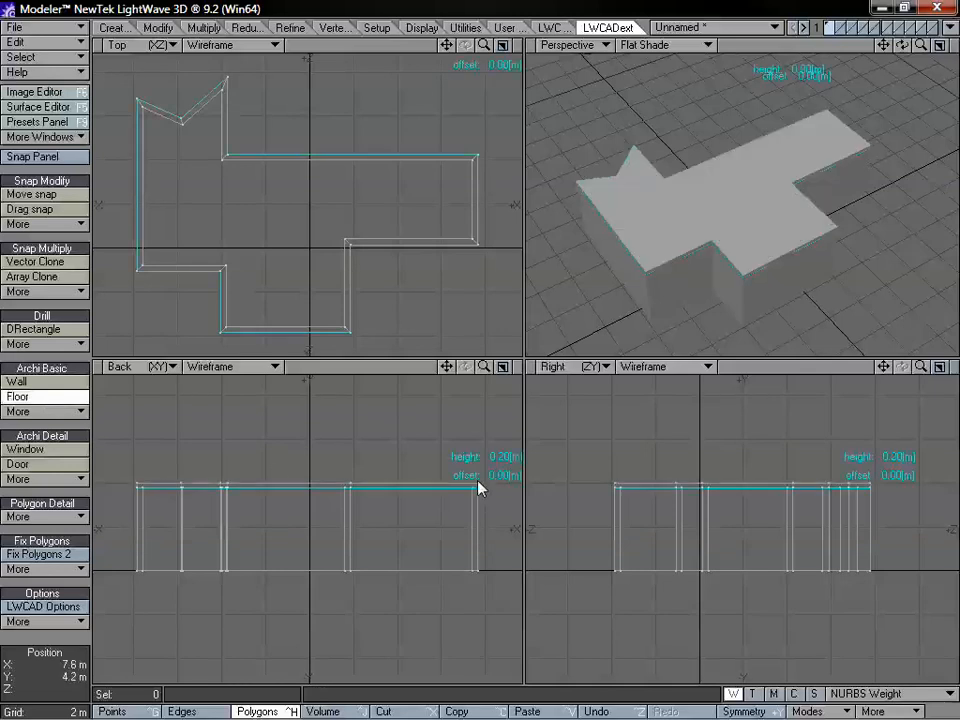
left_click_drag(673, 257, 692, 244, "alt")
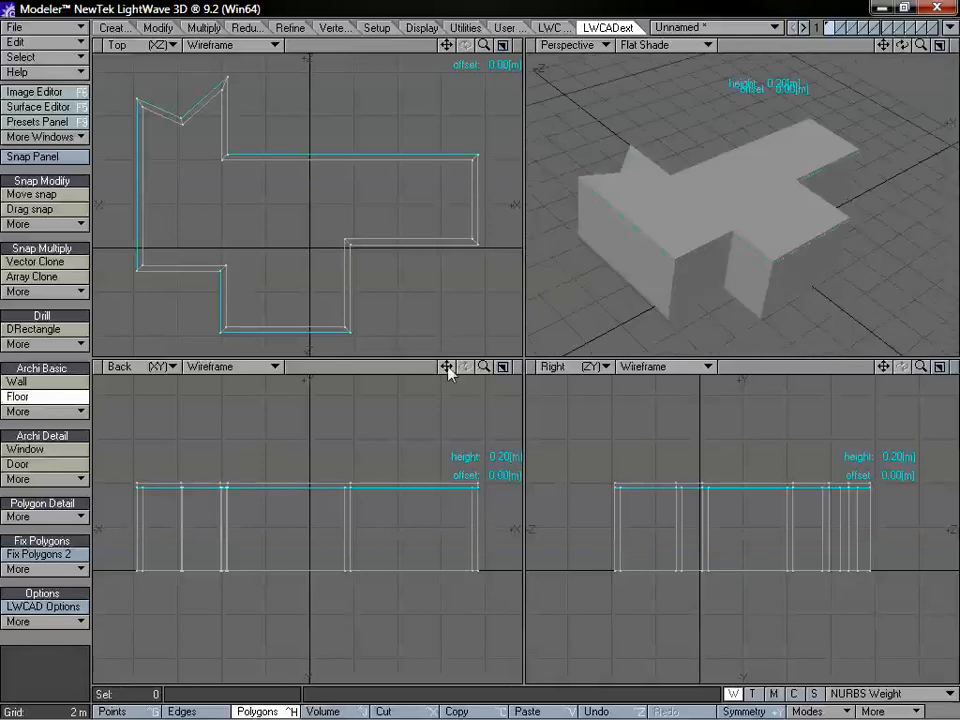
left_click_drag(448, 369, 425, 369)
left_click_drag(486, 368, 545, 368)
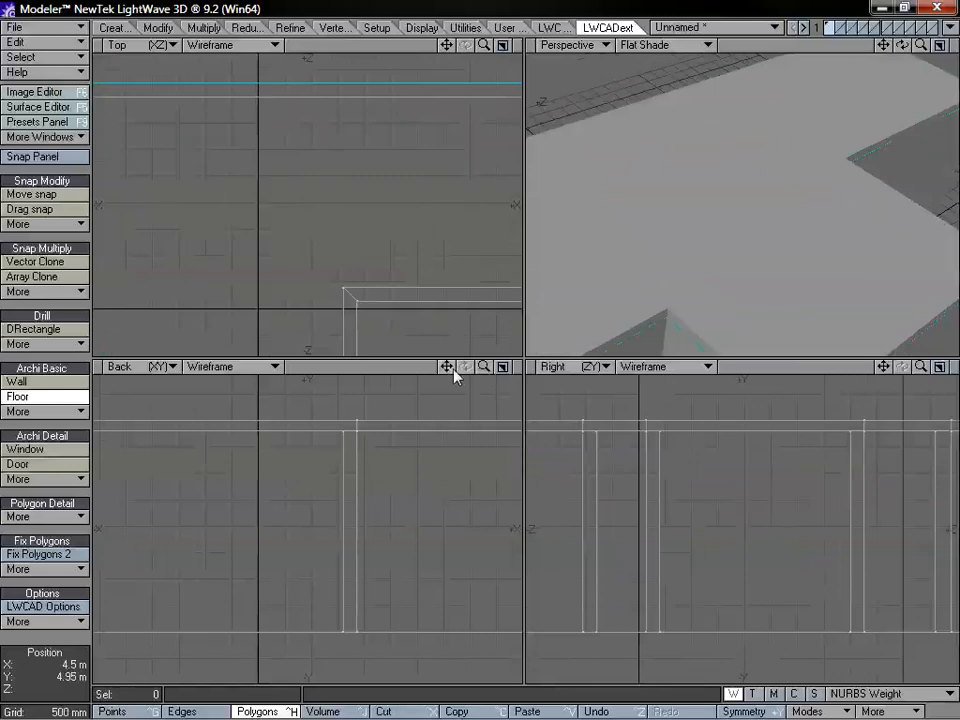
left_click_drag(449, 368, 242, 398)
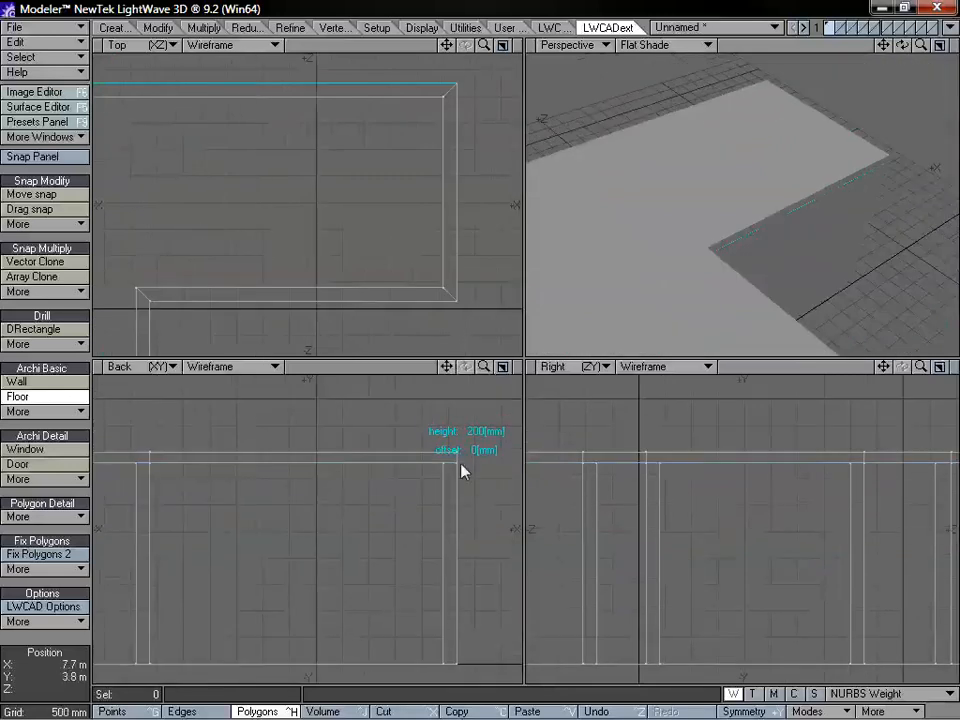
left_click_drag(484, 368, 440, 368)
left_click_drag(484, 367, 493, 367)
left_click_drag(782, 203, 696, 181, "alt")
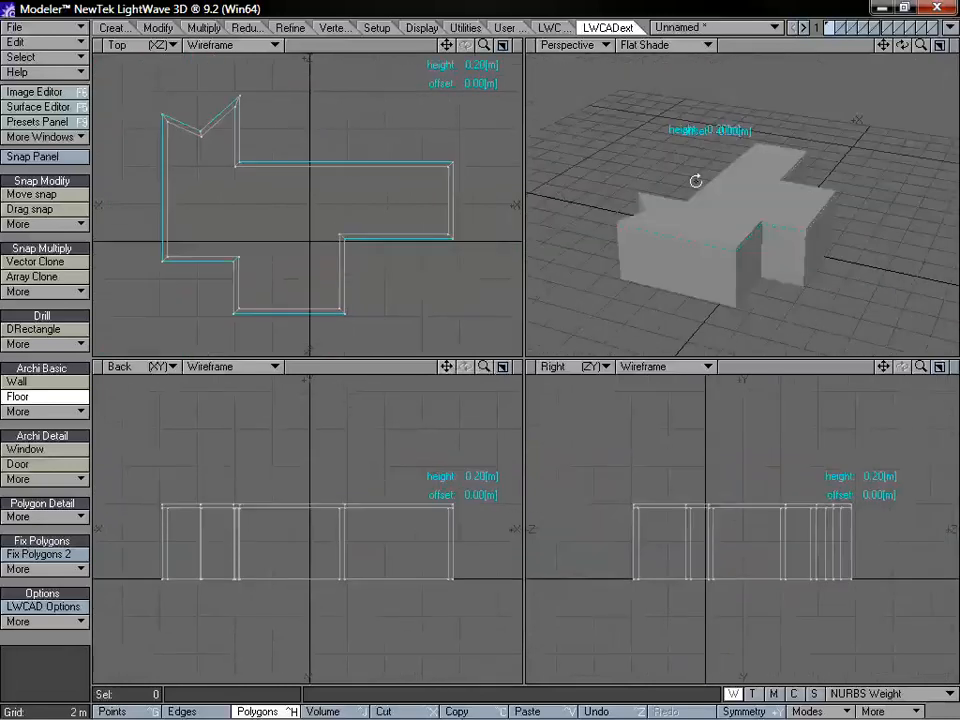
Step: Compare the ceiling and floor modes in the slab's numeric settings, ending with floor mode
key("n")
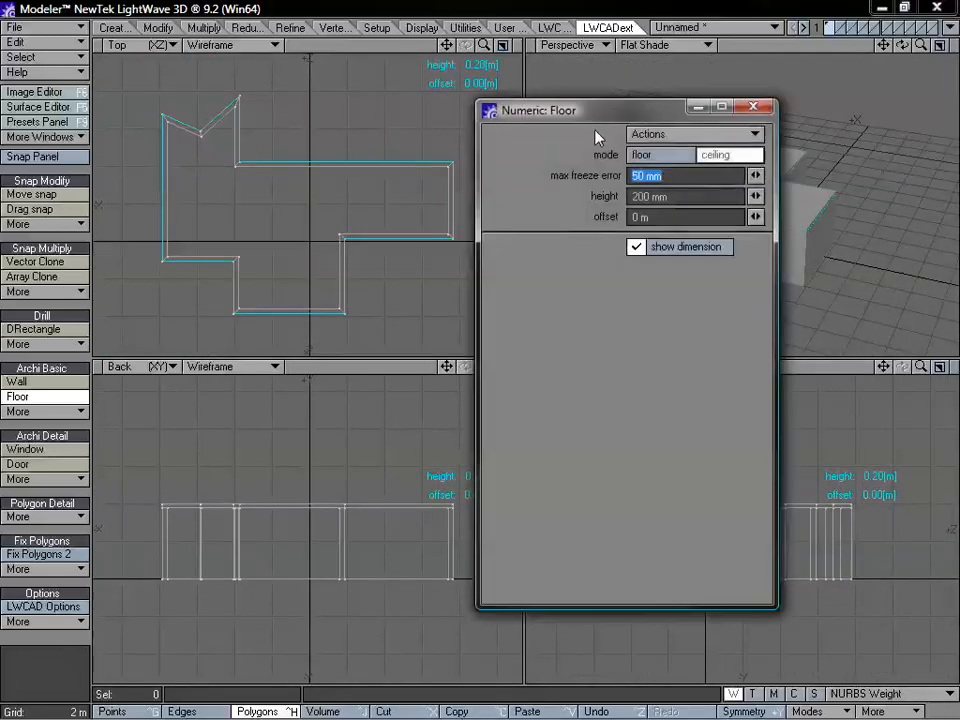
left_click_drag(597, 111, 572, 235)
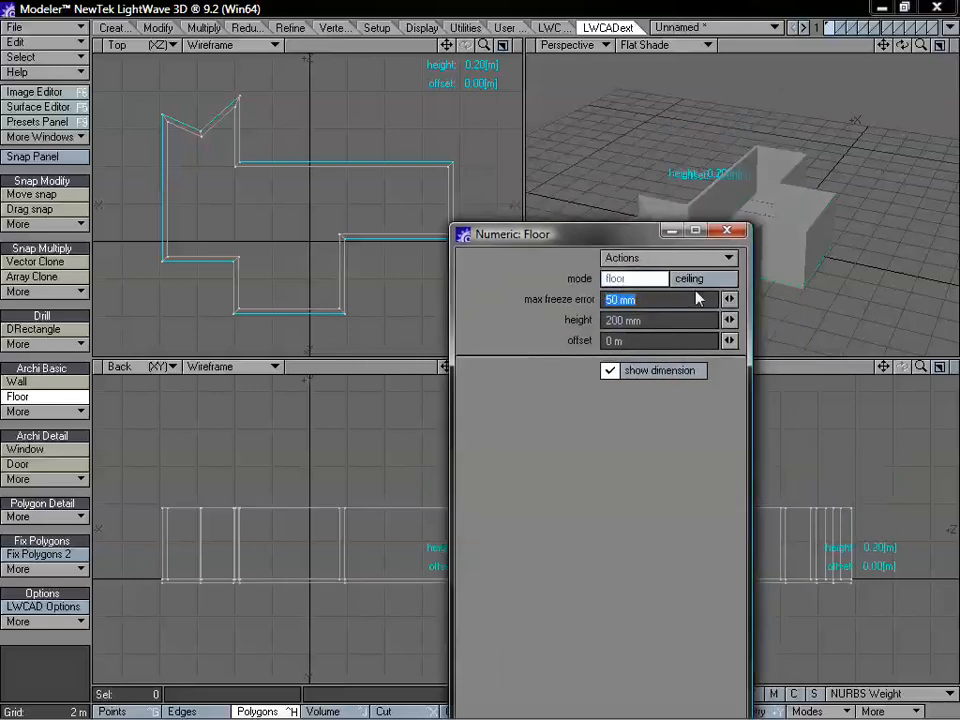
left_click(695, 280)
left_click(651, 286)
left_click(695, 281)
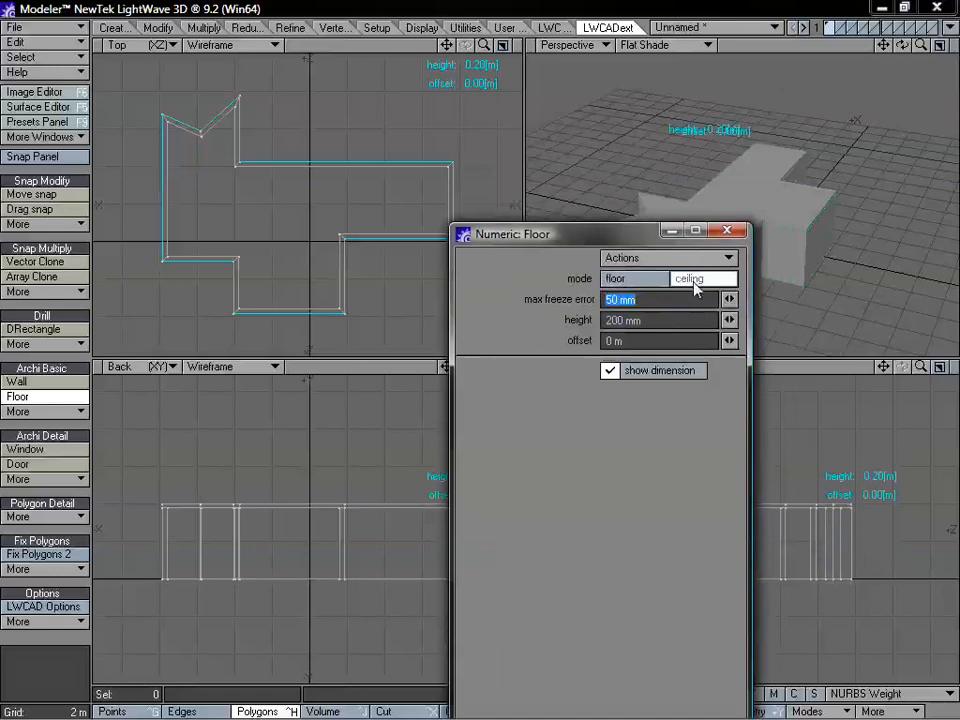
left_click(641, 283)
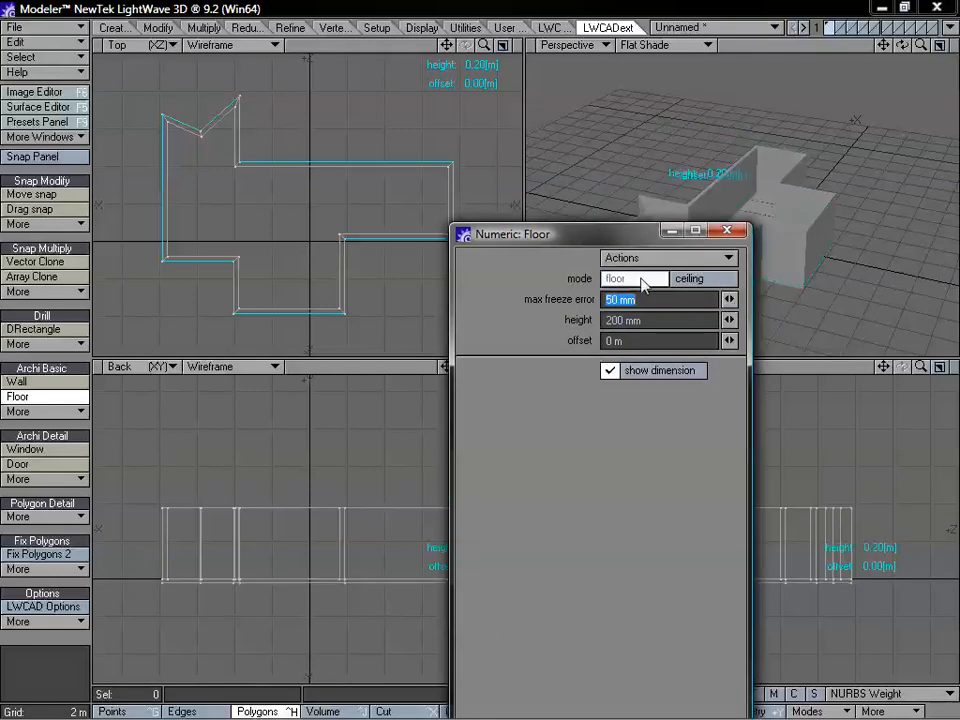
left_click(720, 279)
left_click(652, 279)
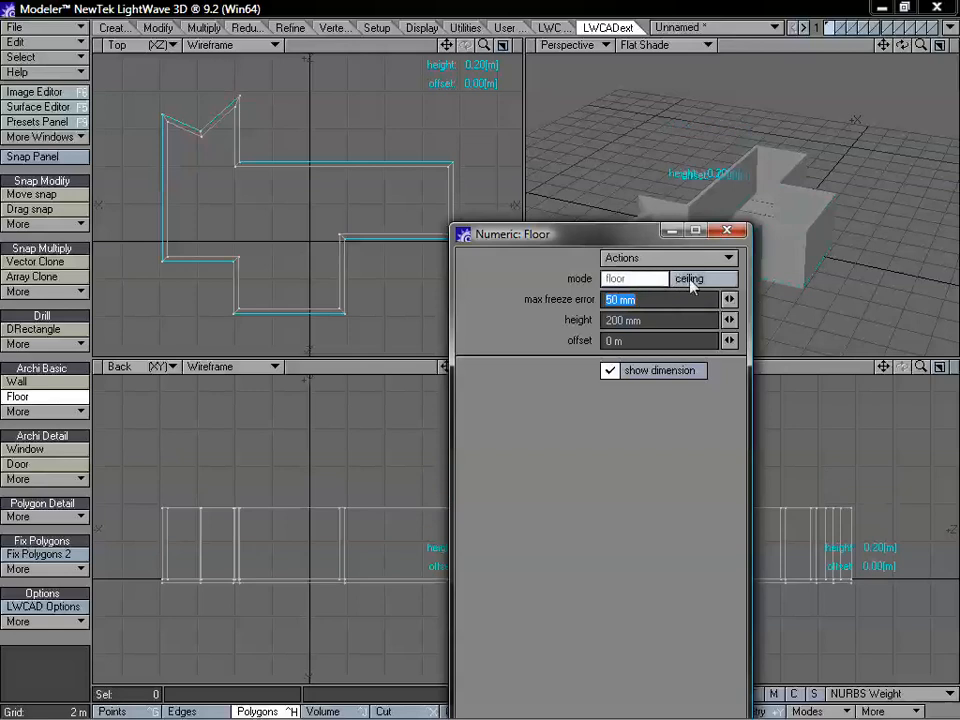
left_click(687, 281)
left_click(638, 280)
Step: Set the slab's offset to about 306 mm, switch it to ceiling mode and finish the Floor tool
left_click_drag(612, 236, 540, 190)
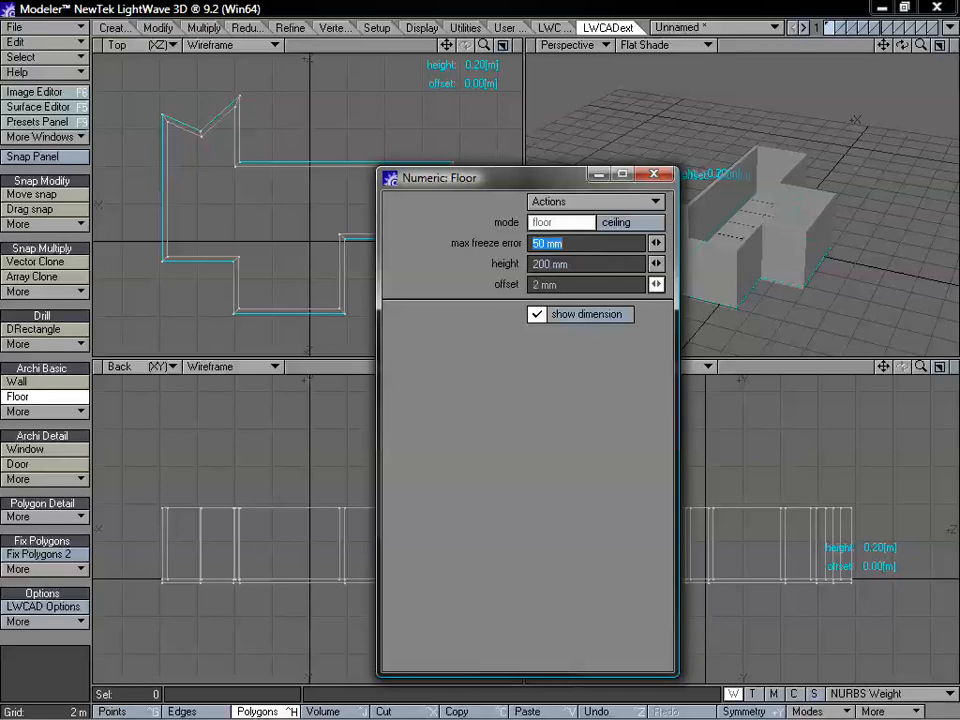
left_click_drag(656, 284, 780, 284)
left_click_drag(827, 176, 824, 235, "alt")
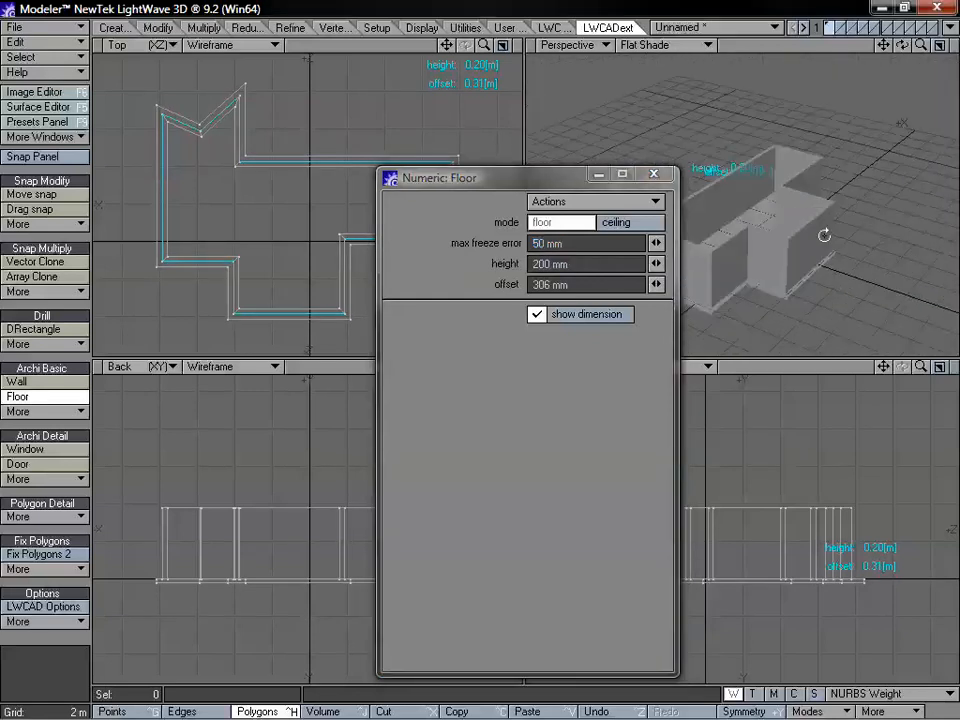
left_click_drag(724, 232, 793, 255, "alt")
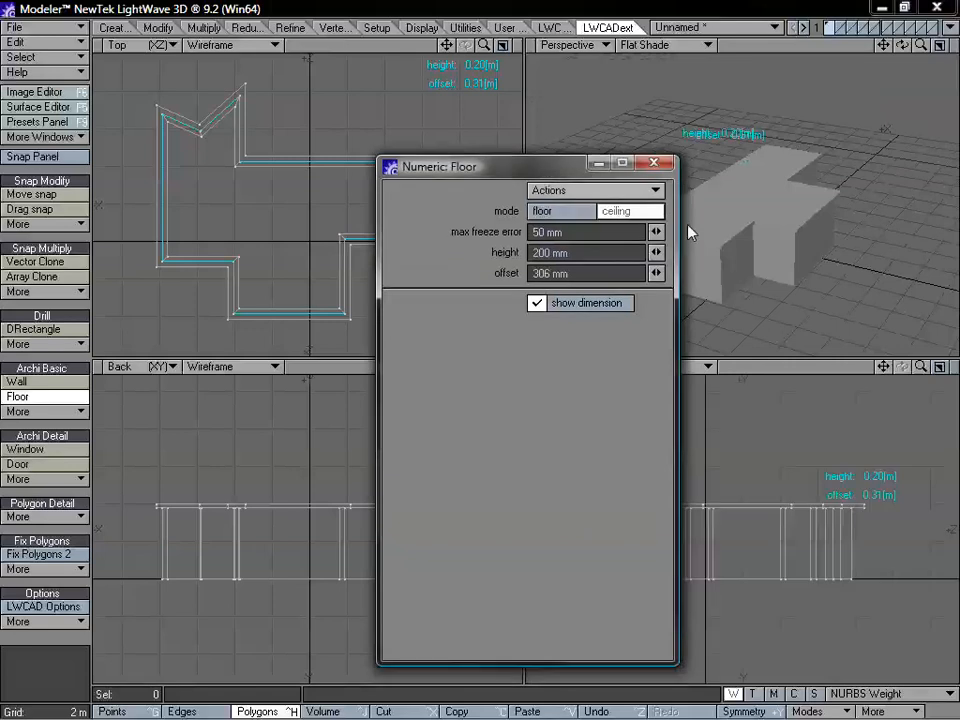
left_click(655, 174)
left_click_drag(767, 212, 649, 150, "alt")
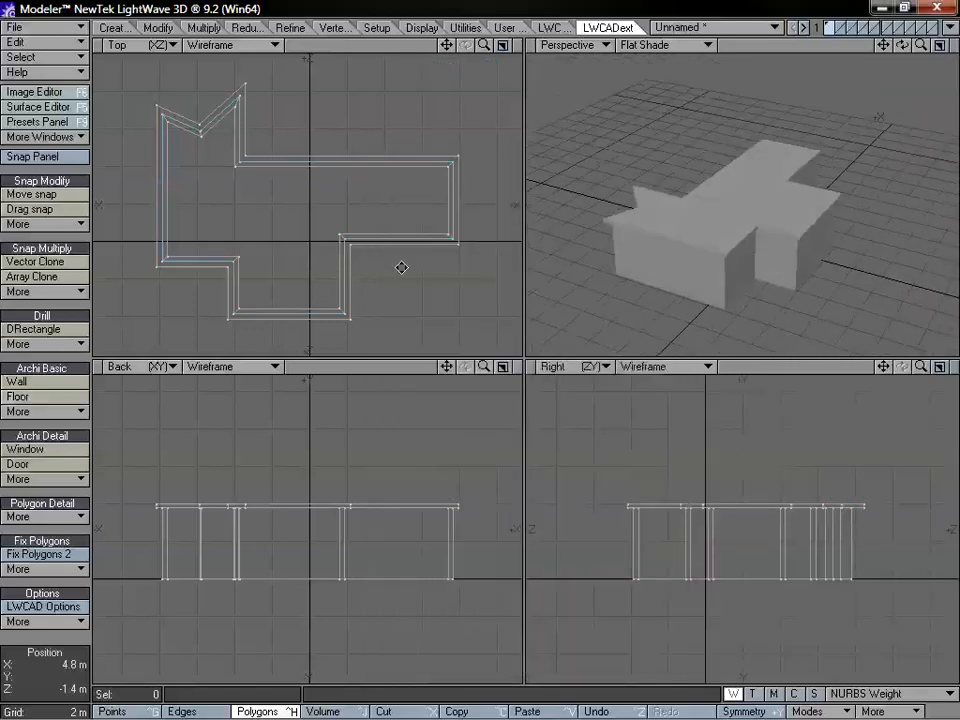
left_click(45, 411)
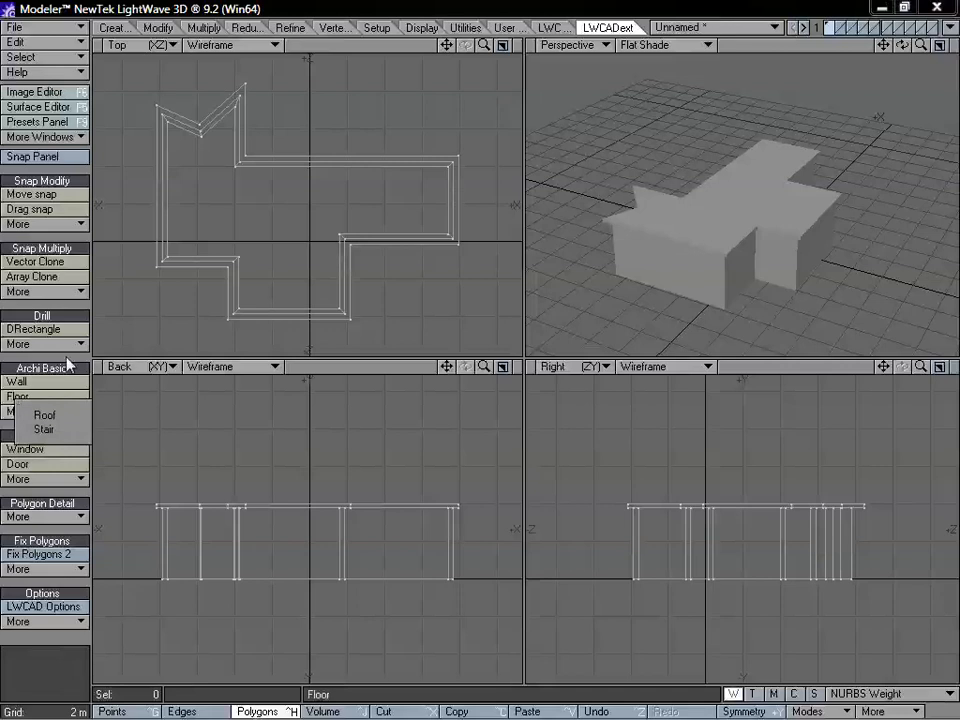
Step: Inspect the finished building in the Perspective view and delete the whole model
left_click_drag(600, 240, 675, 262, "alt")
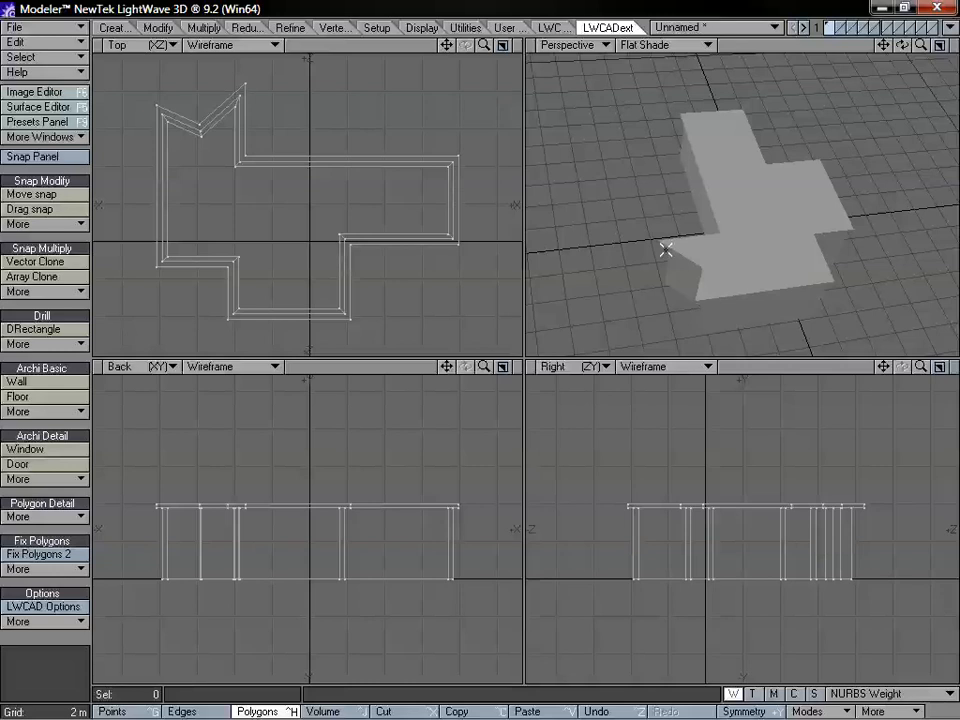
left_click_drag(781, 302, 707, 229, "alt")
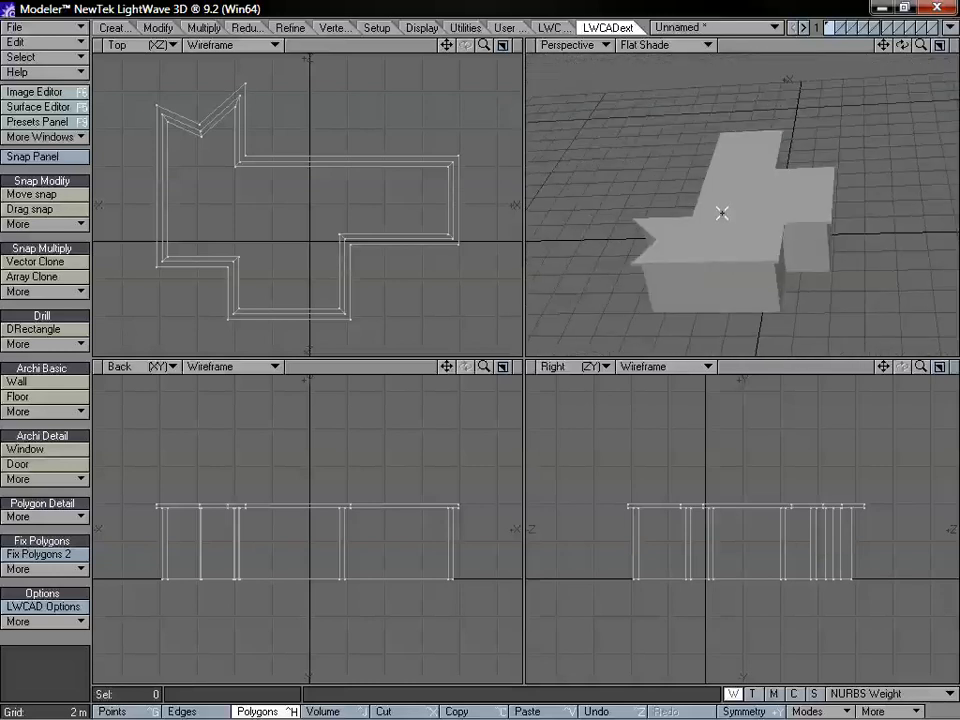
key("Delete")
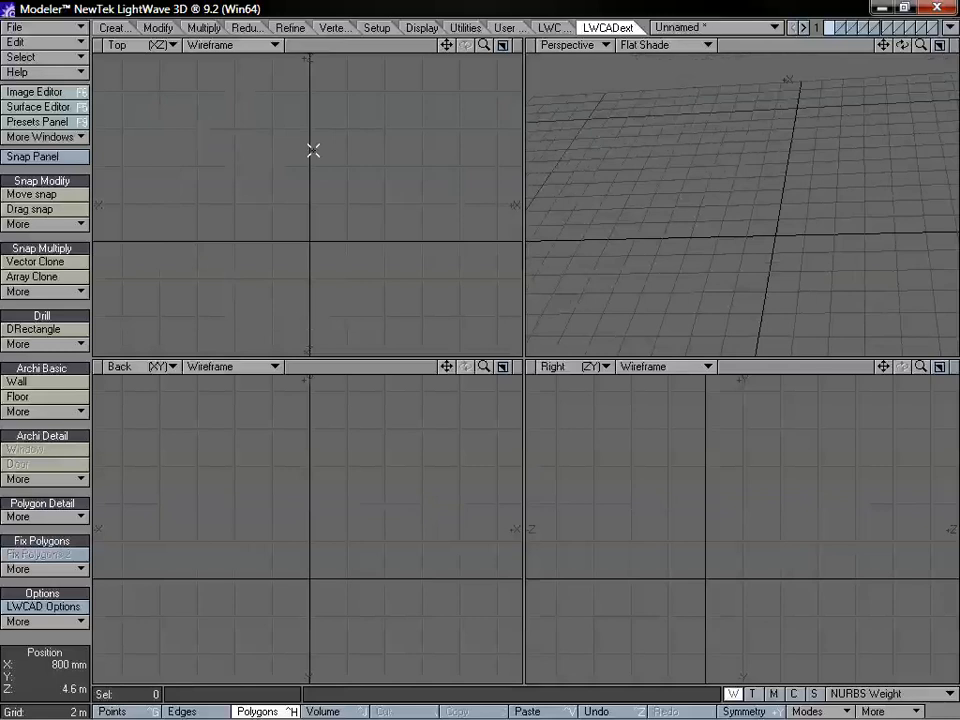
Step: Draw a closed L-shaped wall in the Top view with successive sides of about 11, 5.4, 5, 4.2 and 6 m, returning to its start
left_click(50, 382)
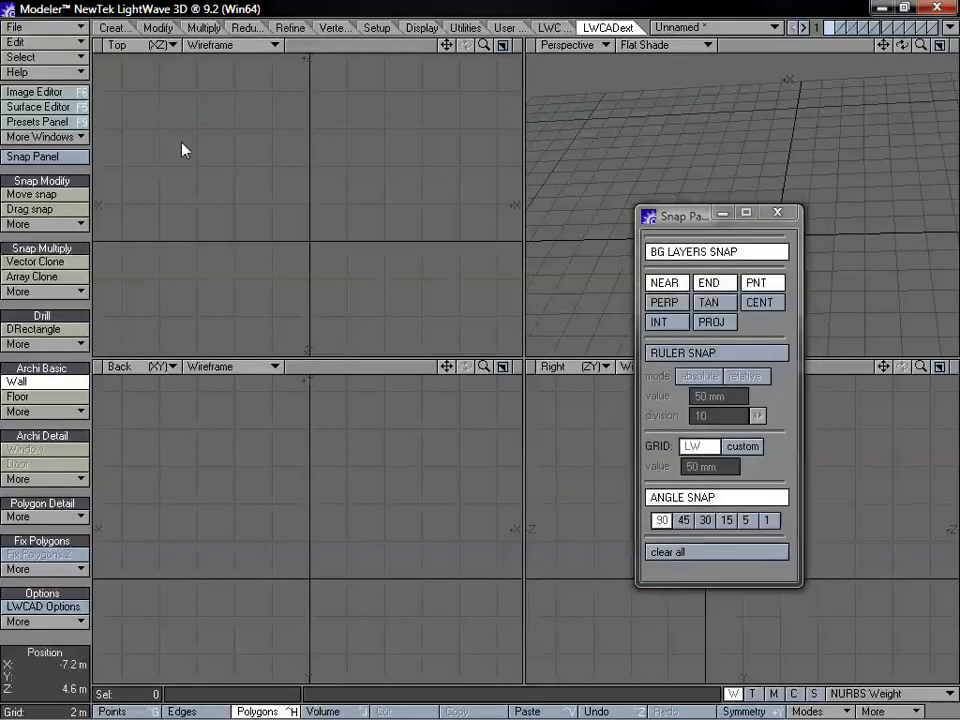
left_click(237, 128)
left_click(442, 130)
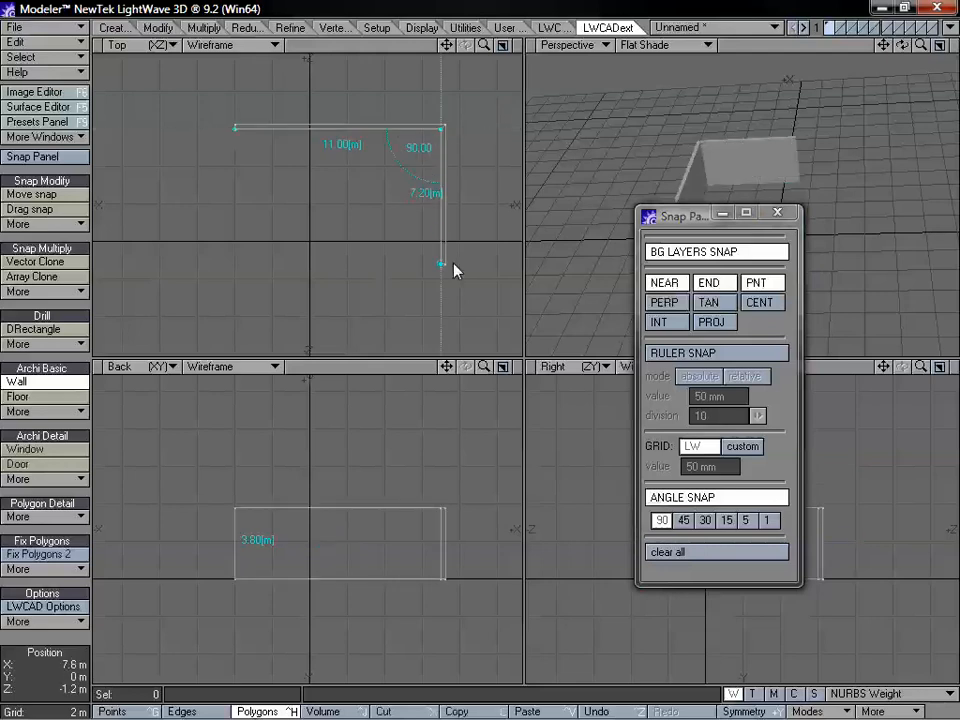
left_click(445, 268)
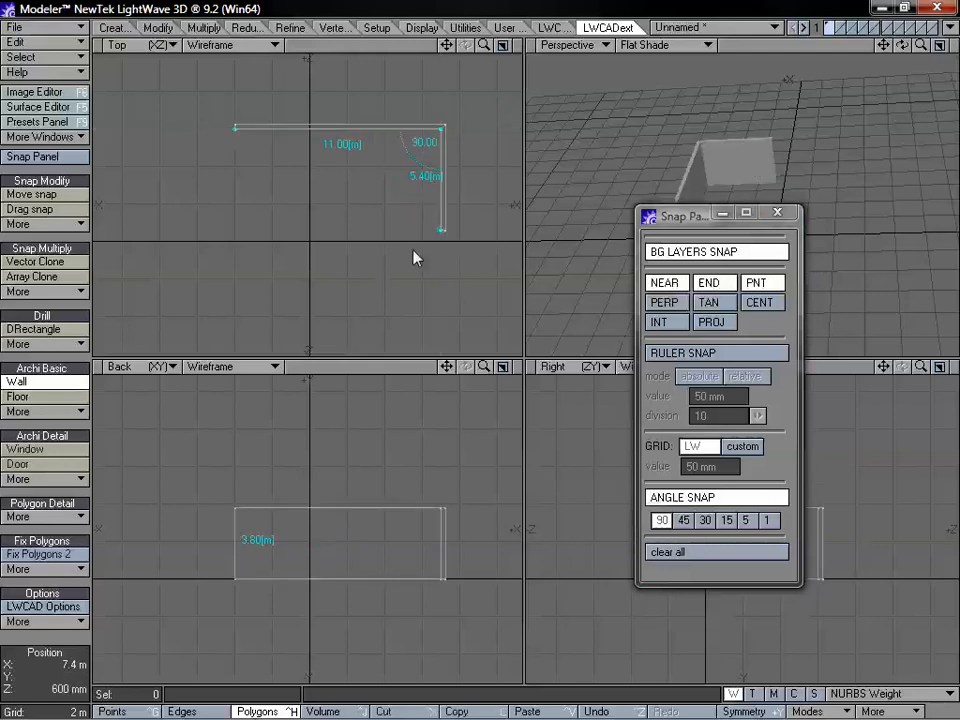
left_click(346, 231)
left_click(349, 313)
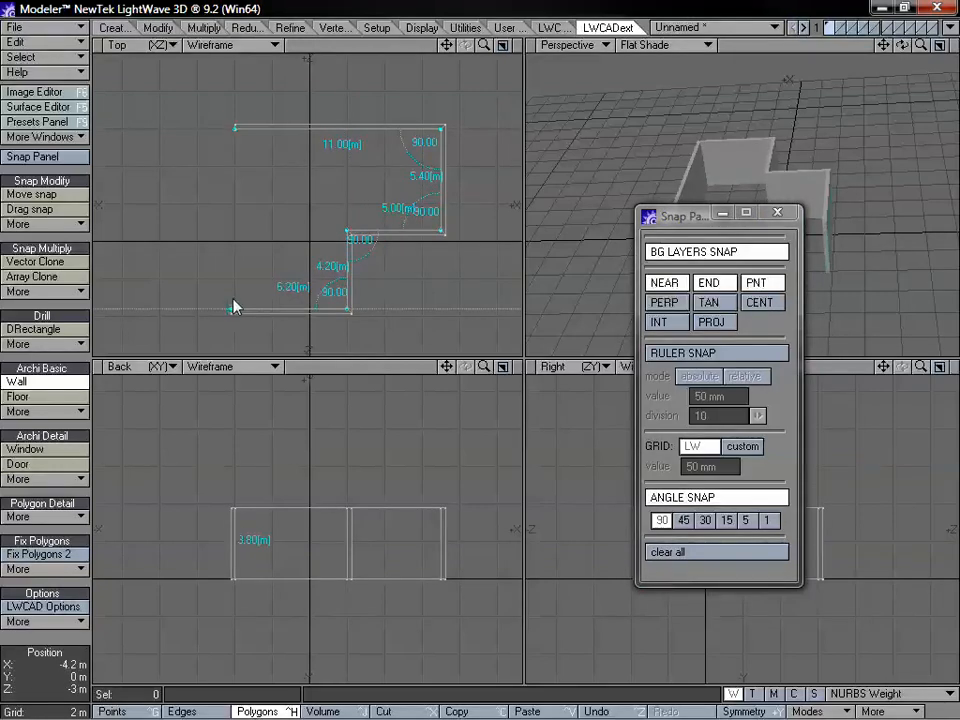
left_click(233, 306)
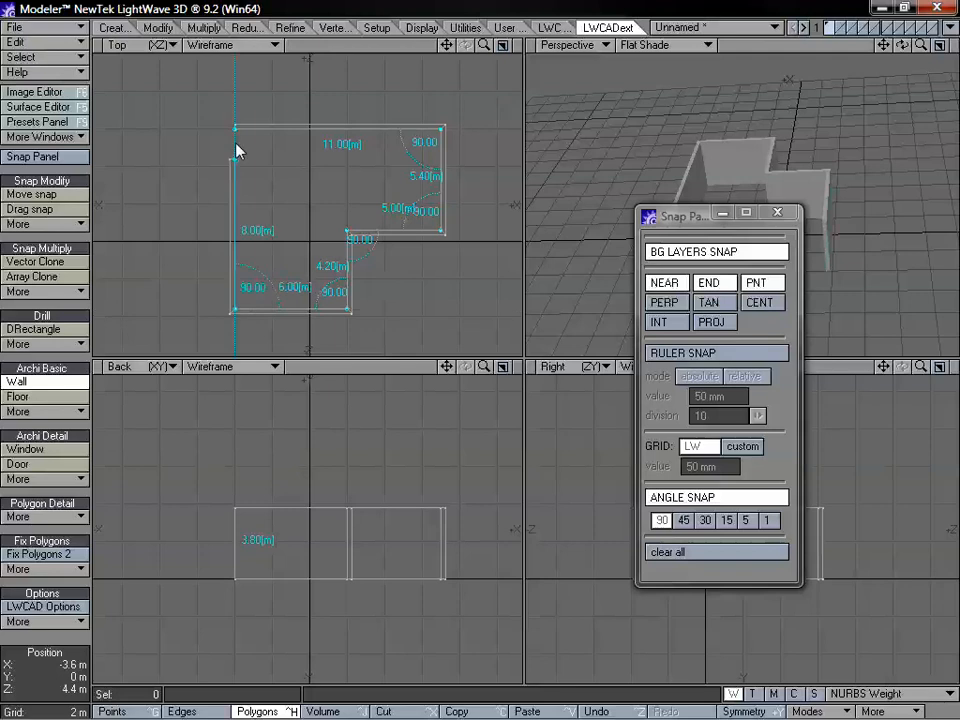
left_click(235, 135)
key("space")
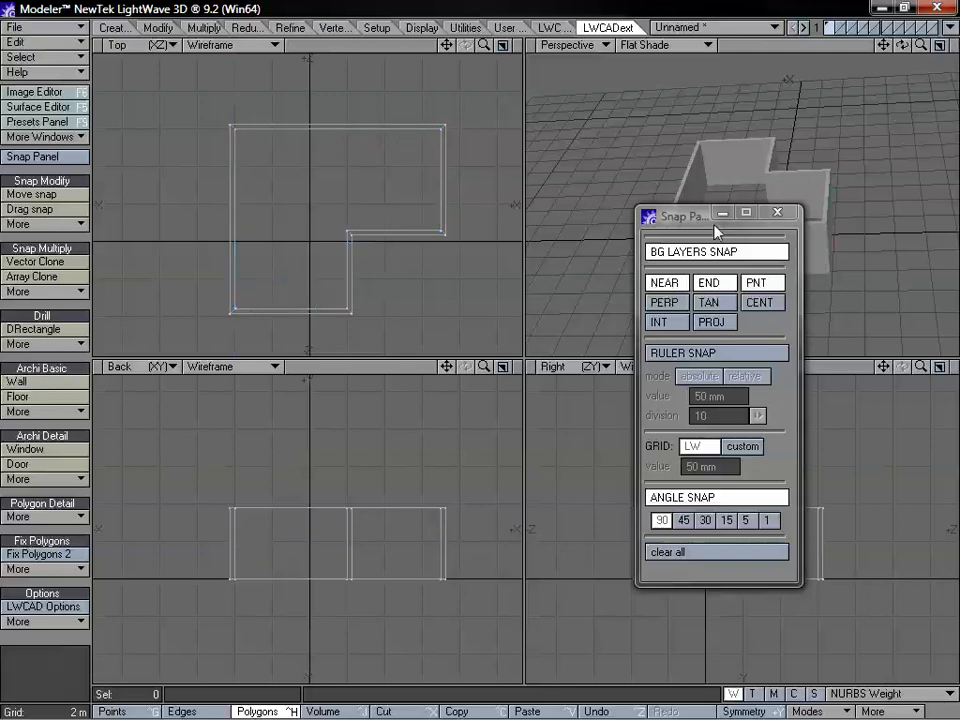
left_click_drag(714, 230, 500, 153)
left_click_drag(804, 176, 723, 234, "alt")
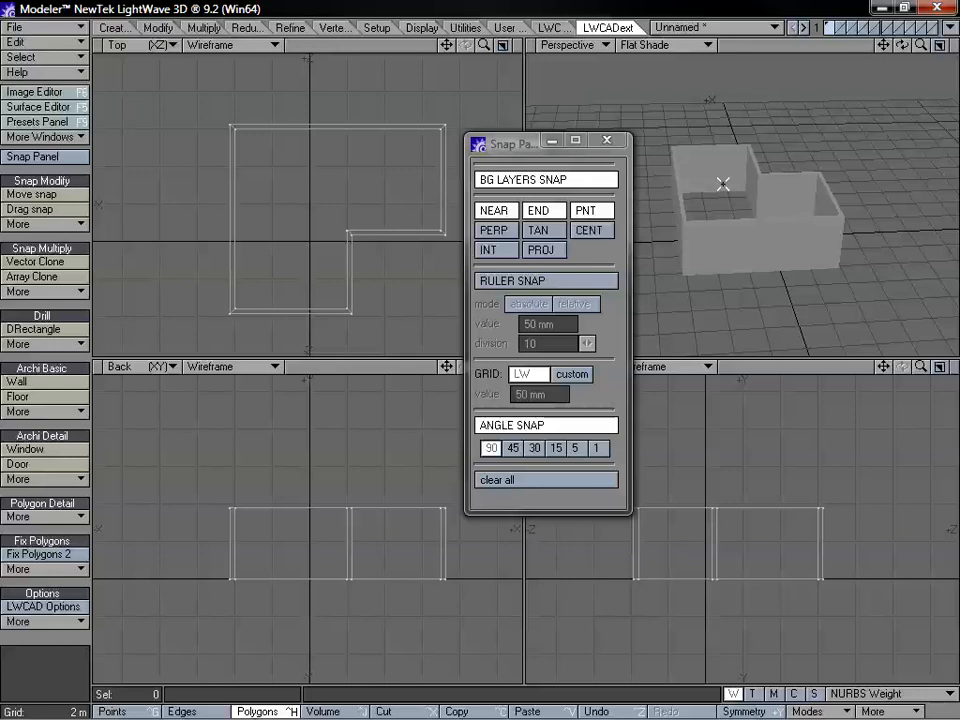
left_click_drag(759, 195, 735, 214, "alt")
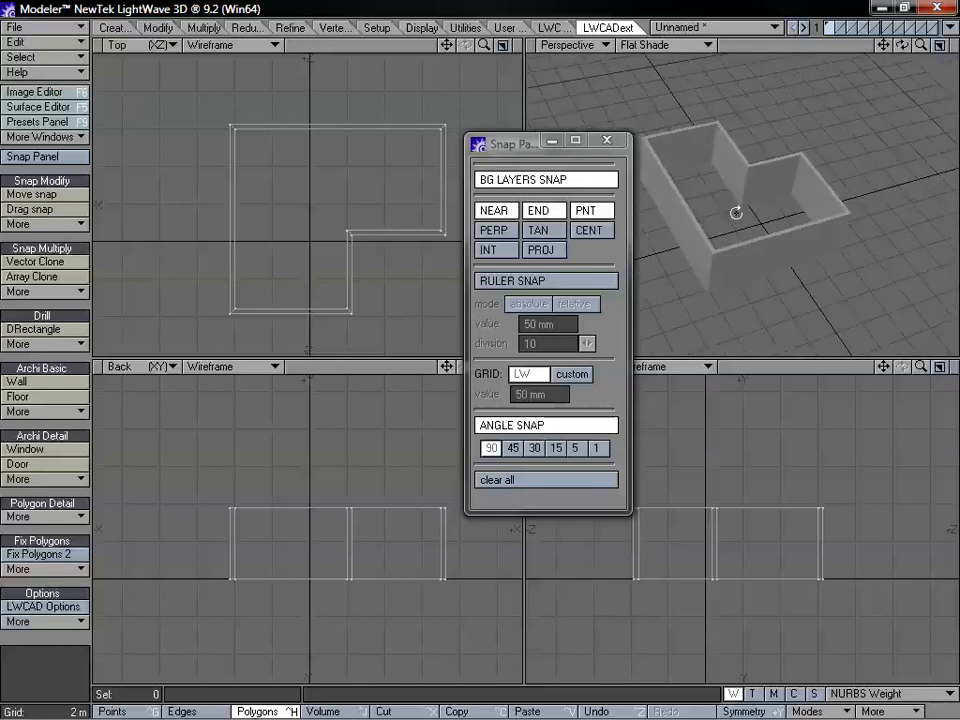
left_click_drag(853, 239, 731, 236, "alt")
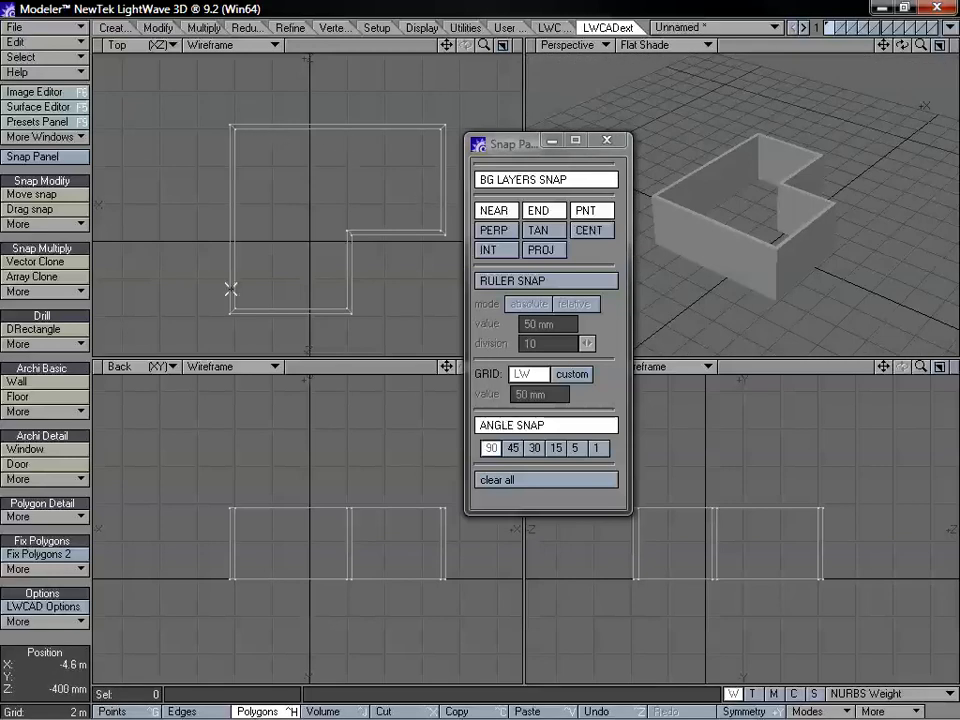
Step: Draw an L-shaped partition wall snapped to the outer walls, with segments of about 4.2 m and 4.8 m enclosing the upper-left corner room
left_click_drag(527, 148, 549, 164)
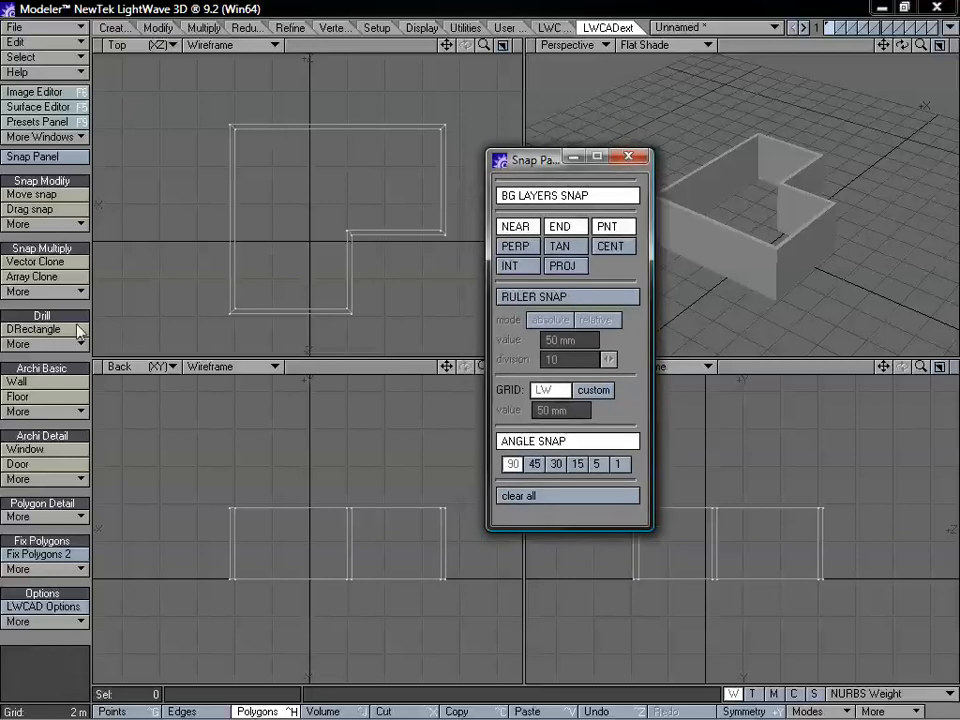
left_click(40, 381)
left_click(235, 218)
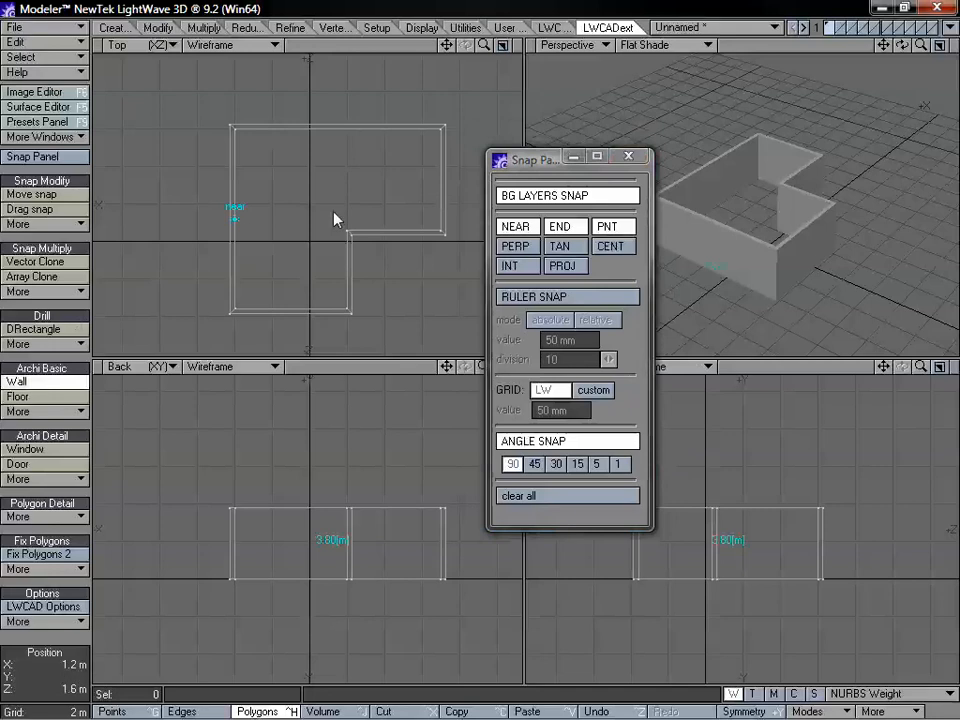
left_click(313, 217)
left_click(314, 139)
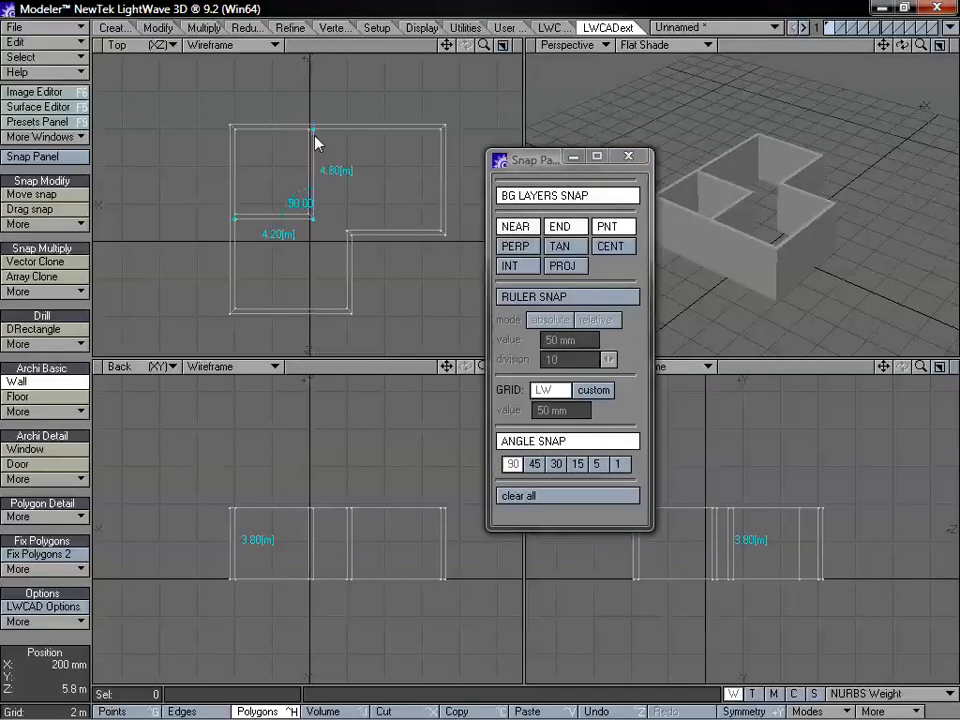
key("space")
left_click_drag(778, 201, 750, 246, "alt")
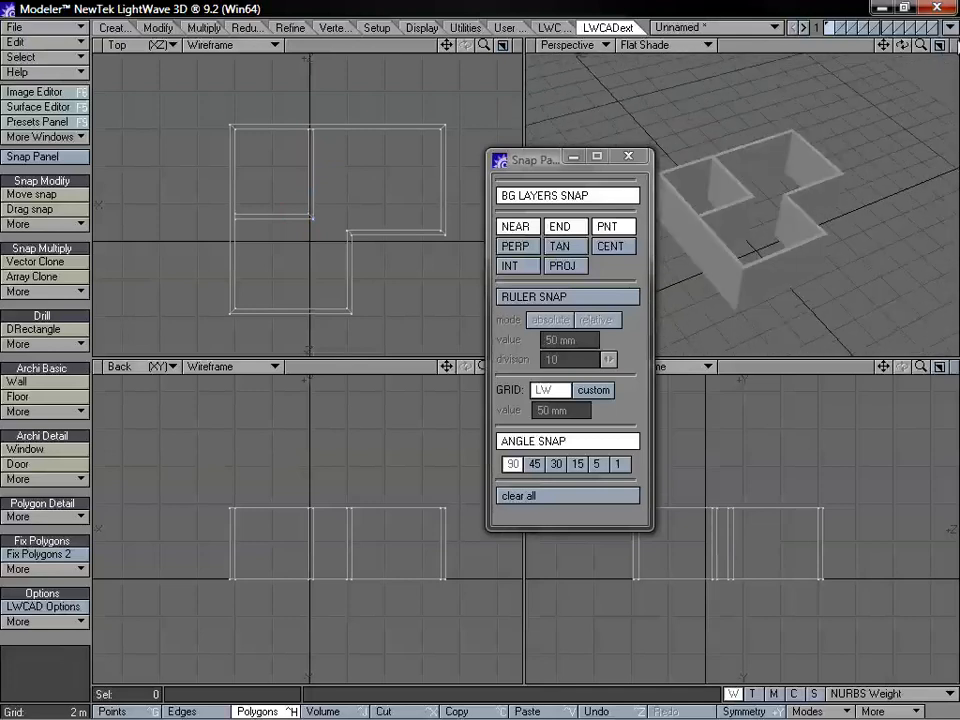
key("a")
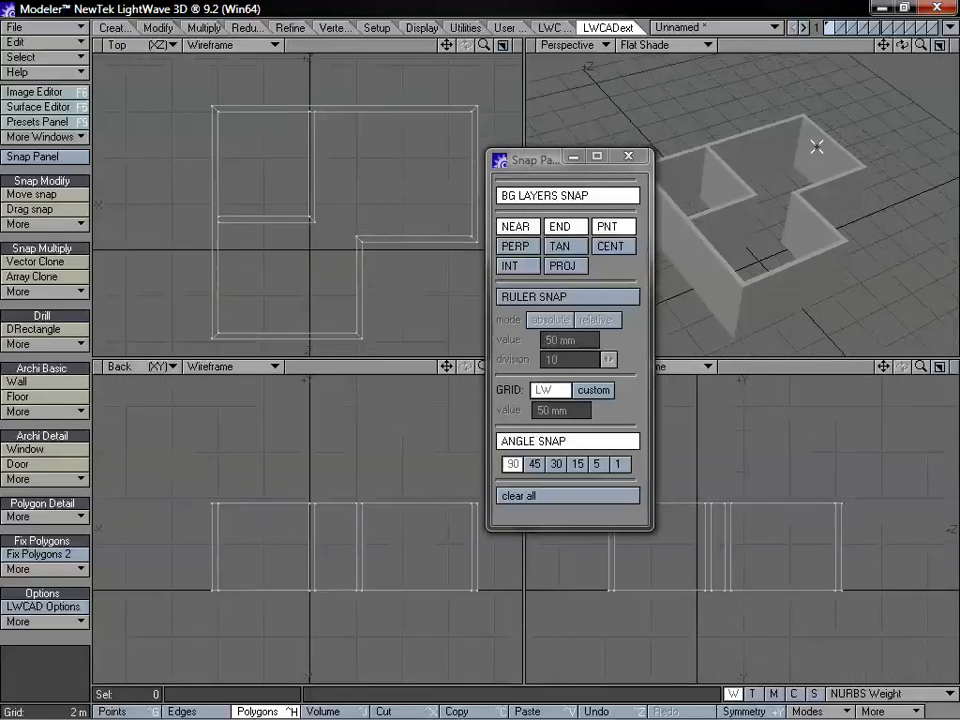
Step: Undo the partition wall inside the L-shaped room
key("u")
left_click_drag(814, 146, 832, 157, "alt")
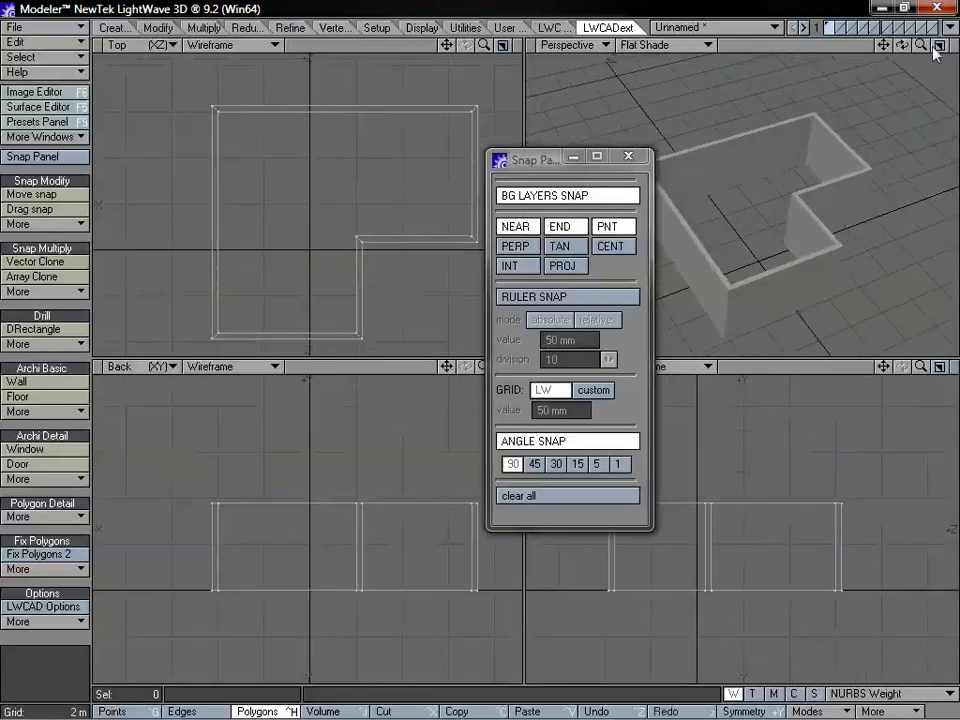
left_click_drag(921, 46, 880, 50)
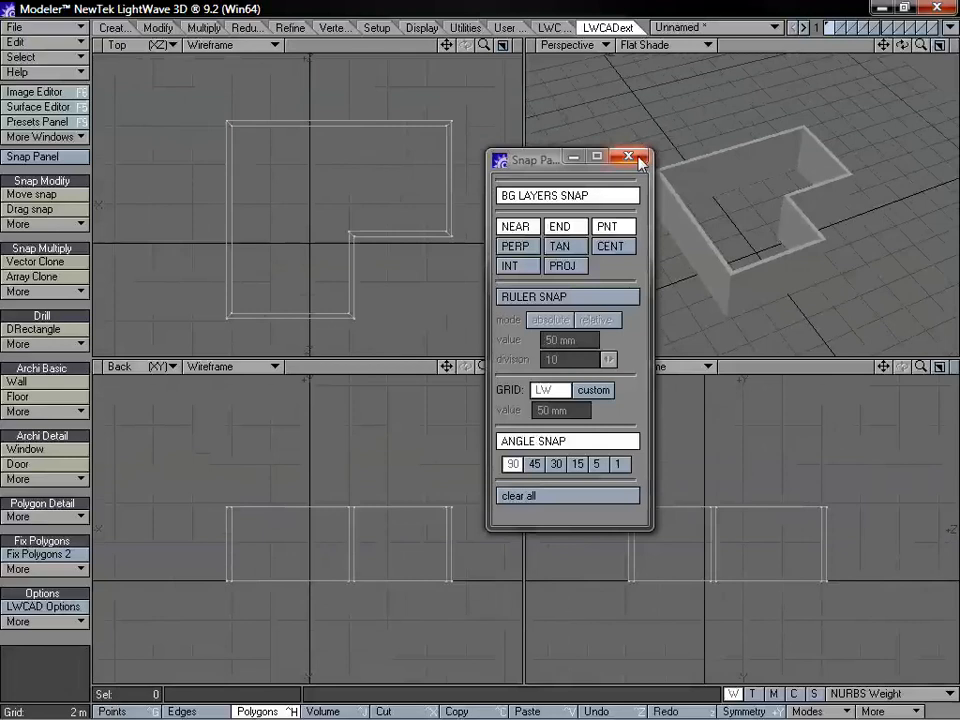
Step: Turn off angle snapping and close the snap settings
left_click(527, 441)
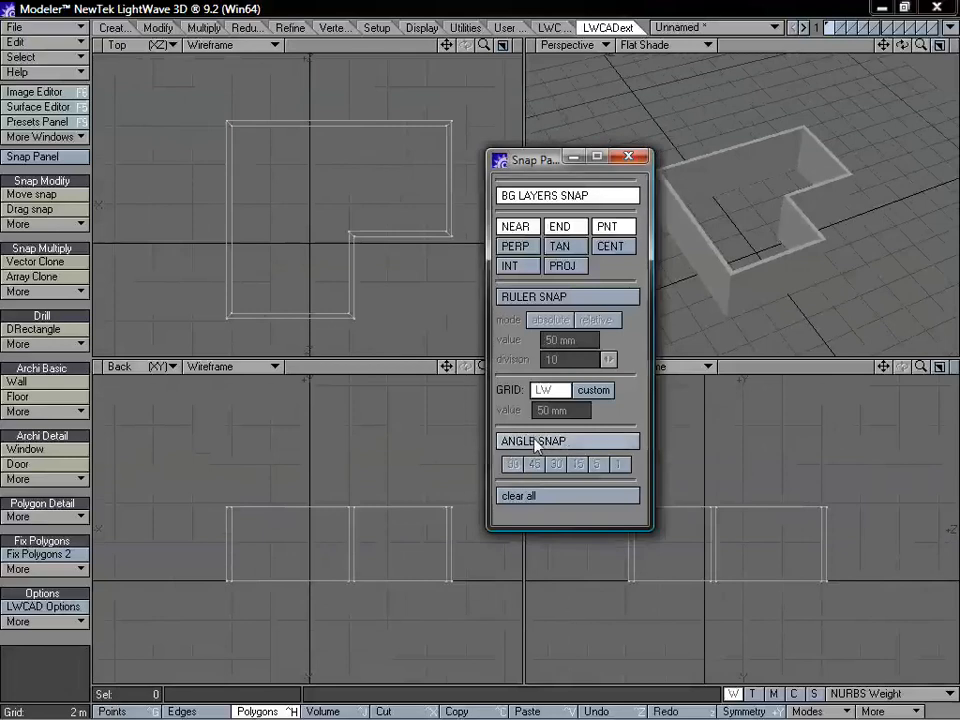
left_click(628, 157)
left_click_drag(795, 206, 700, 200, "alt")
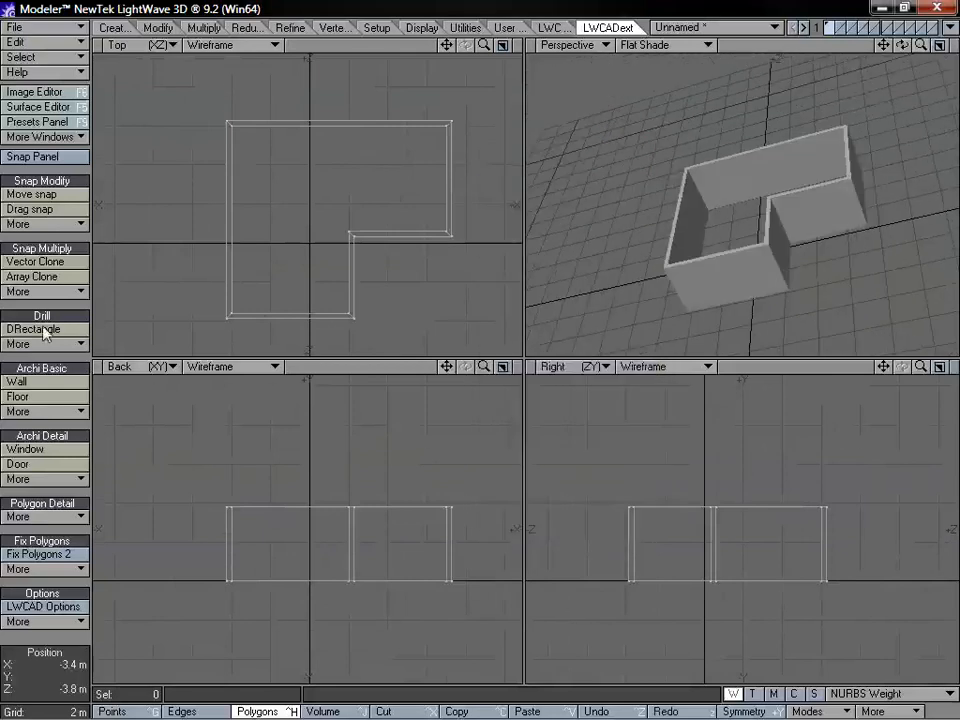
Step: Create a roof of about 11.5 by 5.9 m snapped to the wide wing's outer corners and raise its base to the wall tops at 3.8 m
left_click(51, 411)
left_click(68, 425)
left_click_drag(613, 193, 535, 208, "alt")
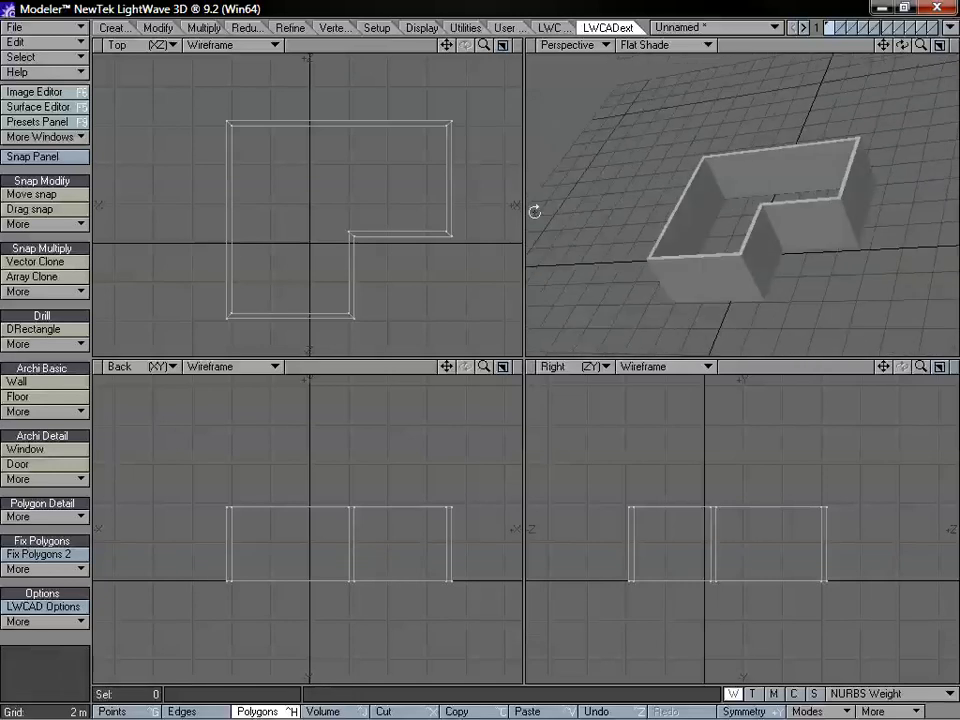
left_click(451, 123)
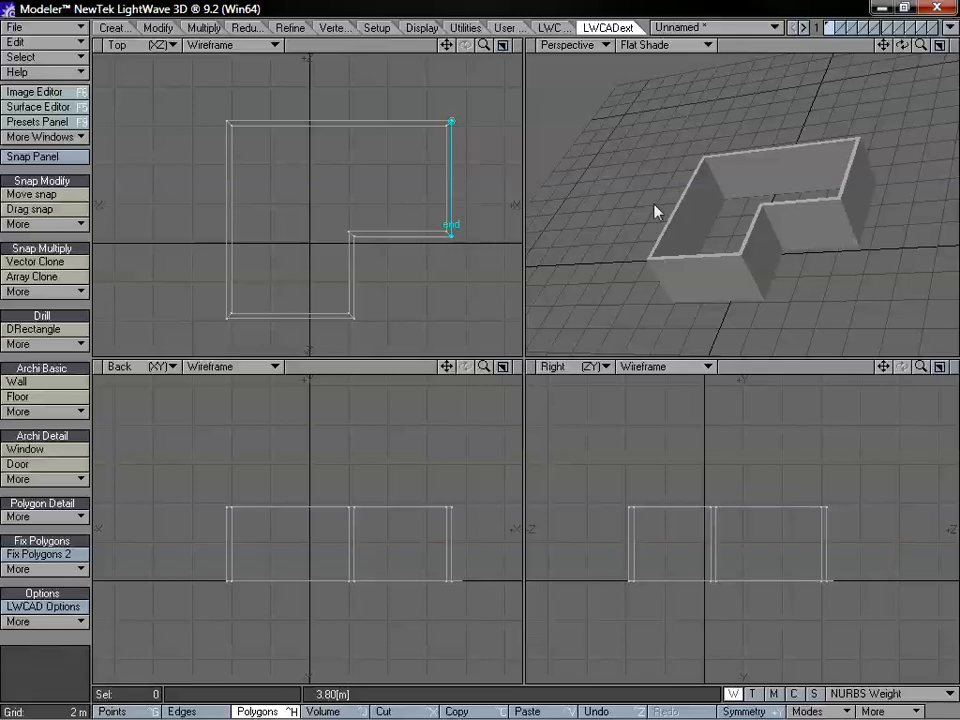
left_click_drag(765, 168, 731, 197, "alt")
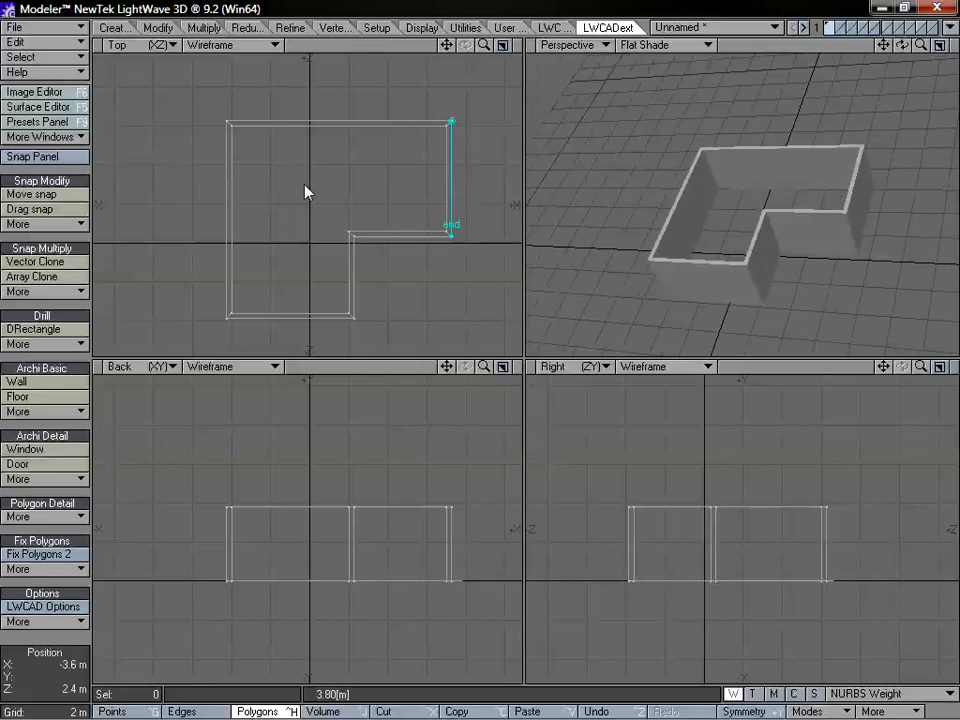
left_click_drag(384, 169, 228, 167)
left_click_drag(784, 231, 797, 317, "alt")
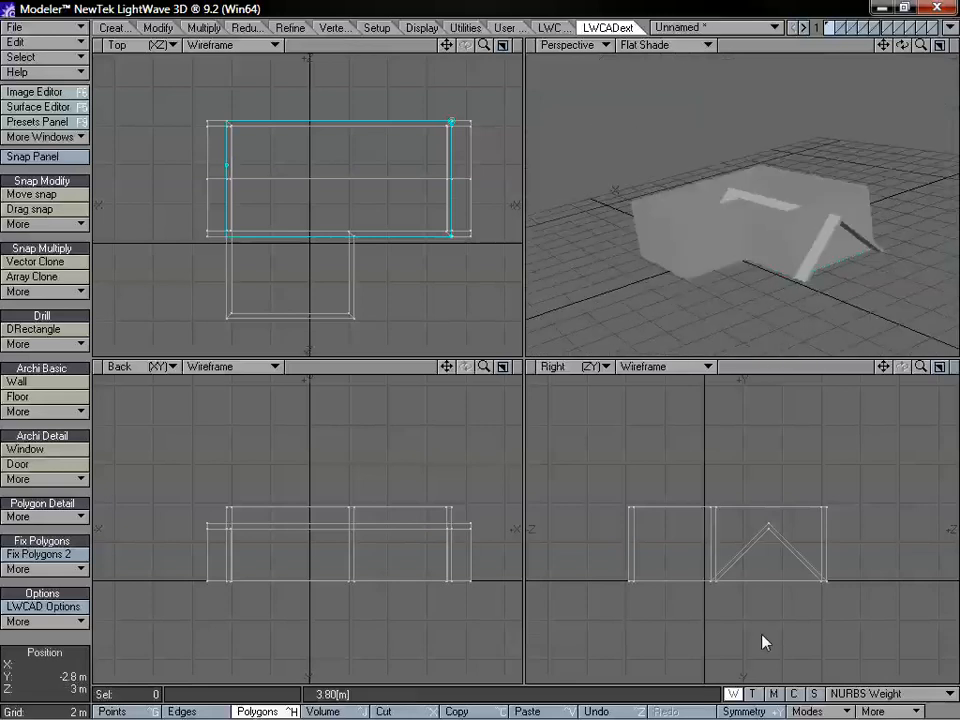
left_click_drag(759, 588, 757, 517)
mouse_move(736, 234)
left_mouse_down("alt")
mouse_move(786, 225)
mouse_move(774, 252)
mouse_move(859, 221)
mouse_move(587, 217)
mouse_move(724, 221)
left_mouse_up("alt")
Step: Open the numeric settings of the roof and reposition their window
key("n")
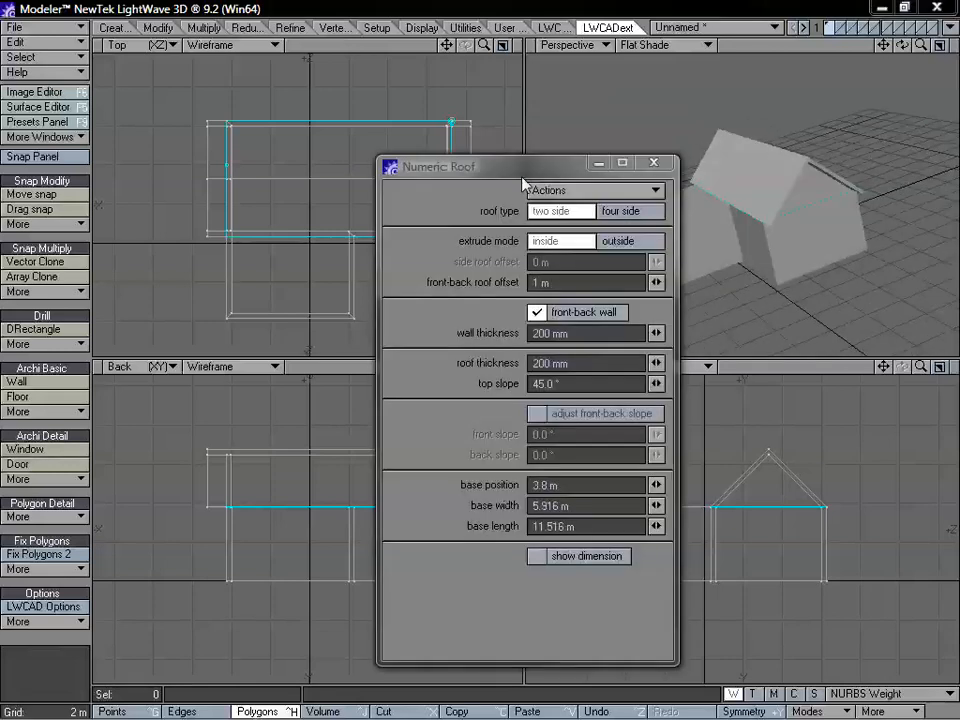
left_click_drag(522, 170, 491, 192)
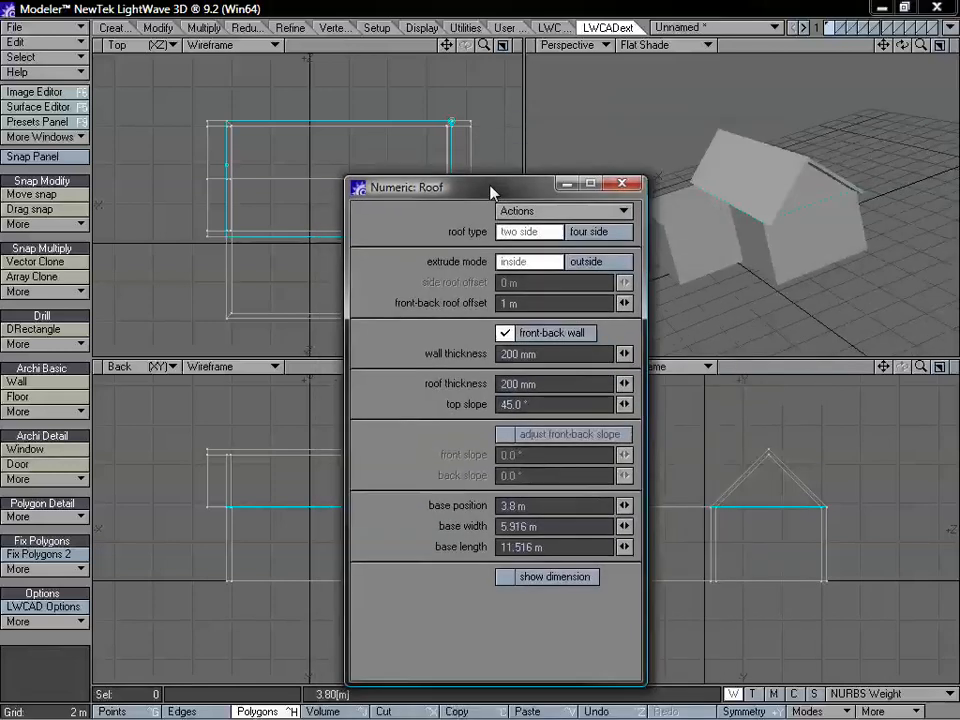
left_click_drag(824, 200, 769, 208, "alt")
Step: Try the four side roof type, inspect its shape, and switch back to two side
left_click(587, 232)
left_click_drag(740, 277, 704, 249, "alt")
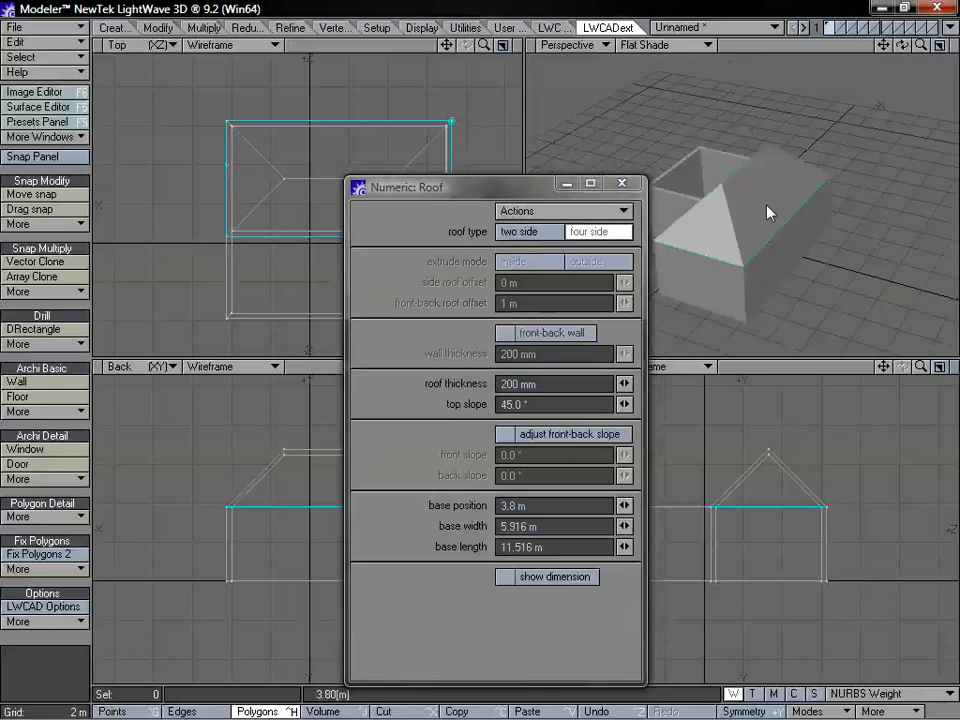
left_click_drag(768, 212, 740, 220, "alt")
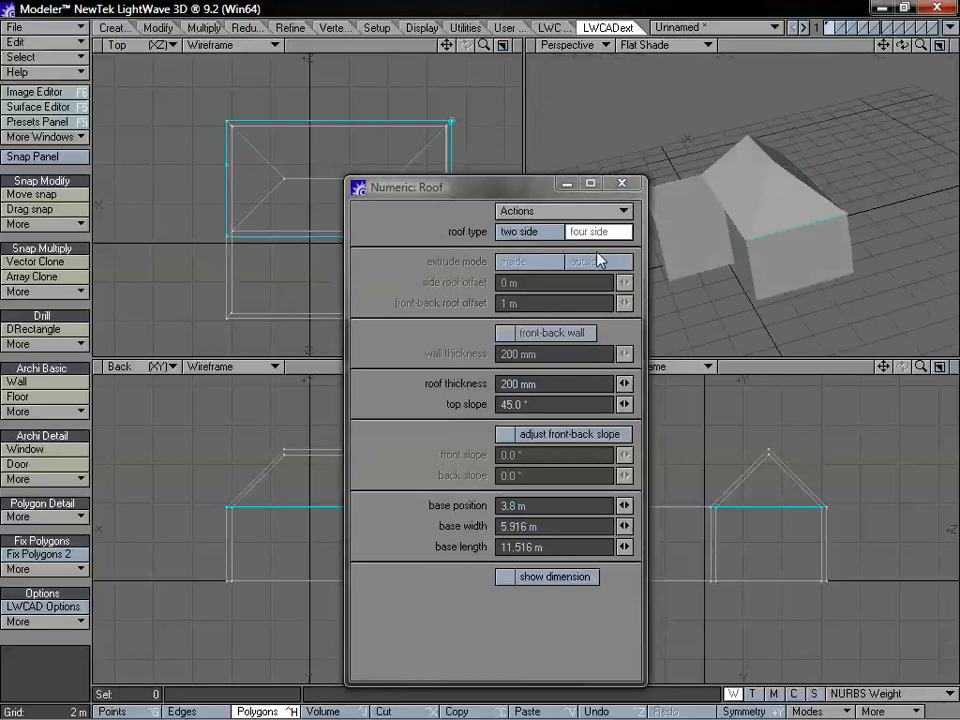
left_click(519, 231)
Step: Turn the roof's front-back wall off to inspect the open gable and turn it back on
left_click_drag(814, 229, 819, 200, "alt")
left_click(510, 332)
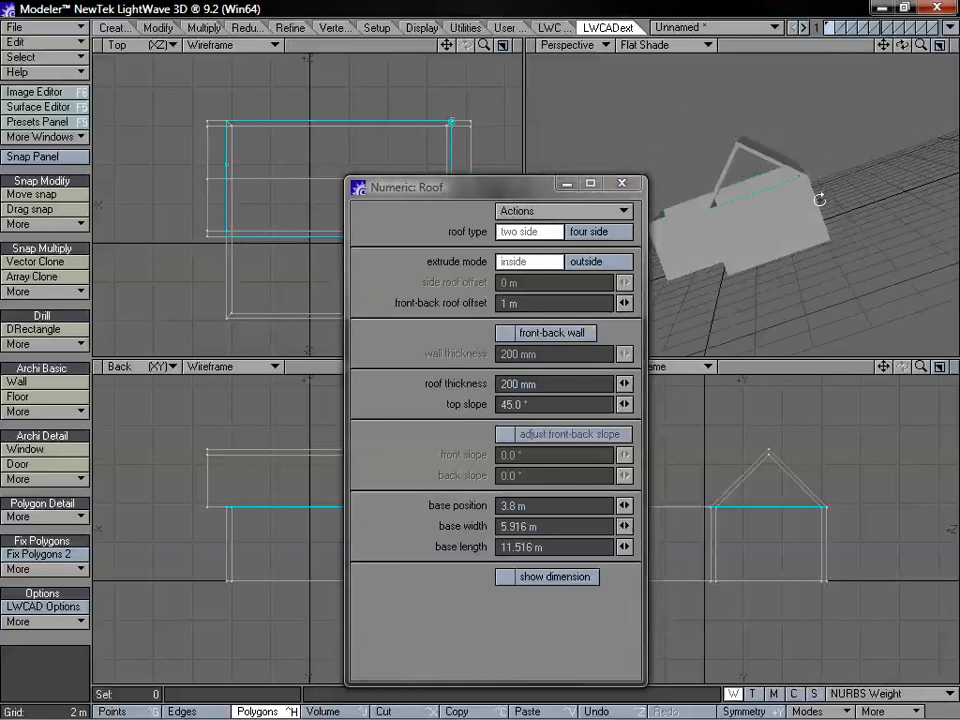
left_click_drag(729, 177, 788, 243, "alt")
left_click(550, 333)
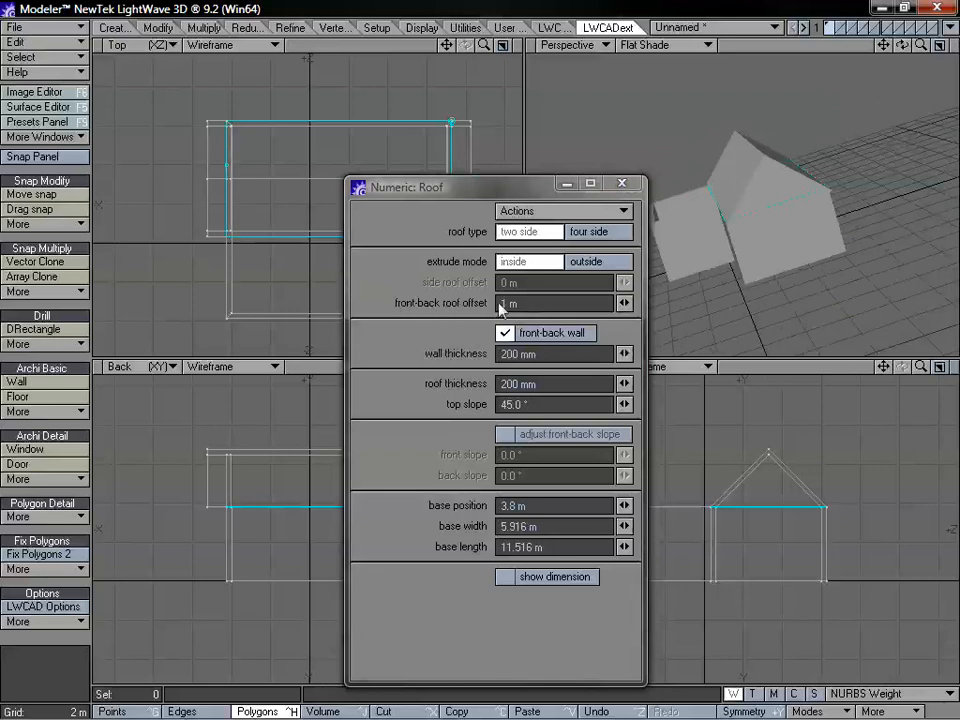
Step: Try a front-back roof offset of 2.92 m and reduce the offset to 691 mm
left_click_drag(625, 305, 817, 305)
left_click_drag(740, 235, 766, 203, "alt")
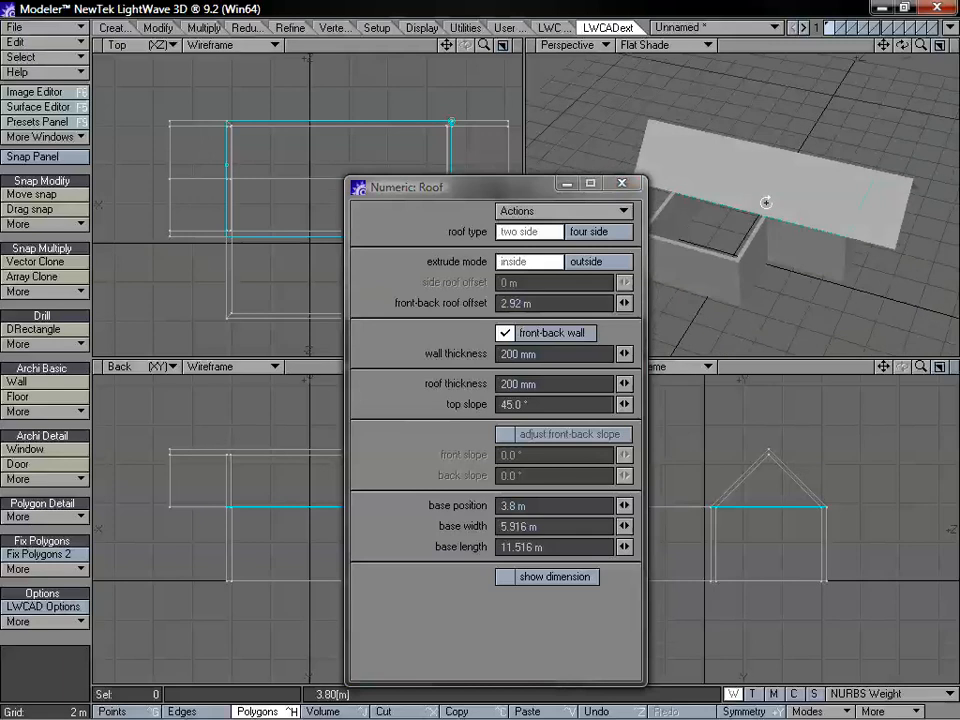
left_click_drag(625, 311, 403, 311)
Step: Try the outside extrude mode on the roof, inspect the eaves, and return to inside
left_click_drag(731, 257, 727, 222, "alt")
left_click(510, 264)
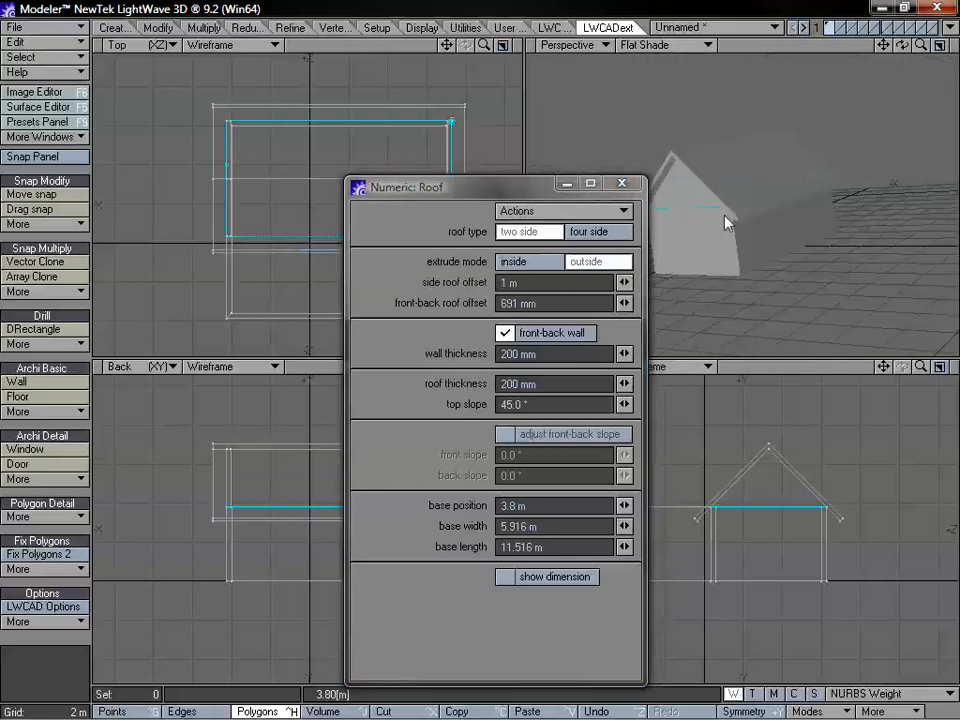
left_click_drag(812, 183, 820, 260, "alt")
left_click(546, 261)
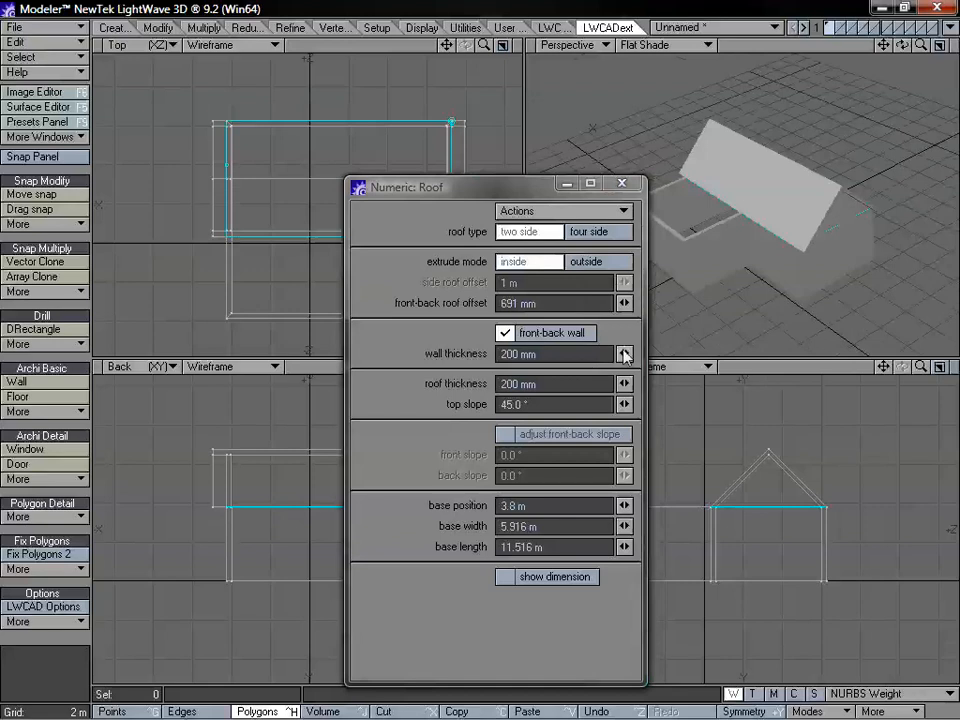
Step: Set the roof thickness to 125 mm while examining the gable edge up close
left_click_drag(785, 265, 797, 225, "alt")
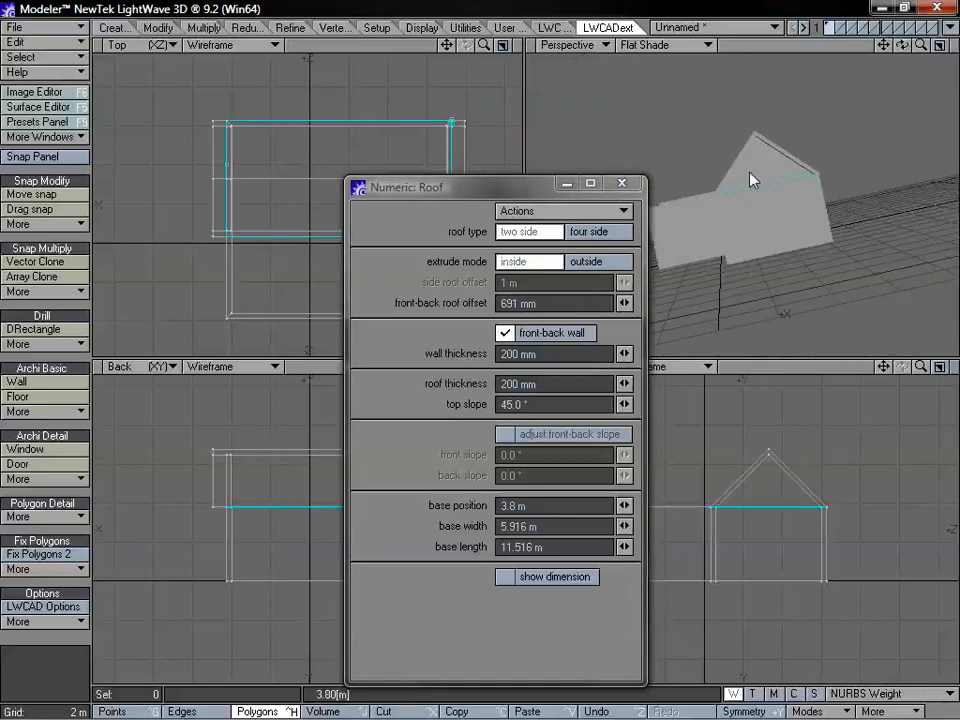
left_click_drag(753, 180, 771, 211, "alt")
left_click_drag(920, 45, 902, 48)
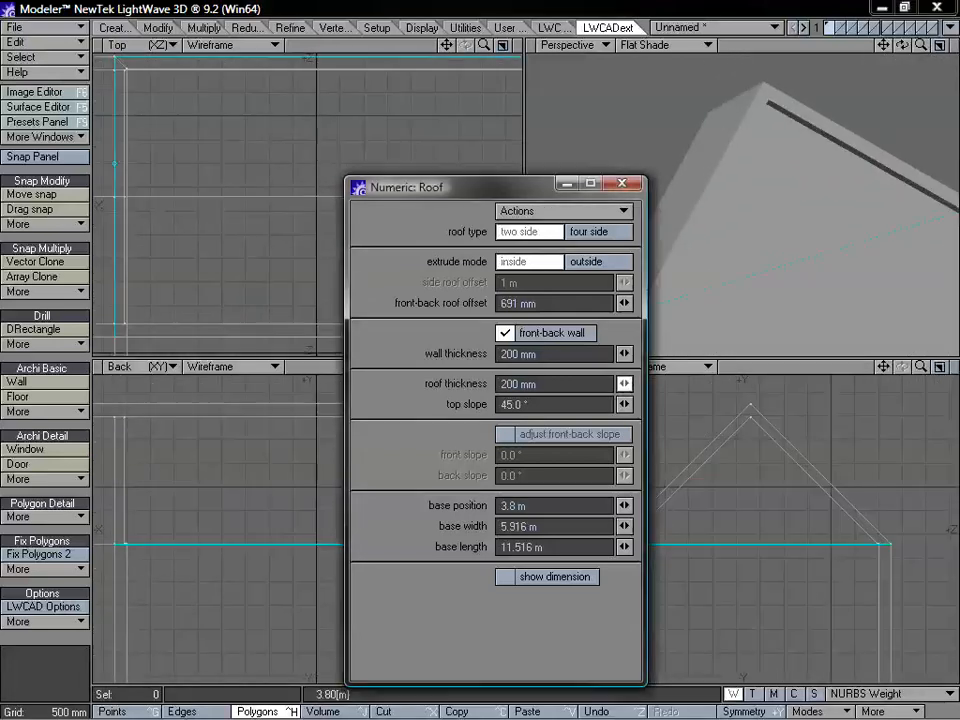
left_click_drag(624, 383, 592, 383)
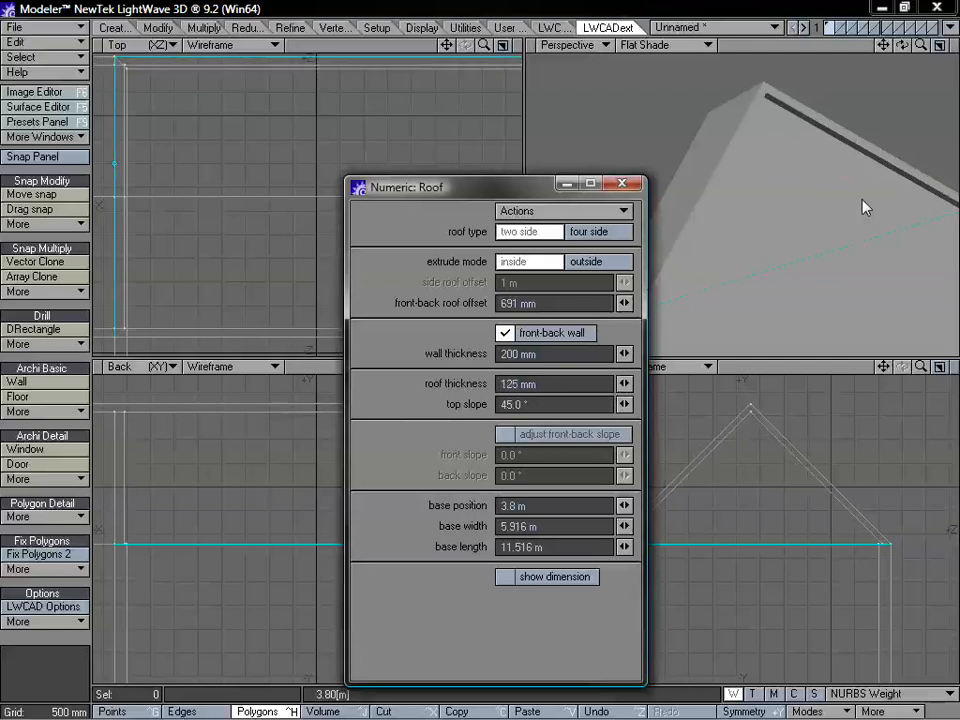
left_click_drag(920, 45, 902, 49)
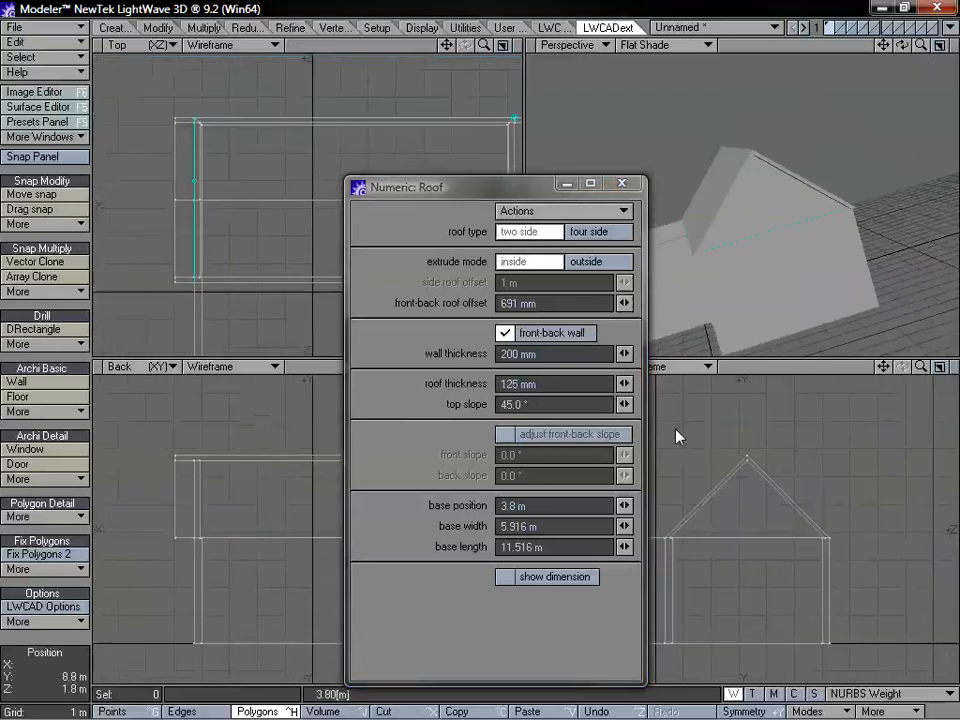
Step: Try a steep top slope of 72.5° on the roof and lower it to 47.8°
left_click_drag(624, 404, 695, 404)
left_click_drag(921, 45, 885, 45)
left_click_drag(690, 182, 761, 186, "alt")
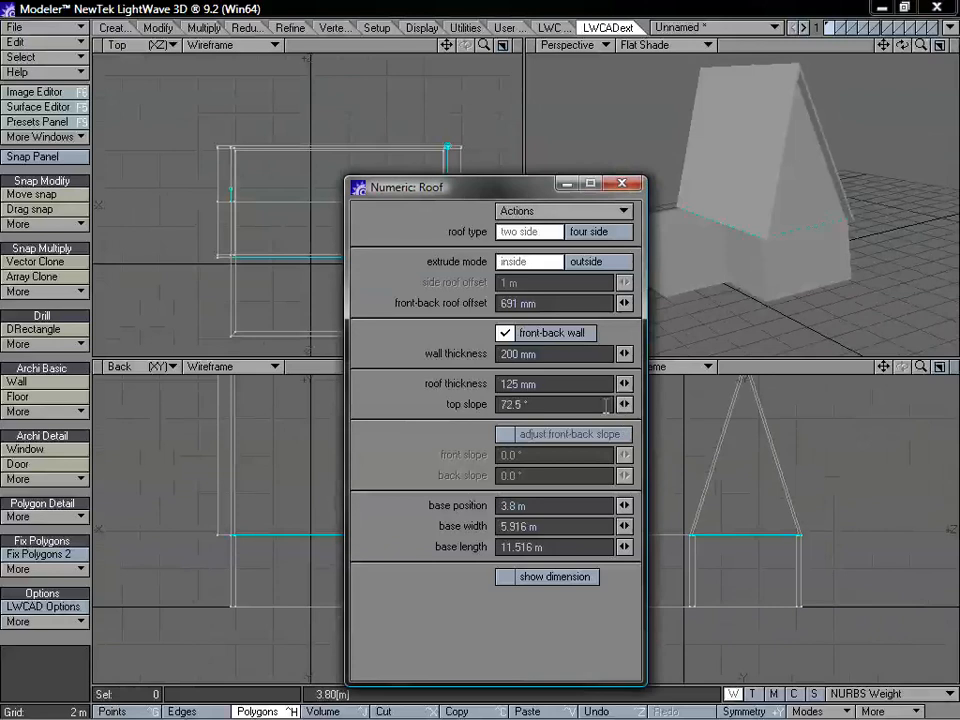
left_click_drag(624, 404, 600, 404)
left_click_drag(624, 404, 570, 404)
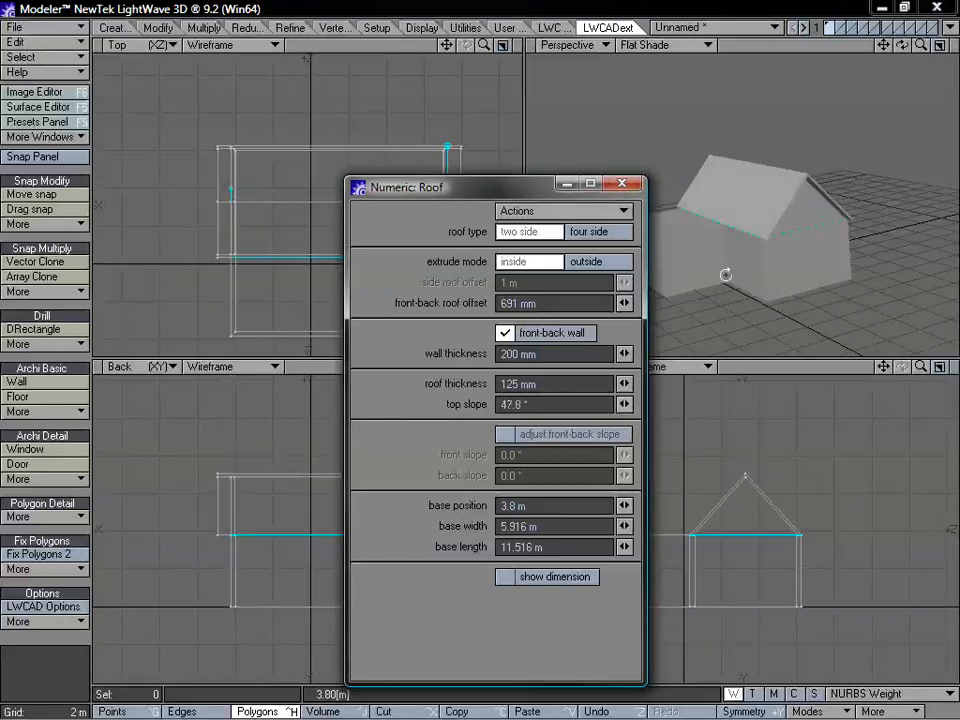
left_click_drag(725, 274, 737, 162, "alt")
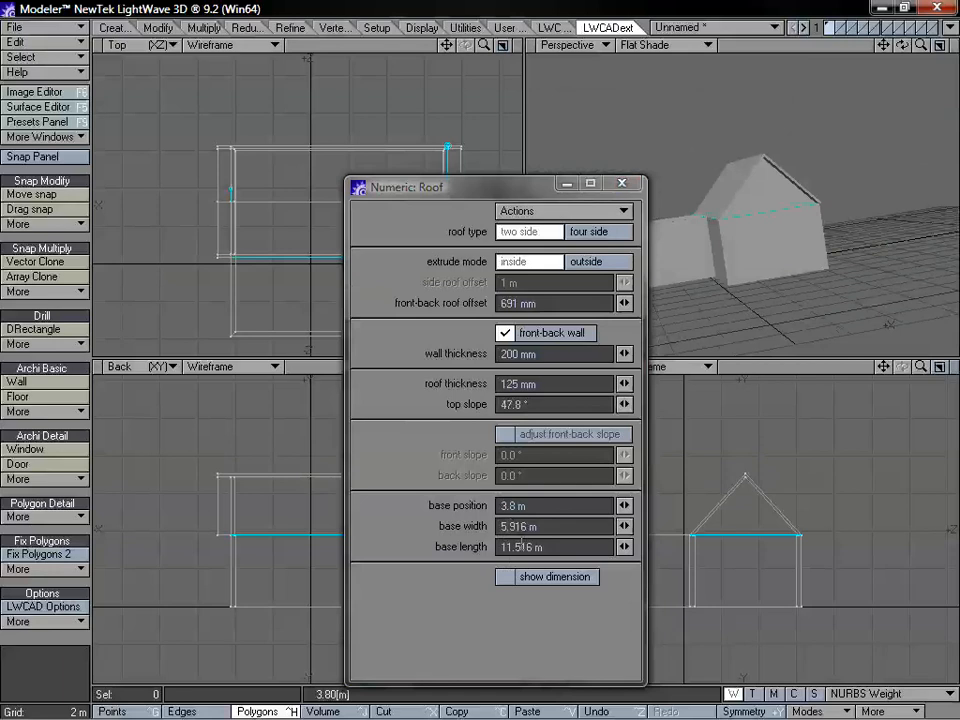
mouse_move(755, 290)
left_mouse_down("alt")
mouse_move(767, 279)
mouse_move(768, 288)
left_mouse_up("alt")
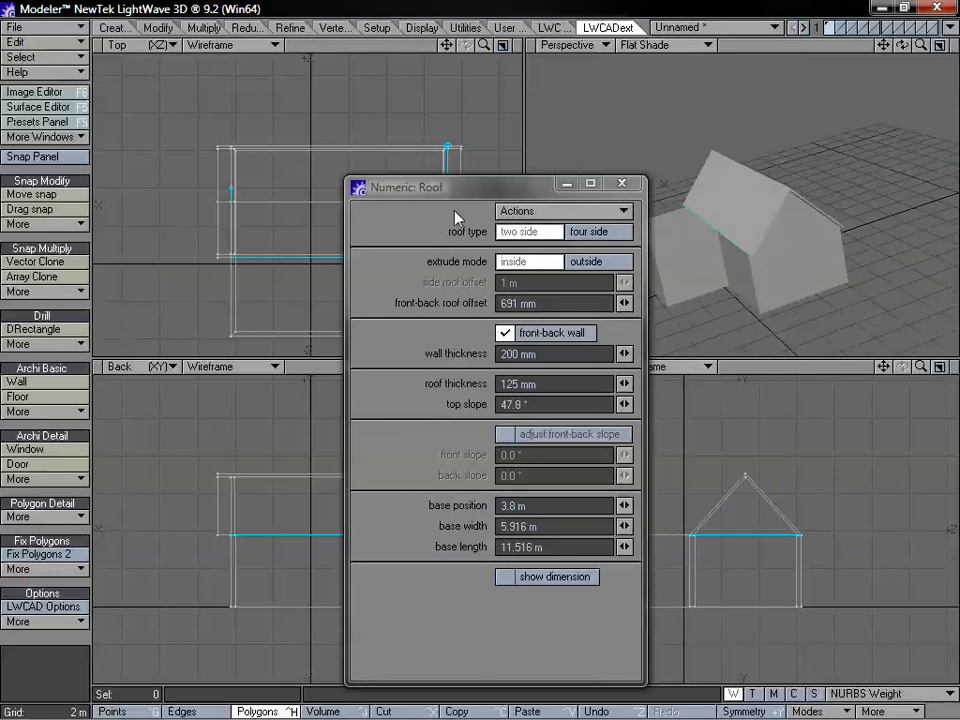
Step: Close the roof's numeric settings, inspect the house from several angles, and finish the roof
left_click_drag(455, 186, 383, 156)
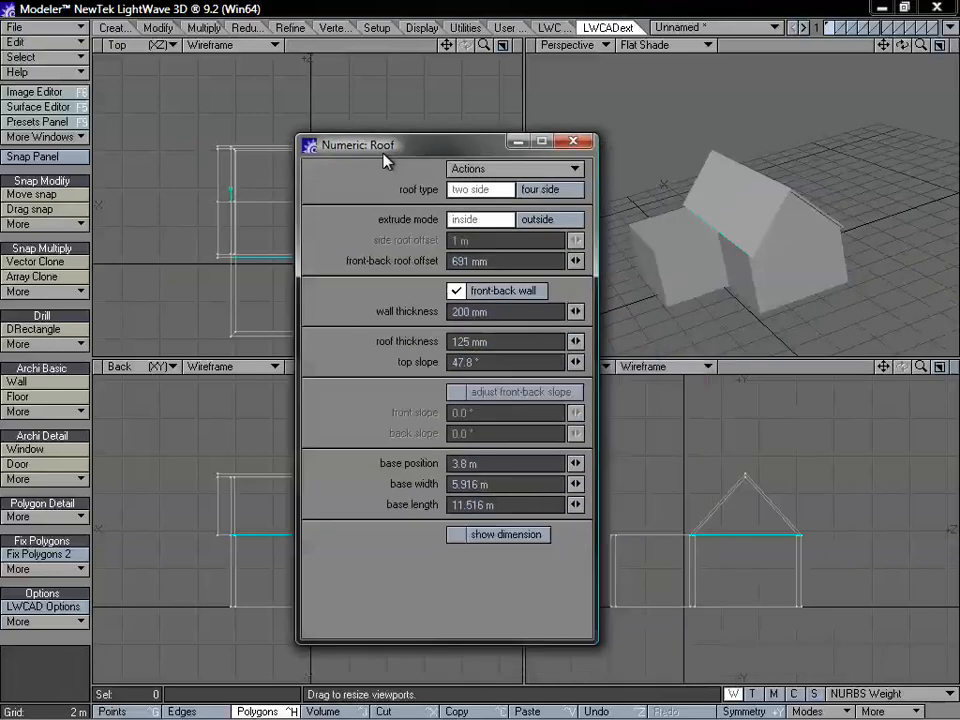
left_click(572, 141)
left_click_drag(800, 189, 734, 225, "alt")
left_click_drag(675, 202, 730, 275, "alt")
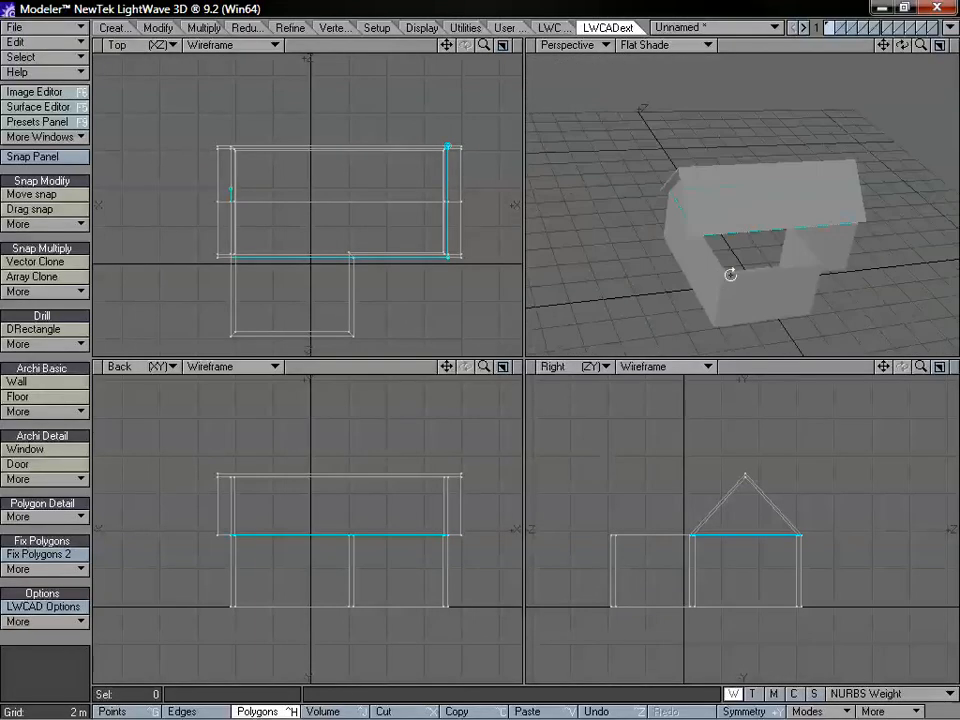
left_click_drag(798, 268, 712, 241, "alt")
key("space")
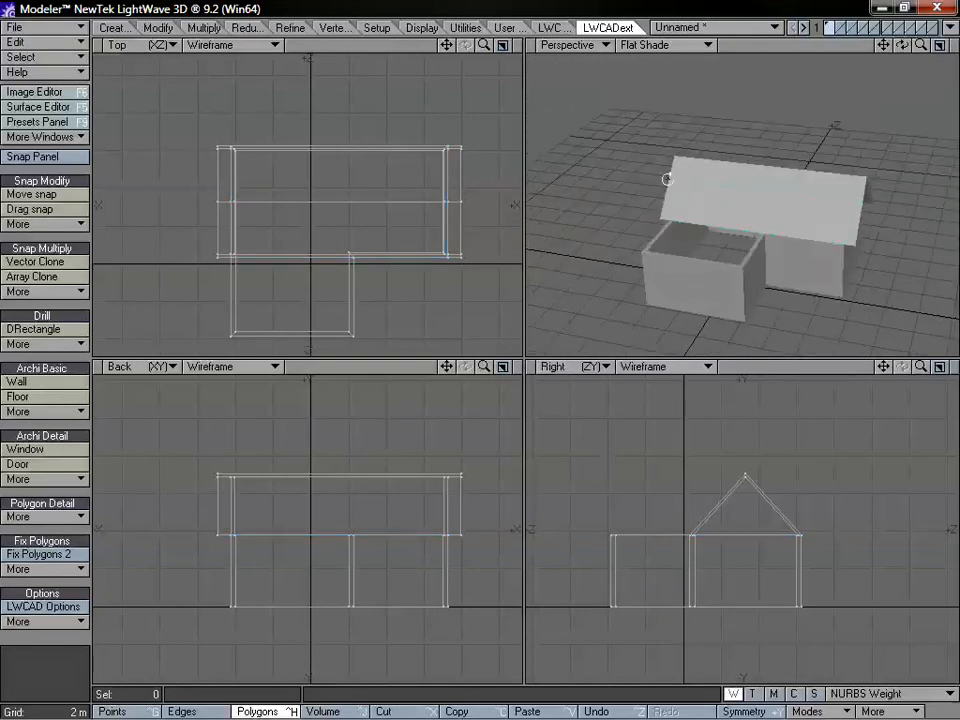
left_click_drag(666, 180, 736, 221, "alt")
Step: Create a second roof over the projecting wing, snapped to its outer corners and extending under the main roof, and raise its base to the wall tops
left_click(40, 411)
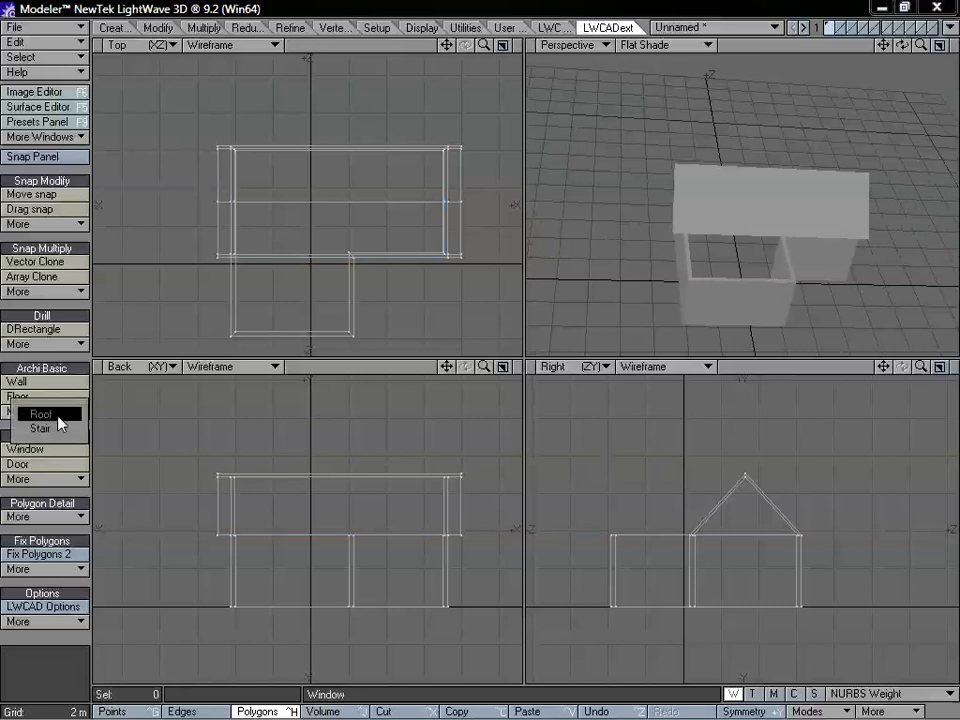
left_click(55, 414)
left_click(231, 337)
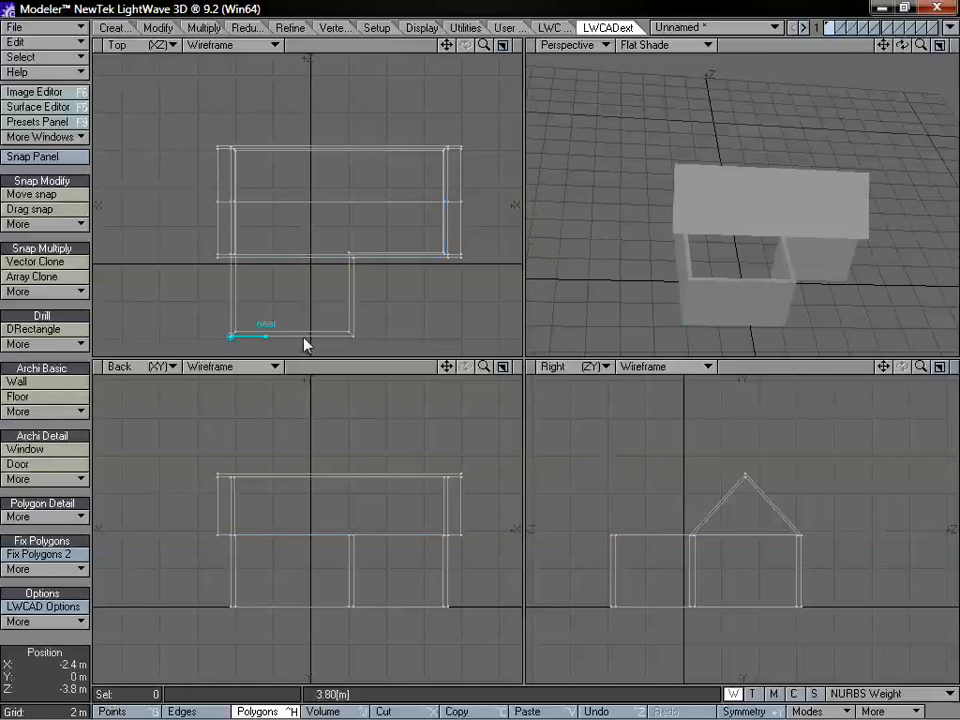
left_click(356, 338)
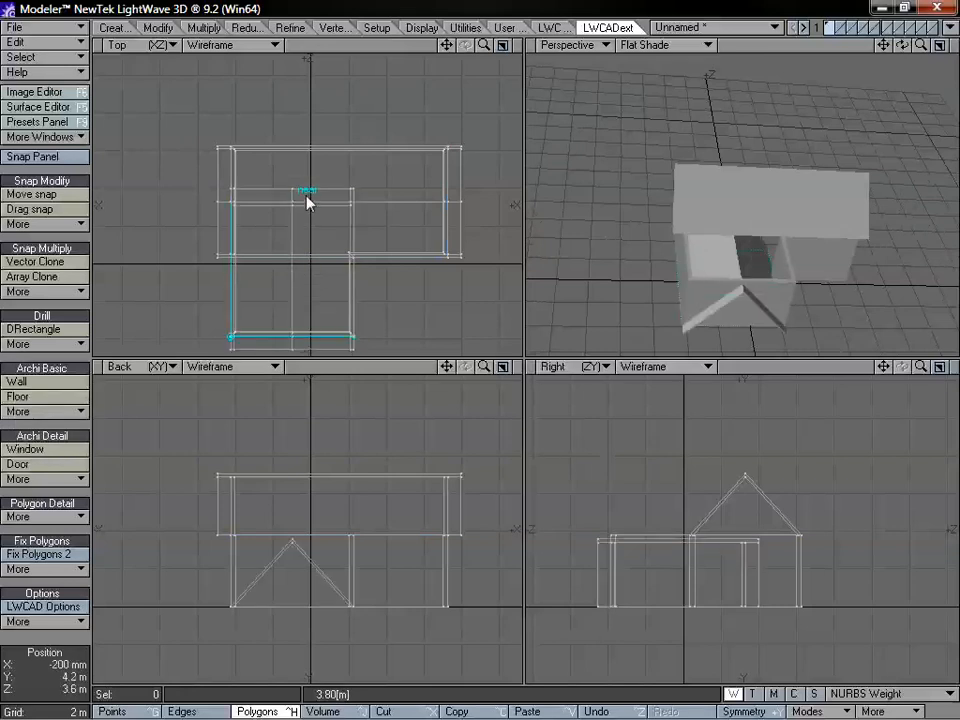
left_click(310, 188)
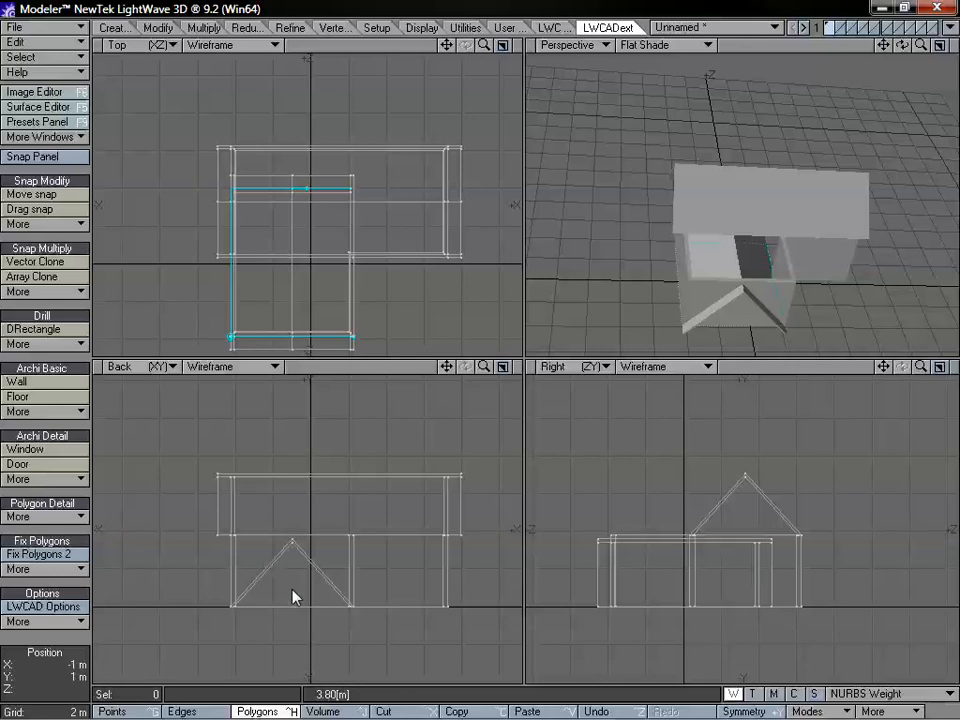
left_click_drag(297, 591, 297, 544)
left_click_drag(710, 270, 752, 270, "alt")
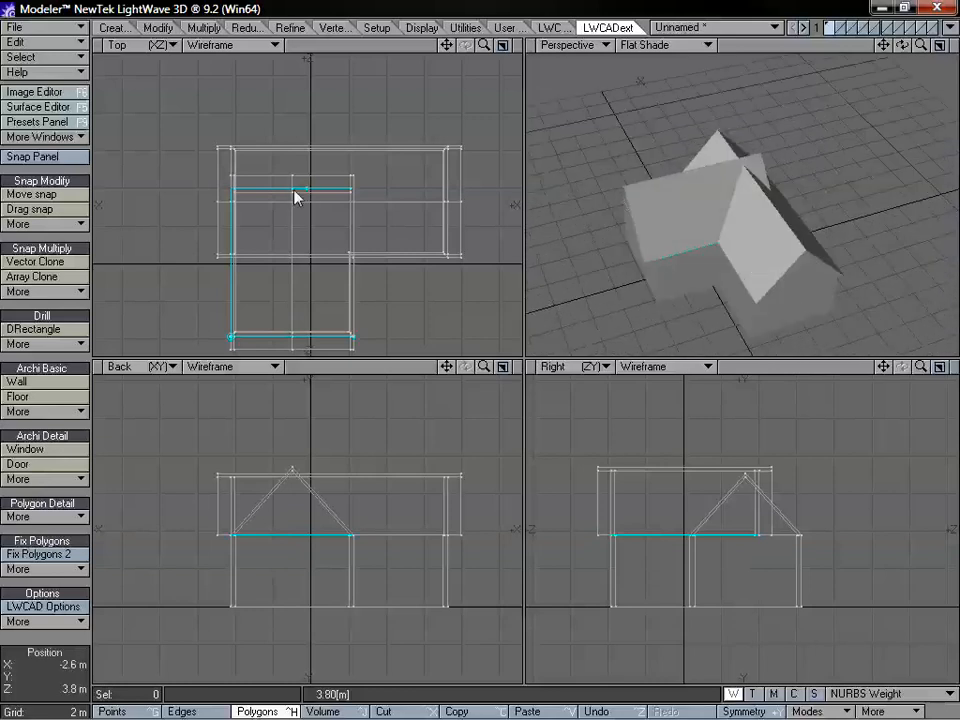
Step: Shorten the second roof so its inner end stops at the main roof's ridge, and inspect how the two roofs meet
left_click_drag(307, 194, 308, 222)
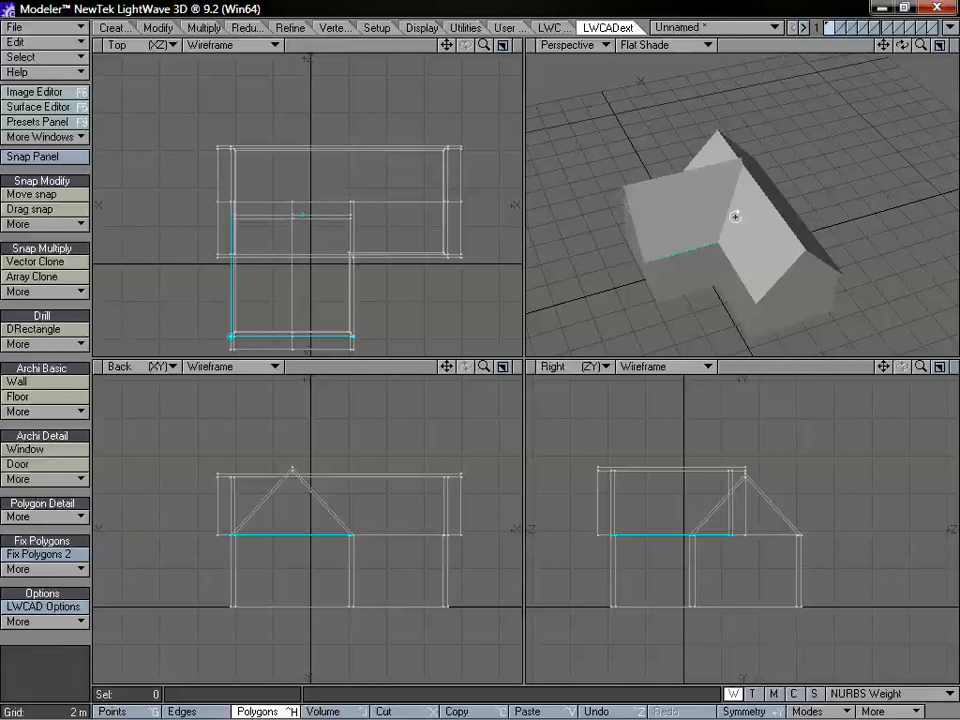
left_click_drag(735, 214, 735, 149, "alt")
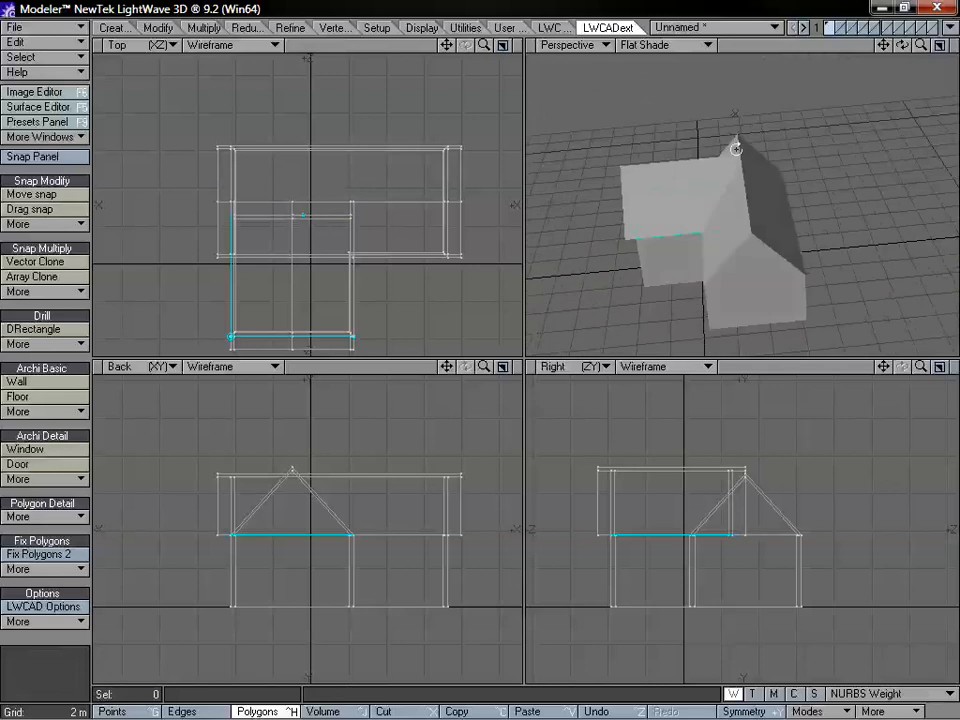
left_click_drag(760, 221, 797, 208, "alt")
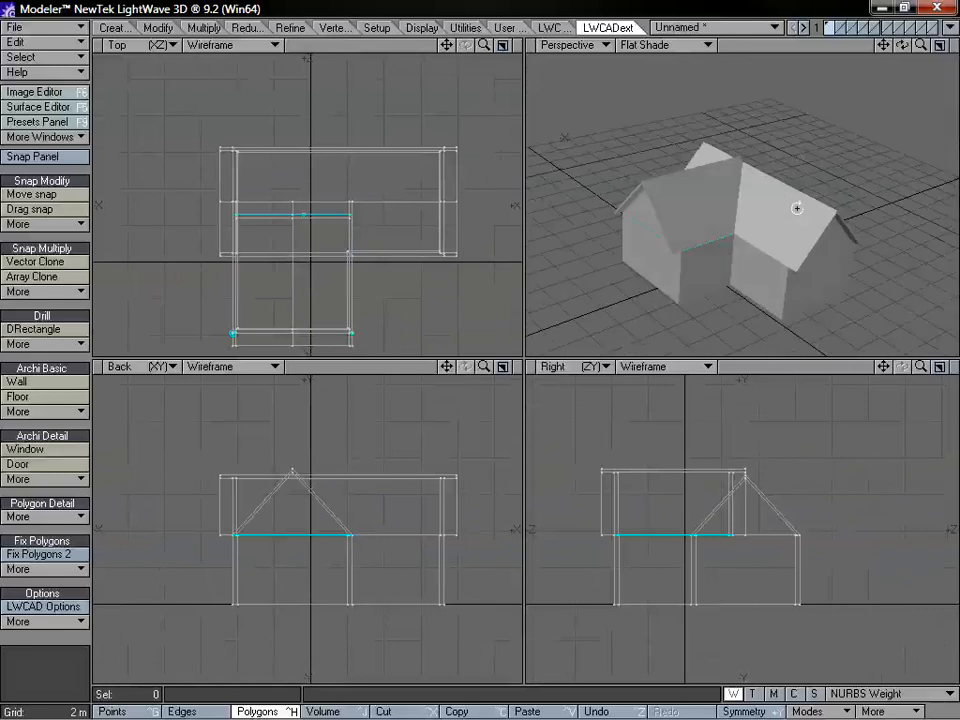
left_click_drag(731, 242, 760, 248, "alt")
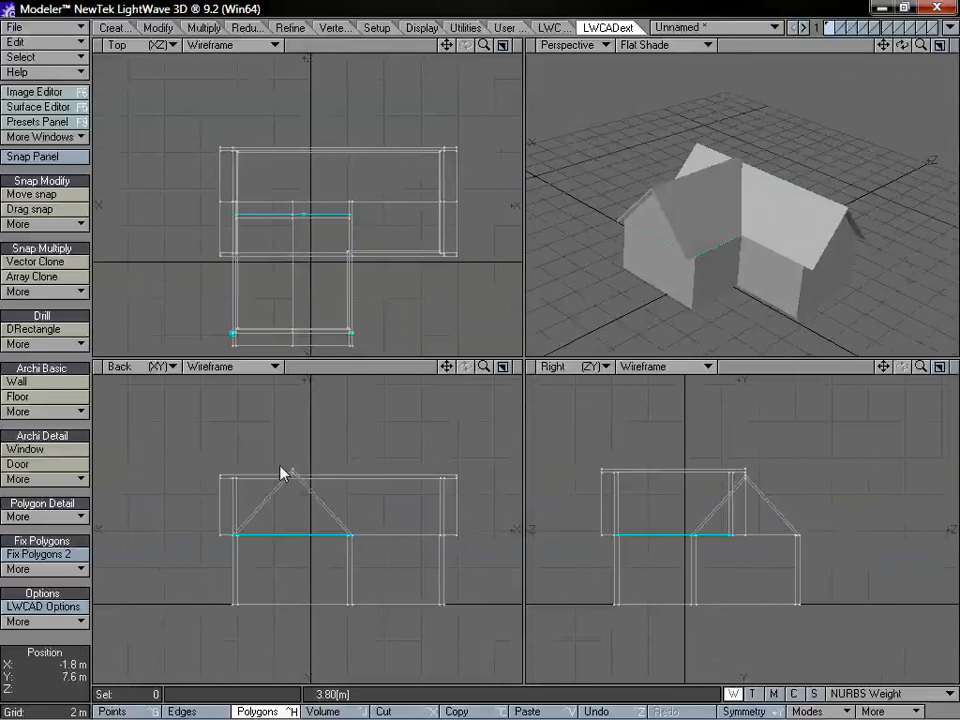
Step: Lower the second roof's top slope to 45.0° and close its numeric settings
key("n")
left_click_drag(461, 151, 471, 153)
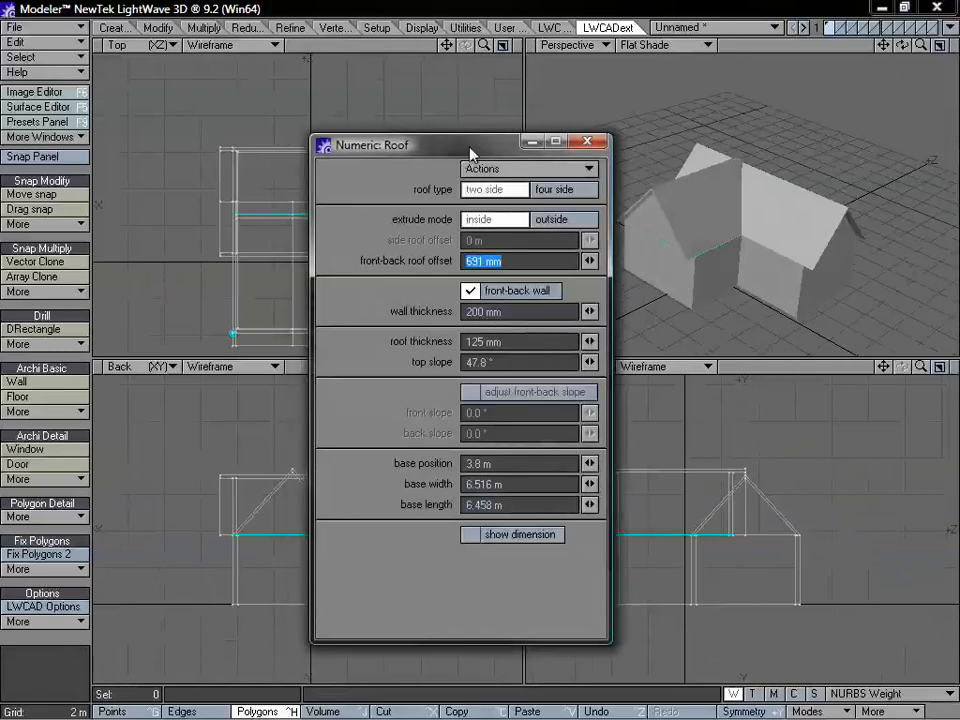
left_click_drag(589, 362, 562, 362)
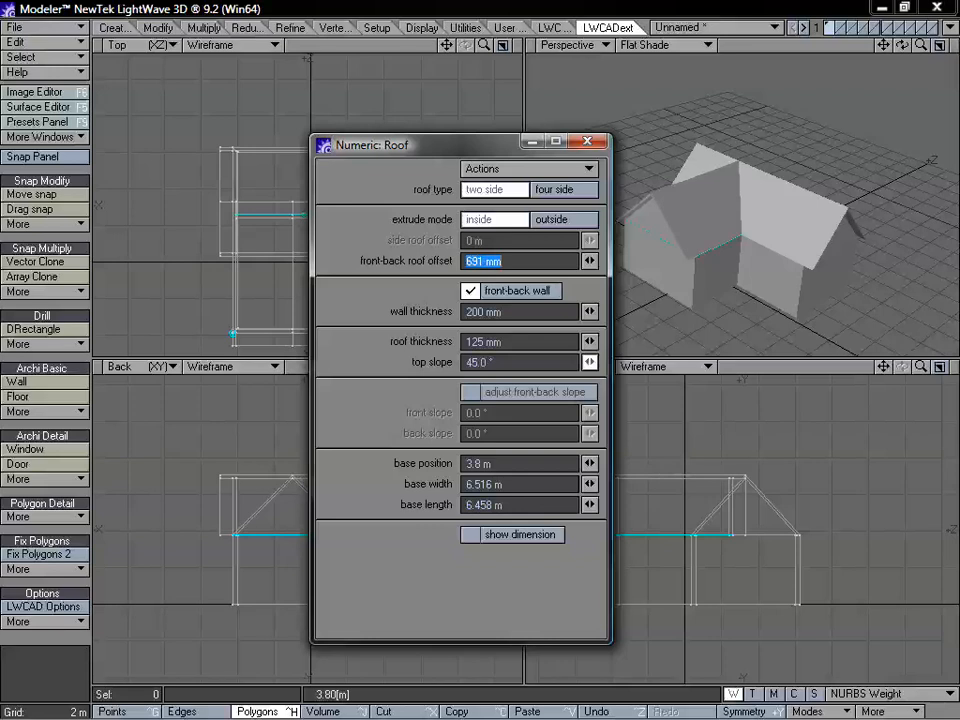
left_click(594, 137)
Step: Inspect the house from several angles and distances, examining how the two gable roofs meet
left_click_drag(750, 225, 788, 223, "alt")
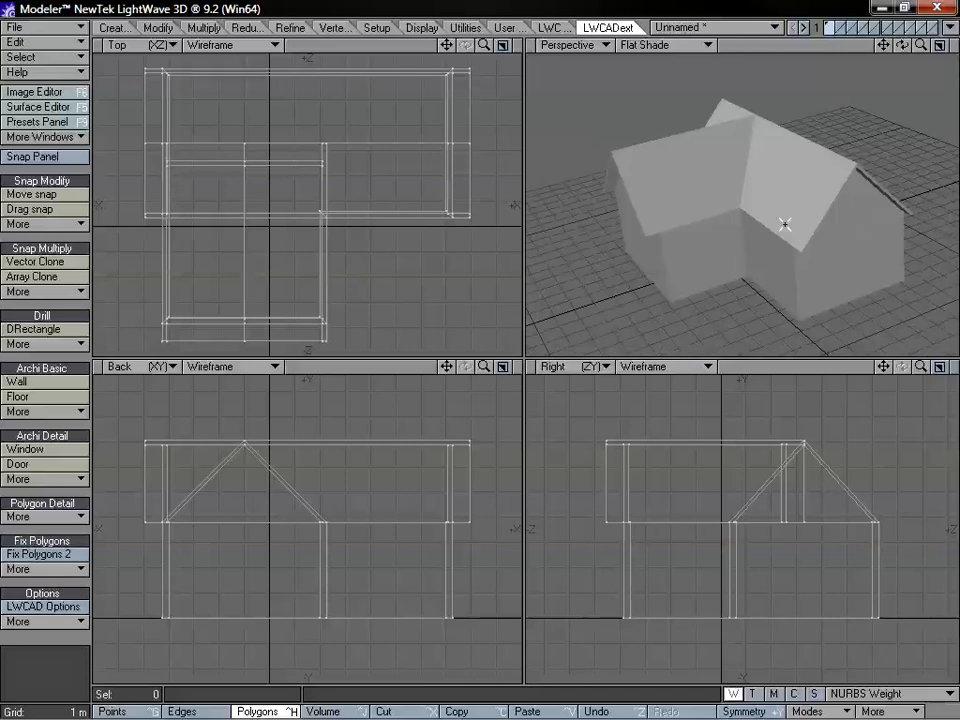
mouse_move(784, 222)
left_mouse_down("alt")
mouse_move(803, 238)
mouse_move(788, 219)
left_mouse_up("alt")
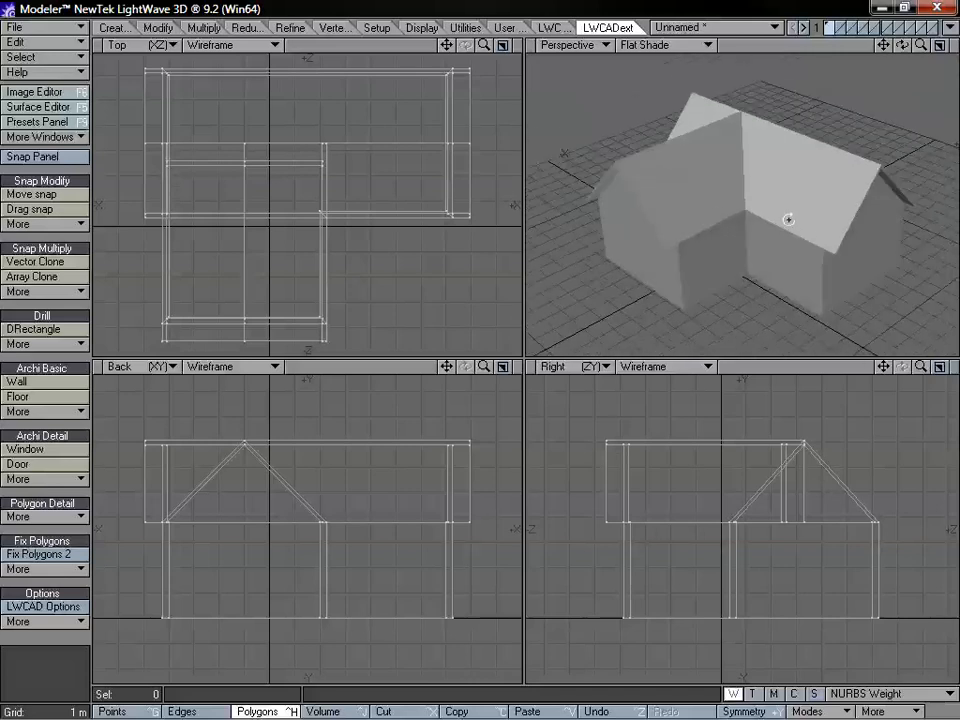
left_click_drag(720, 165, 691, 161, "alt")
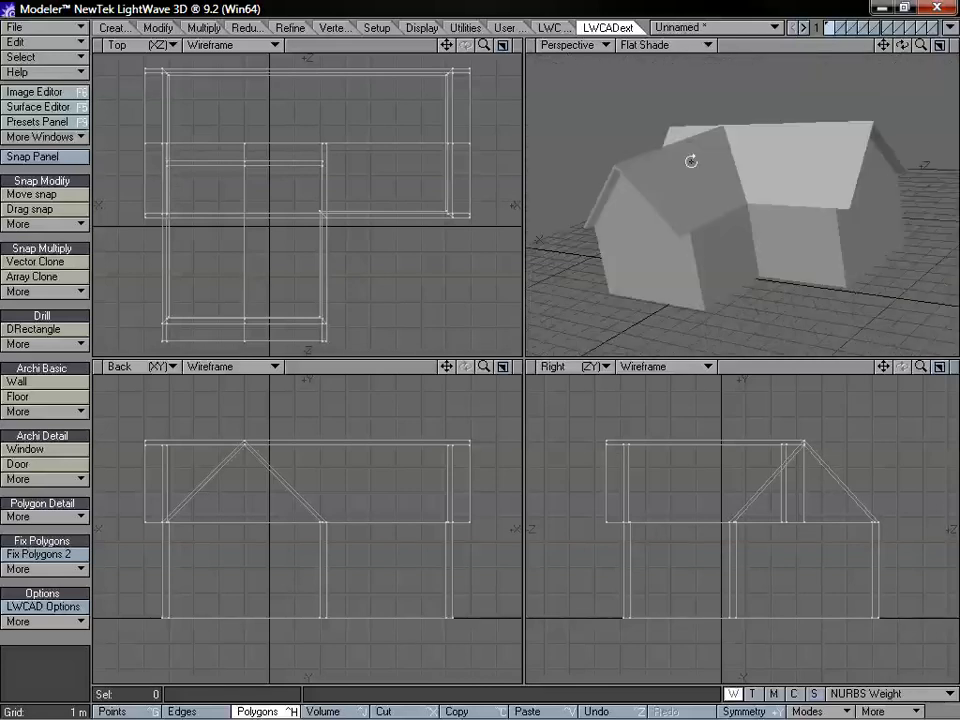
left_click_drag(921, 45, 915, 45)
left_click_drag(754, 165, 796, 220, "alt")
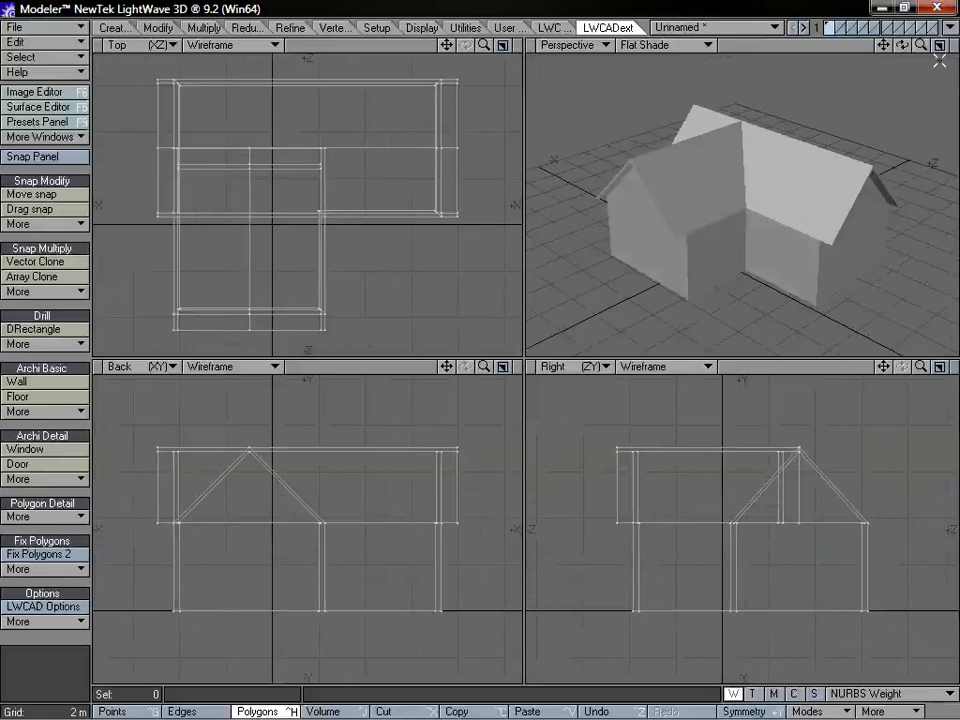
left_click_drag(921, 45, 938, 45)
left_click_drag(838, 165, 810, 196, "alt")
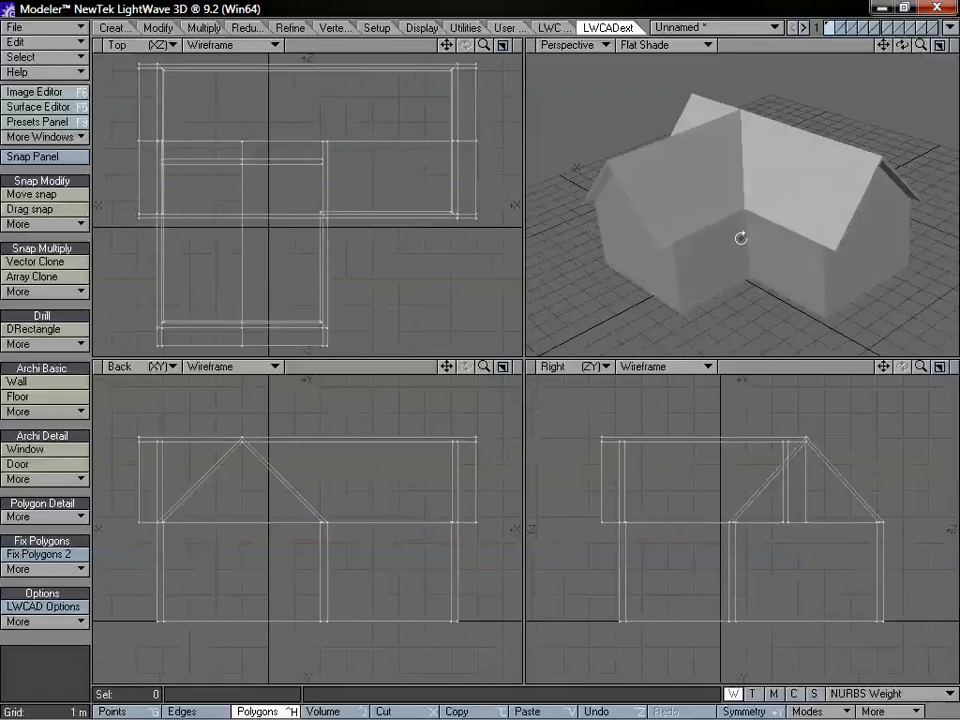
left_click_drag(740, 238, 703, 238, "alt")
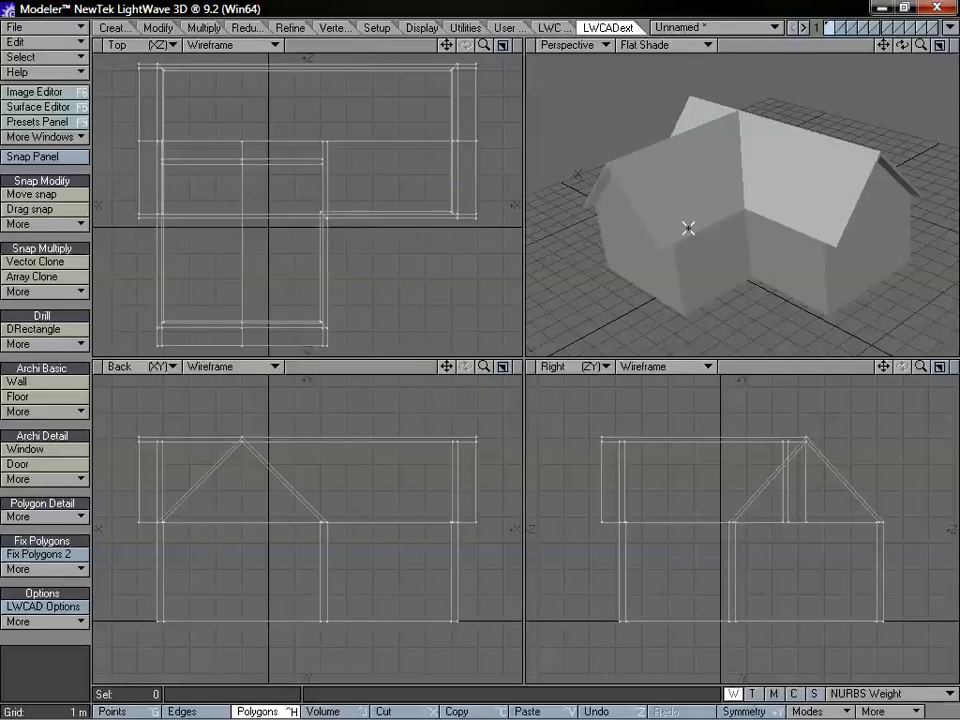
left_click_drag(713, 214, 763, 221, "alt")
Step: Switch to the empty second layer and draw a 2.5 m wide base line for a stair with the Stair tool
left_click(838, 26)
left_click(831, 32)
left_click(881, 22)
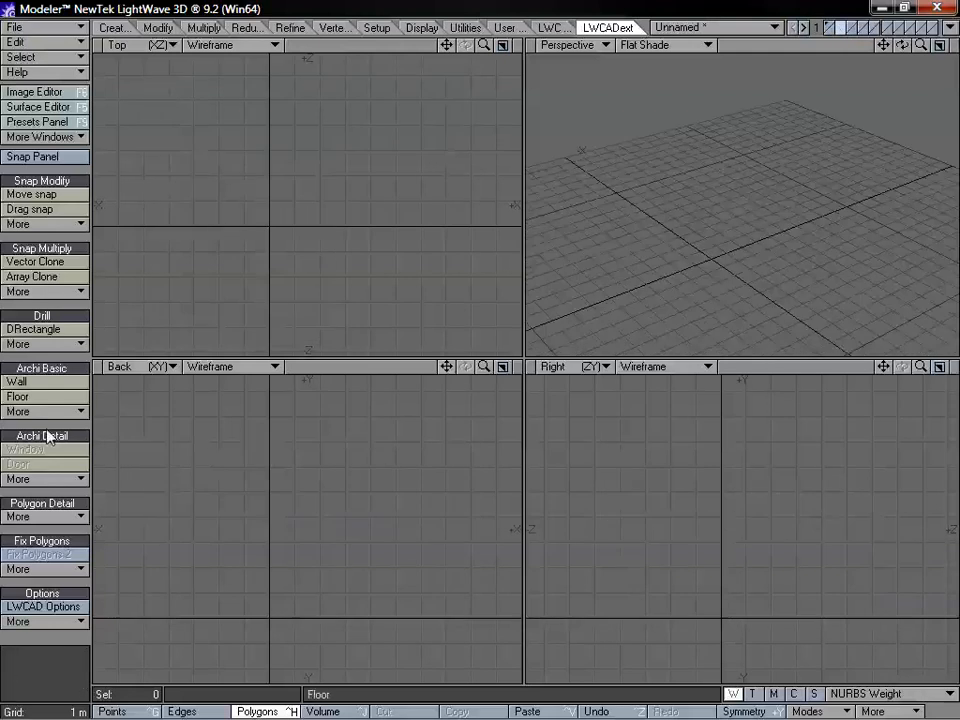
left_click(67, 411)
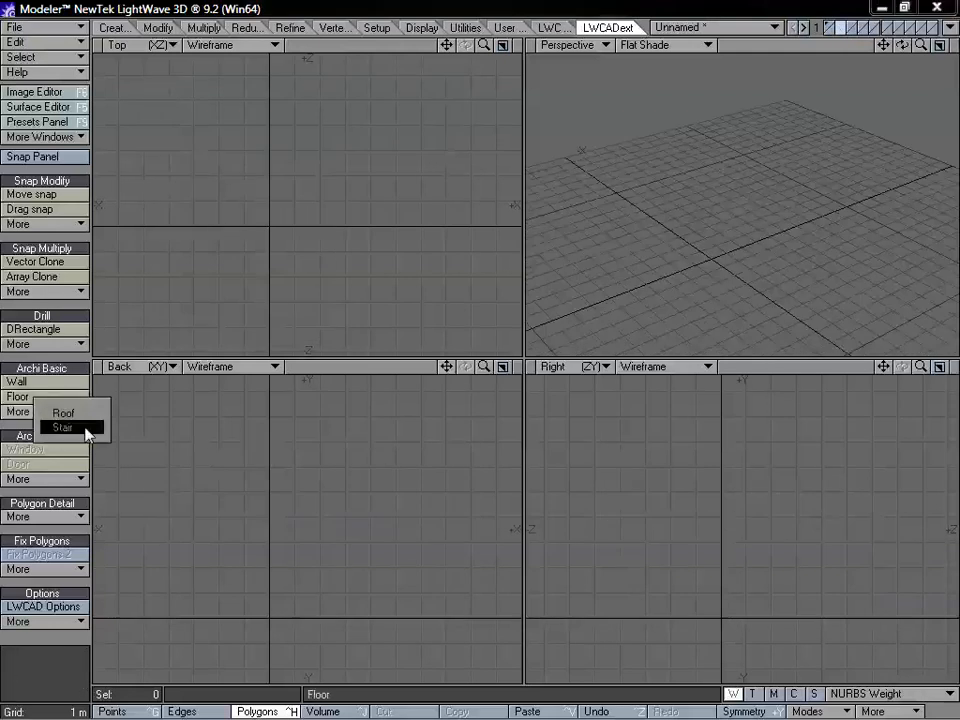
left_click(86, 430)
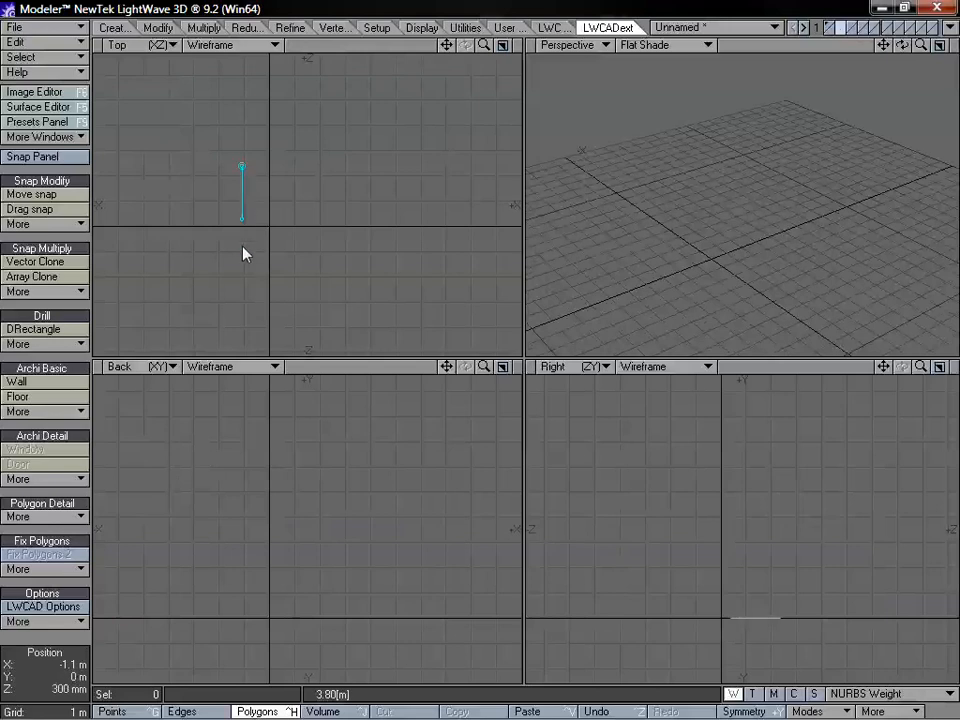
mouse_move(243, 254)
left_mouse_down()
mouse_move(242, 270)
mouse_move(243, 230)
left_mouse_up()
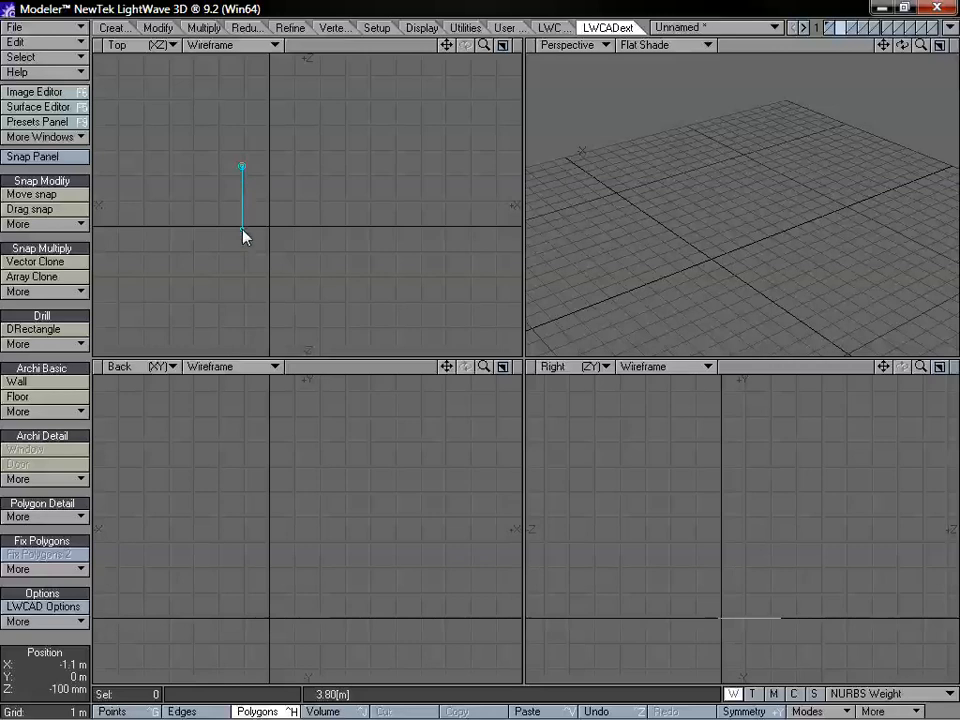
Step: Pull the stair out from its base line to a length of 7 m and open its numeric settings
mouse_move(447, 45)
left_mouse_down()
mouse_move(456, 82)
mouse_move(444, 45)
left_mouse_up()
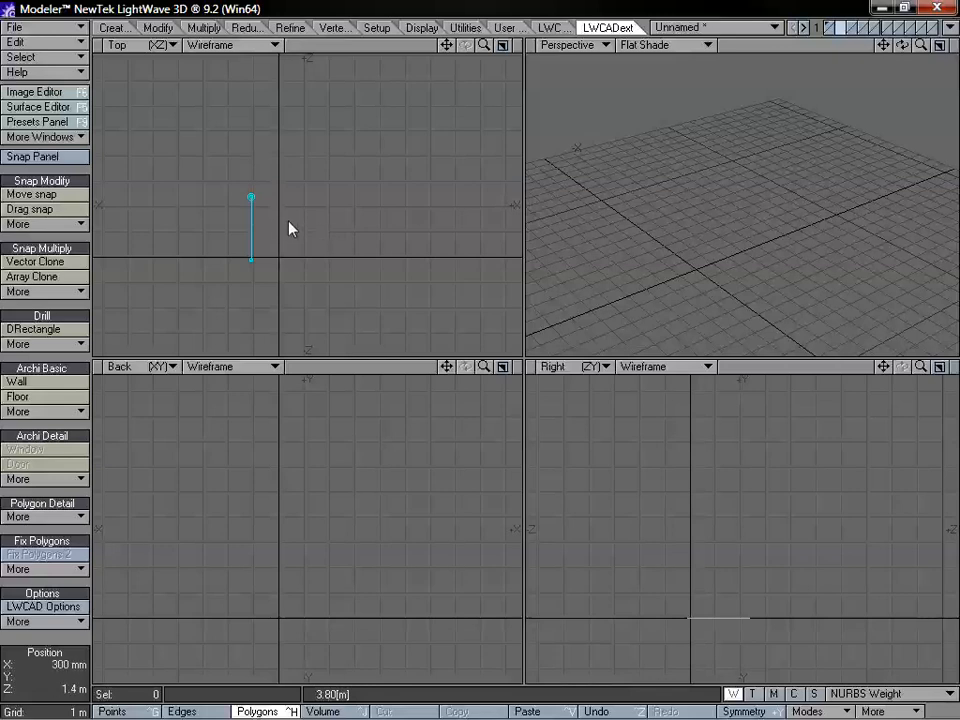
left_click_drag(289, 228, 537, 240)
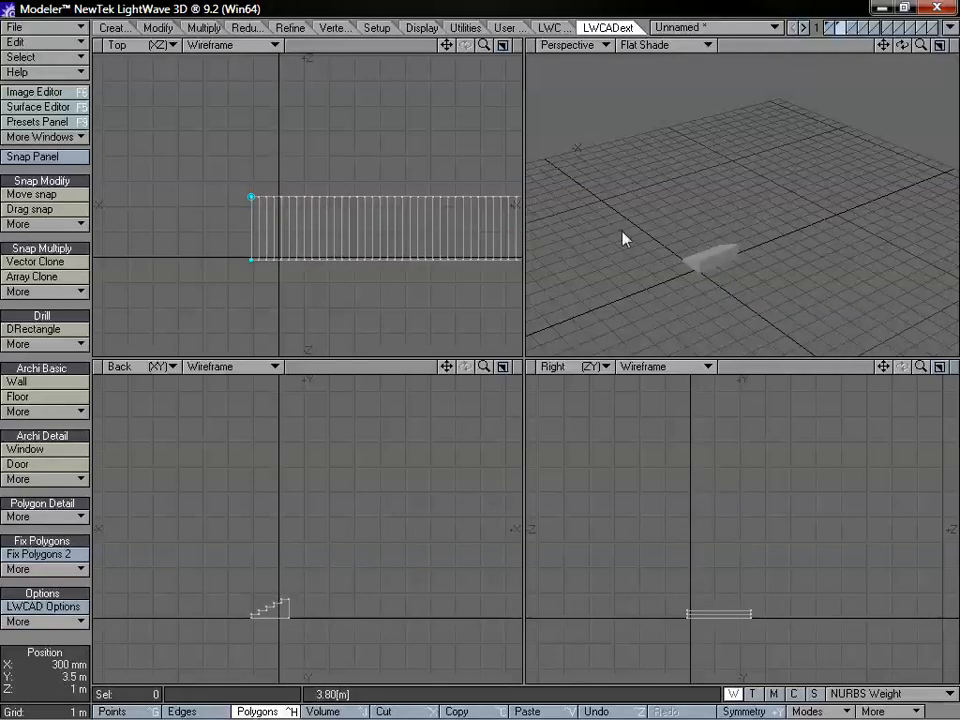
left_click_drag(622, 238, 430, 222)
left_click_drag(632, 216, 776, 244, "alt")
key("a")
key("n")
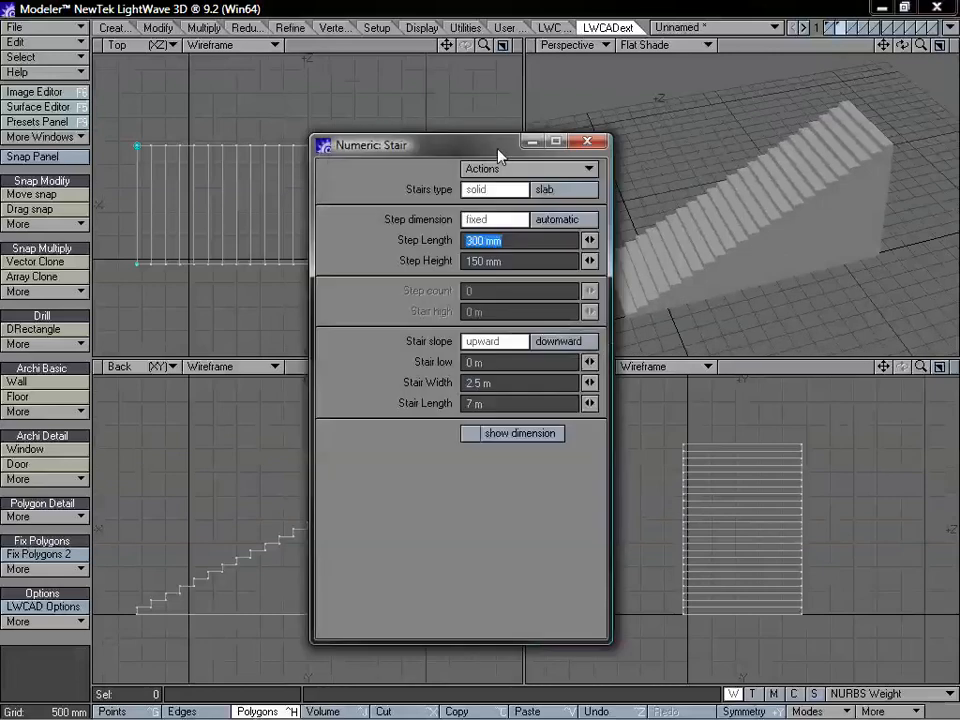
left_click_drag(499, 154, 513, 182)
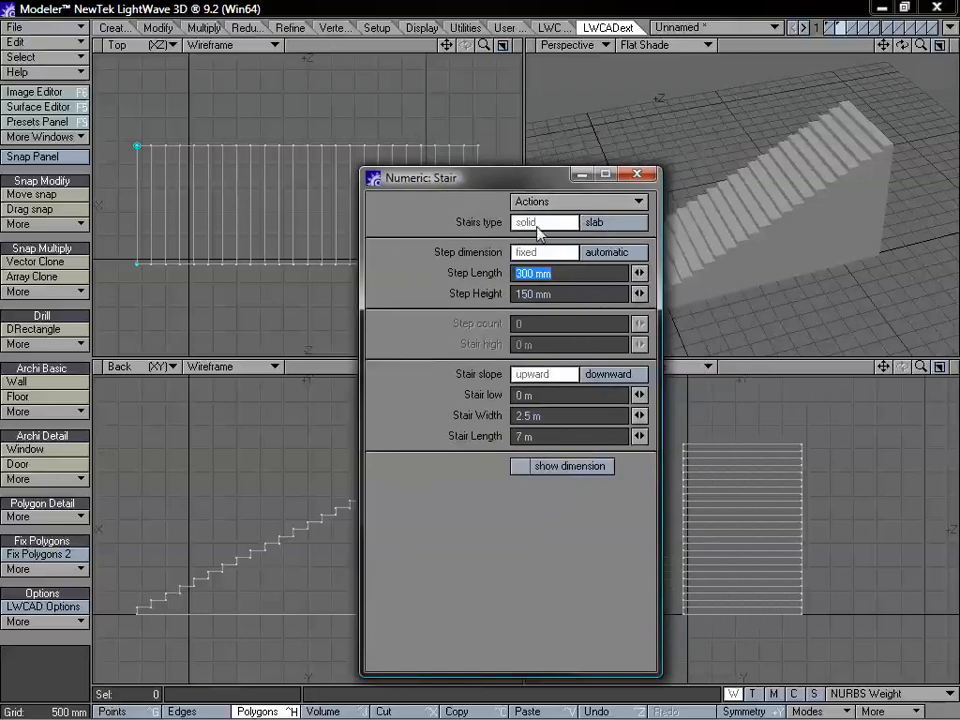
Step: Compare the slab and solid stair types from different angles and return the stair to solid
left_click(600, 228)
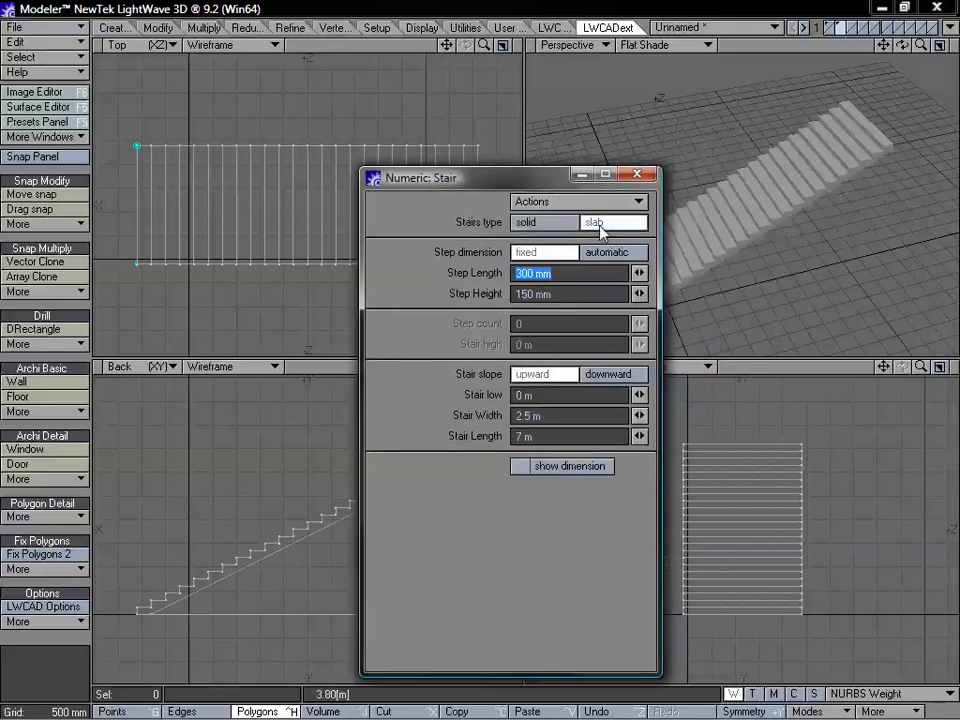
left_click_drag(765, 180, 830, 226, "alt")
left_click(565, 228)
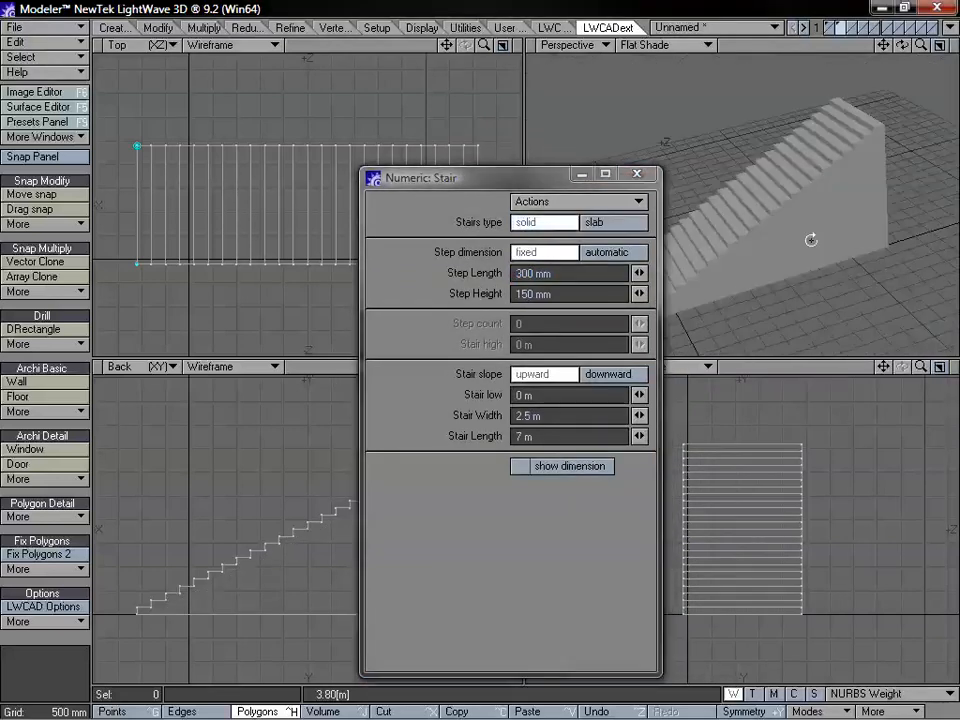
left_click(600, 224)
left_click_drag(746, 221, 672, 262, "alt")
left_click(545, 222)
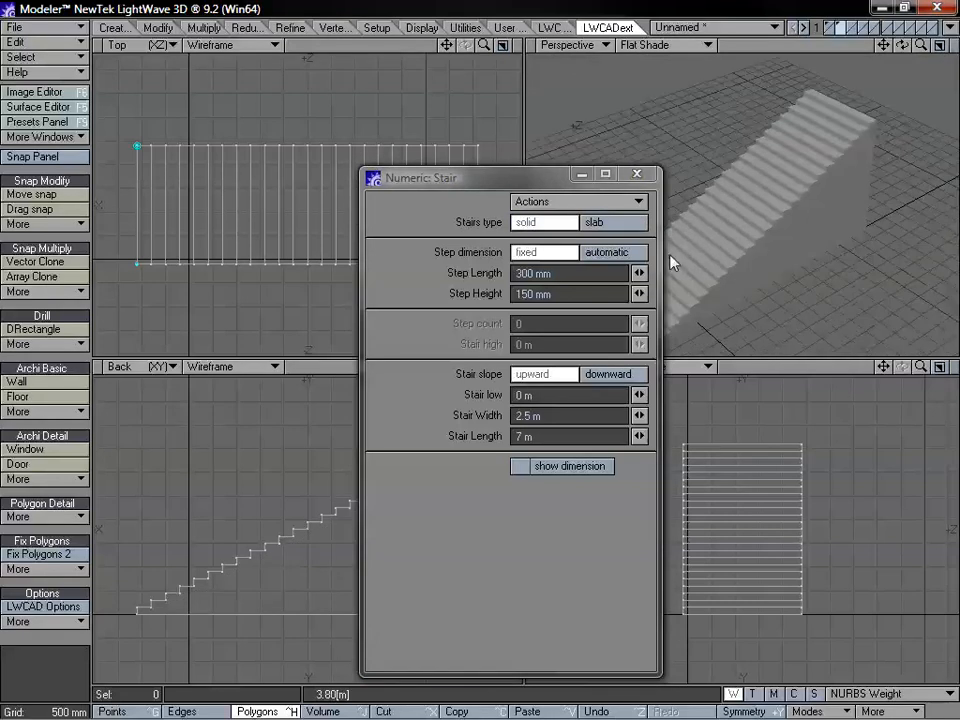
Step: Switch the stair's step dimension to automatic and set the step count to 16
left_click_drag(525, 179, 602, 157)
left_click(632, 234)
left_click(645, 228)
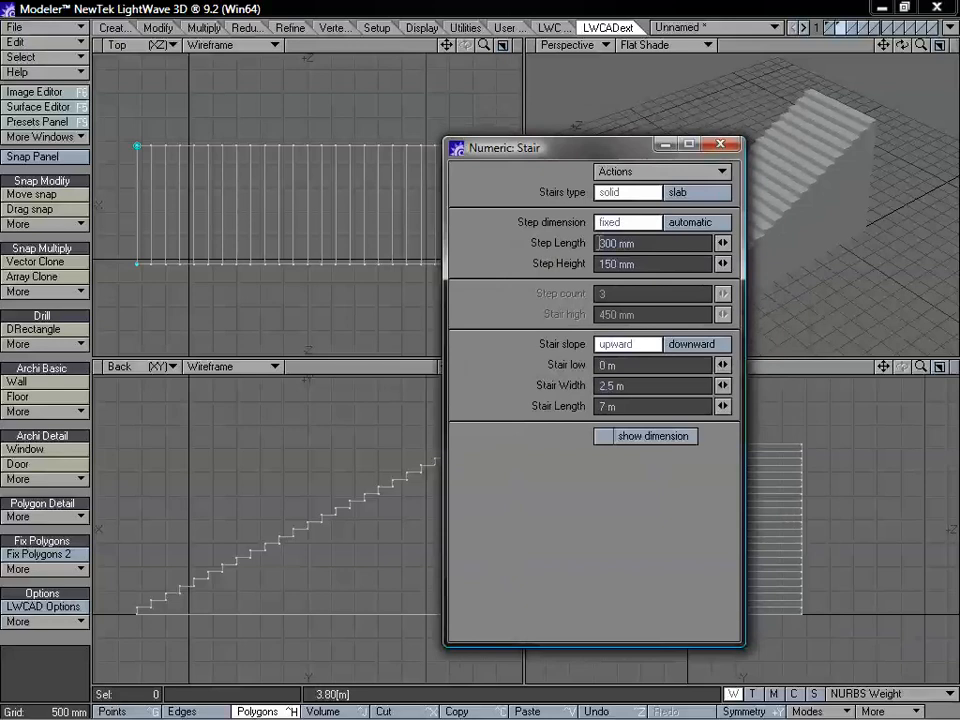
left_click(673, 226)
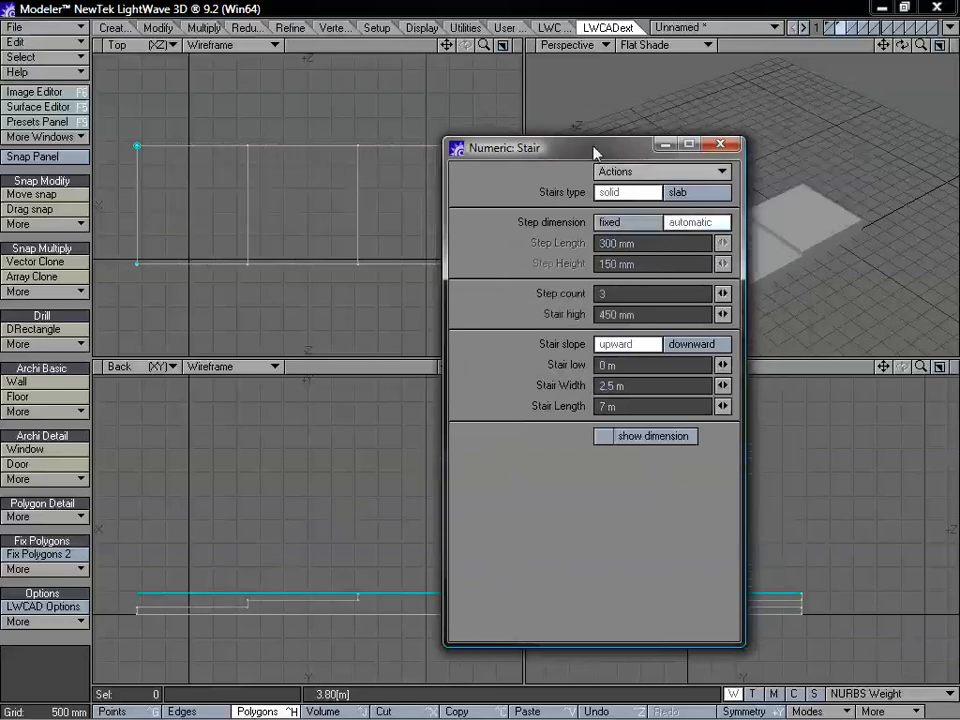
left_click_drag(478, 148, 475, 89)
left_click_drag(590, 93, 498, 57)
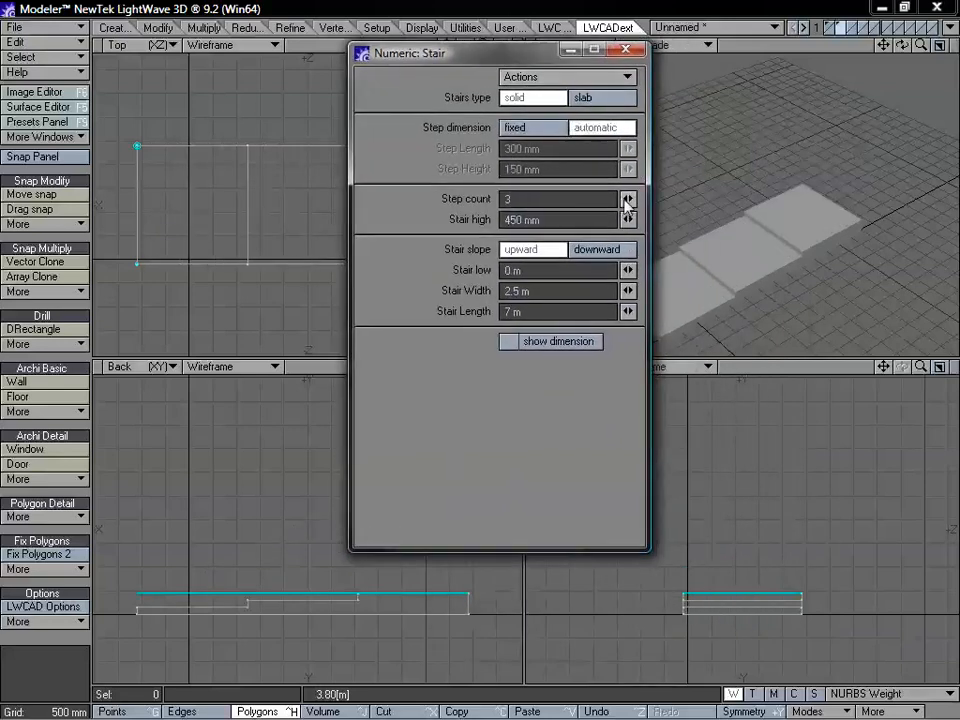
left_click_drag(627, 203, 667, 203)
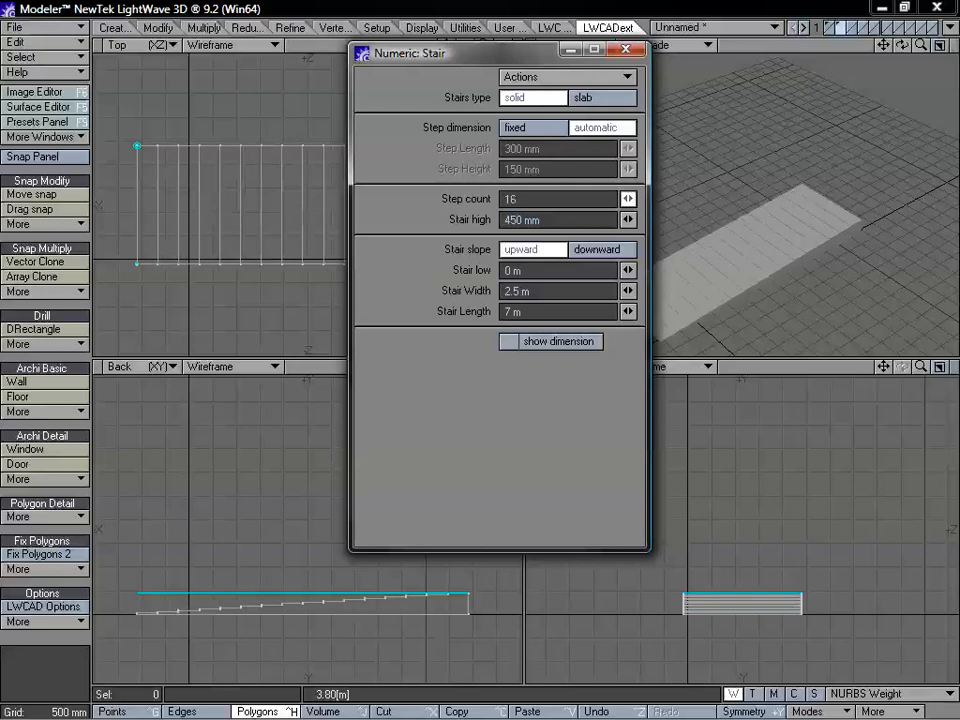
Step: Raise the stair's upper level to 3.65 m in the Back view and look at the steps in perspective
left_click_drag(248, 603, 257, 438)
left_click_drag(440, 52, 576, 139)
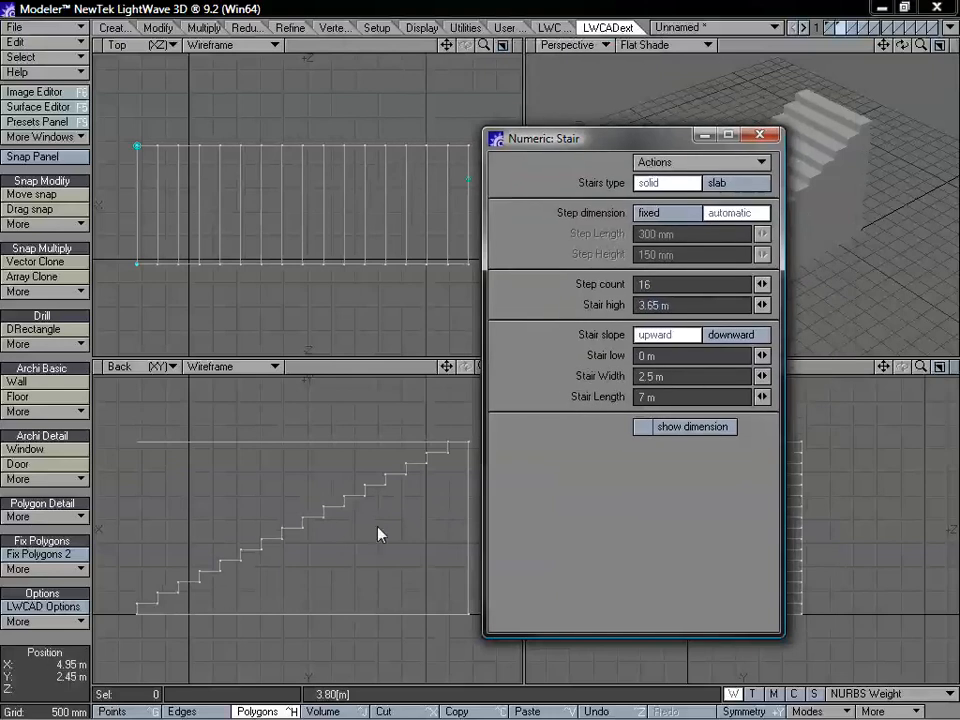
left_click_drag(862, 222, 938, 86, "alt")
left_click_drag(886, 48, 899, 56)
left_click_drag(627, 140, 466, 110)
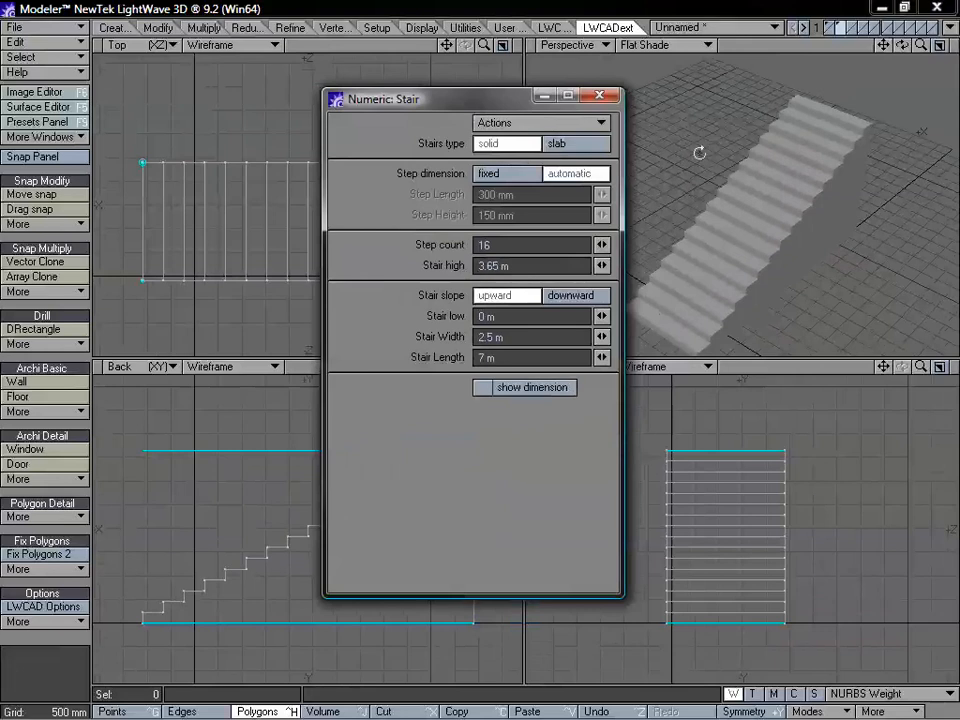
Step: Reduce the stair's step count to 12 and inspect the larger steps
left_click_drag(697, 150, 681, 199, "alt")
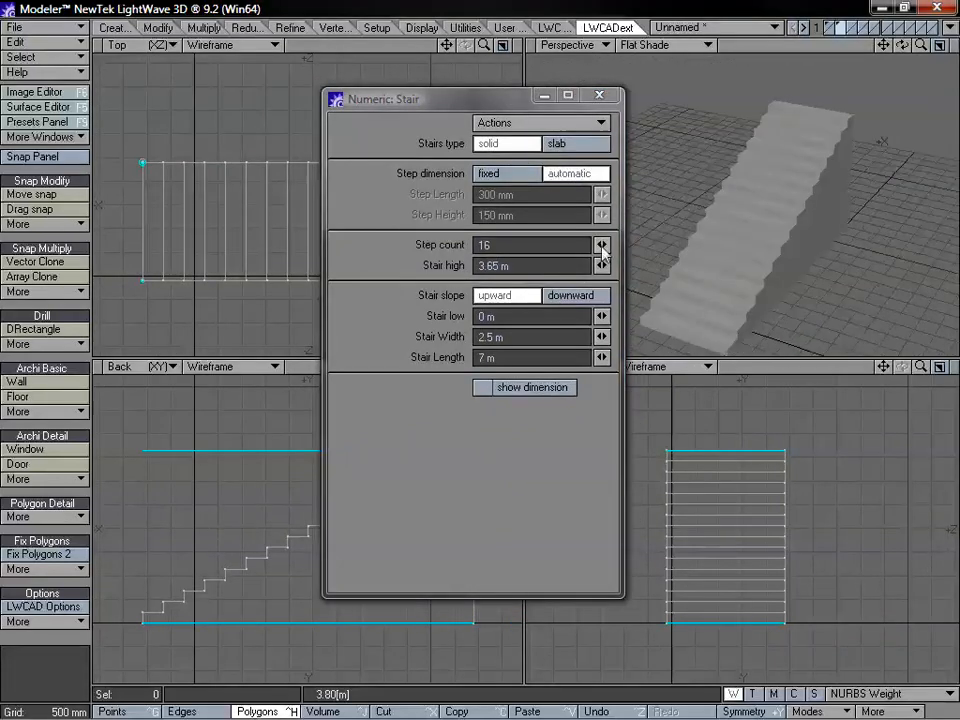
mouse_move(602, 247)
left_mouse_down()
mouse_move(578, 247)
mouse_move(608, 245)
left_mouse_up()
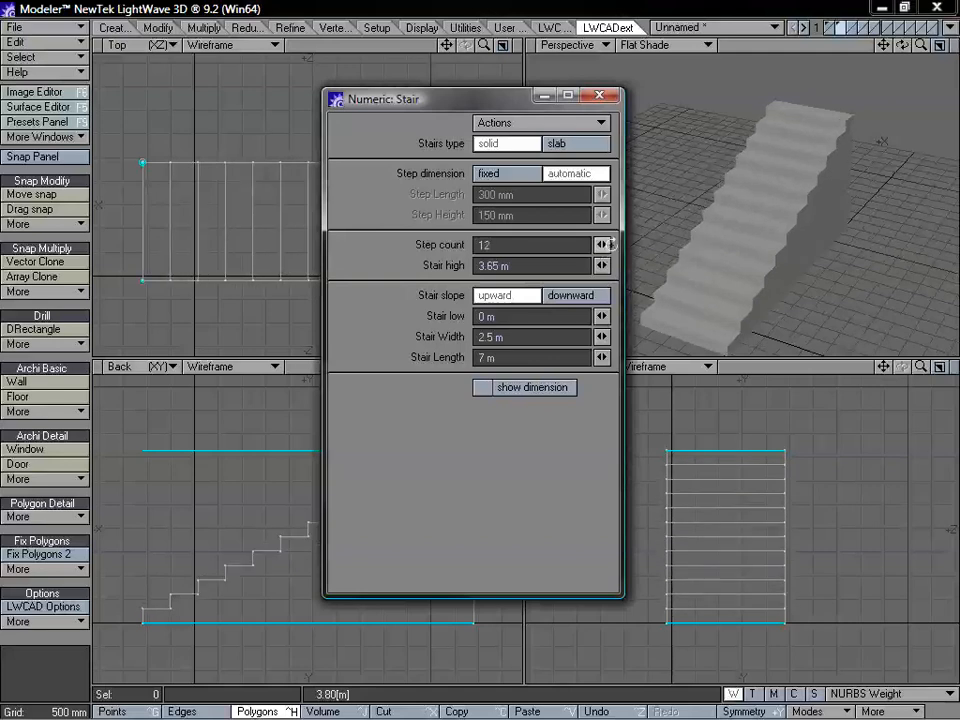
left_click_drag(784, 262, 829, 229, "alt")
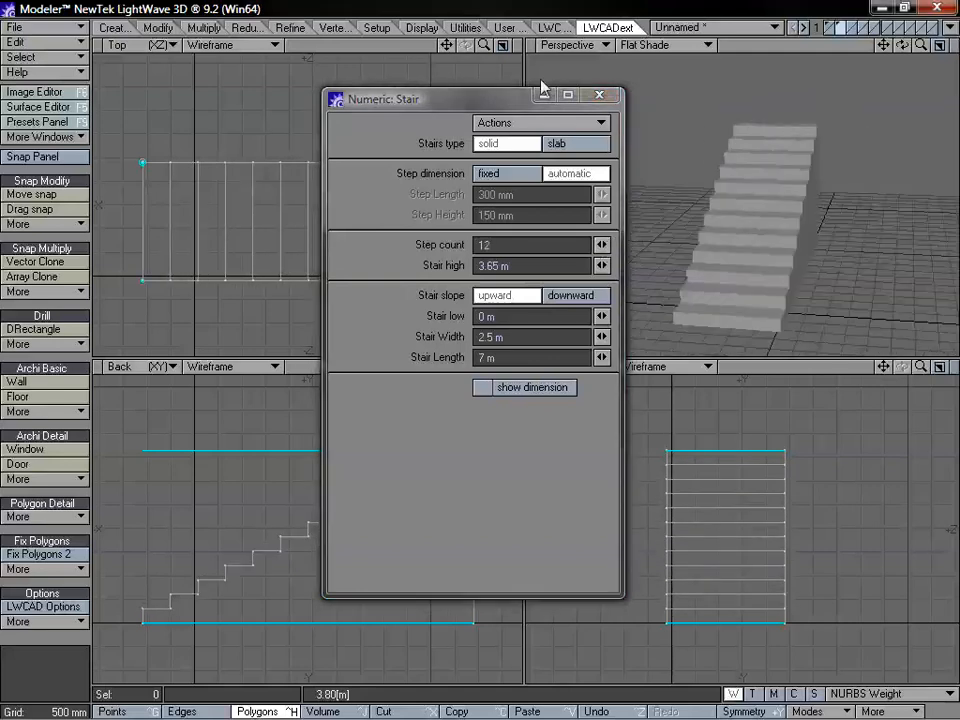
Step: Return the step dimension to fixed, and try the downward slope before restoring upward
left_click_drag(490, 91, 581, 105)
left_click(610, 172)
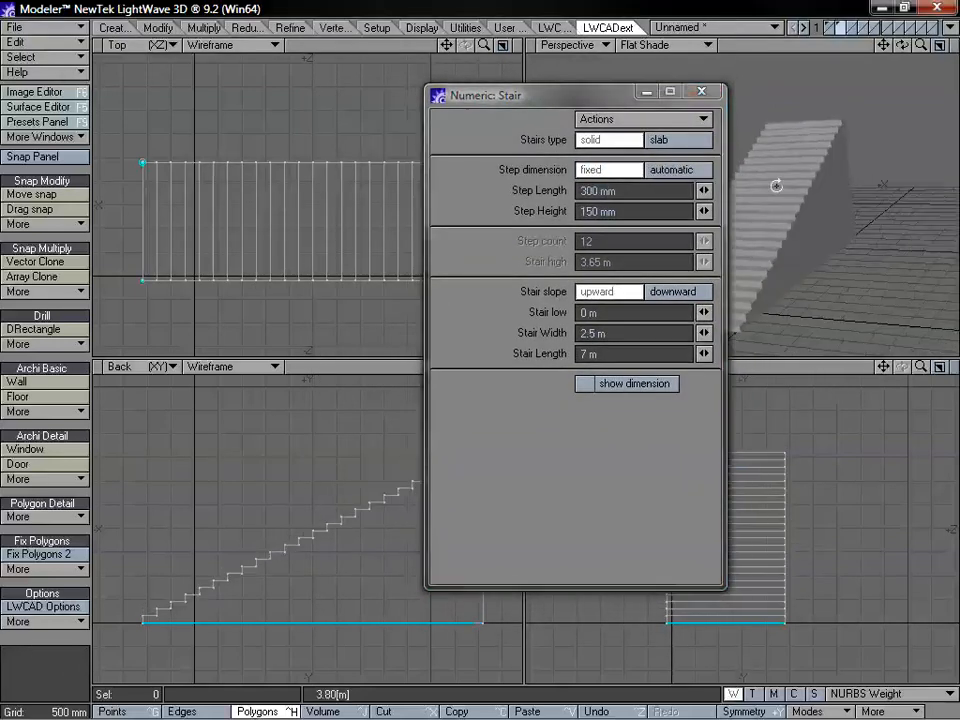
left_click_drag(567, 91, 458, 91)
left_click(574, 287)
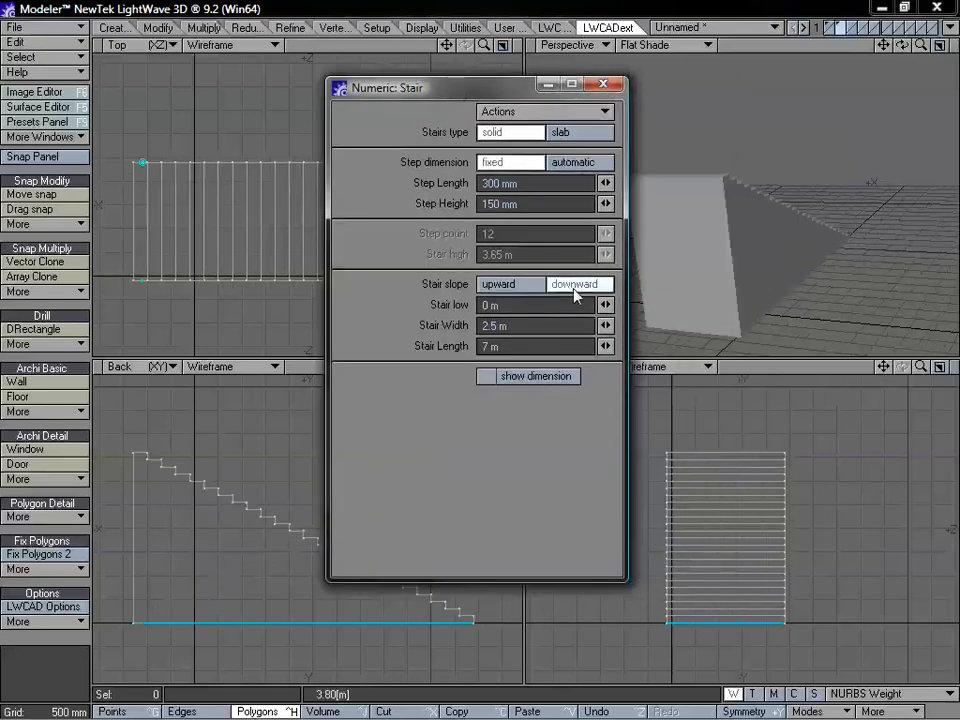
left_click(510, 285)
Step: Turn on the stair's dimension display, raise its low level to 20 mm, and reduce its width to 878 mm
left_click(538, 376)
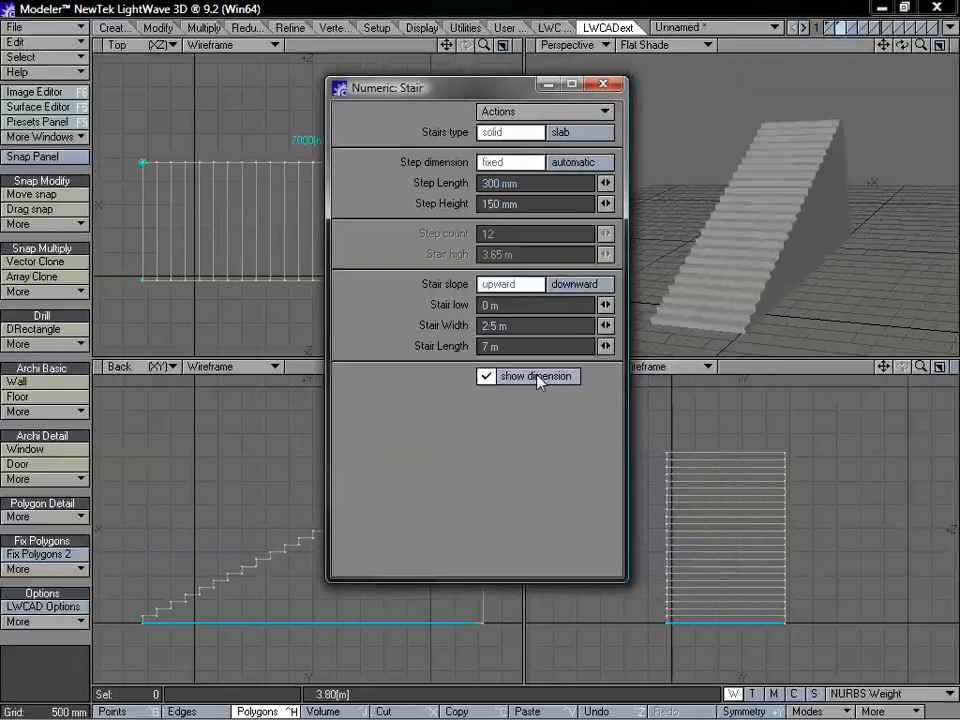
left_click_drag(475, 93, 449, 44)
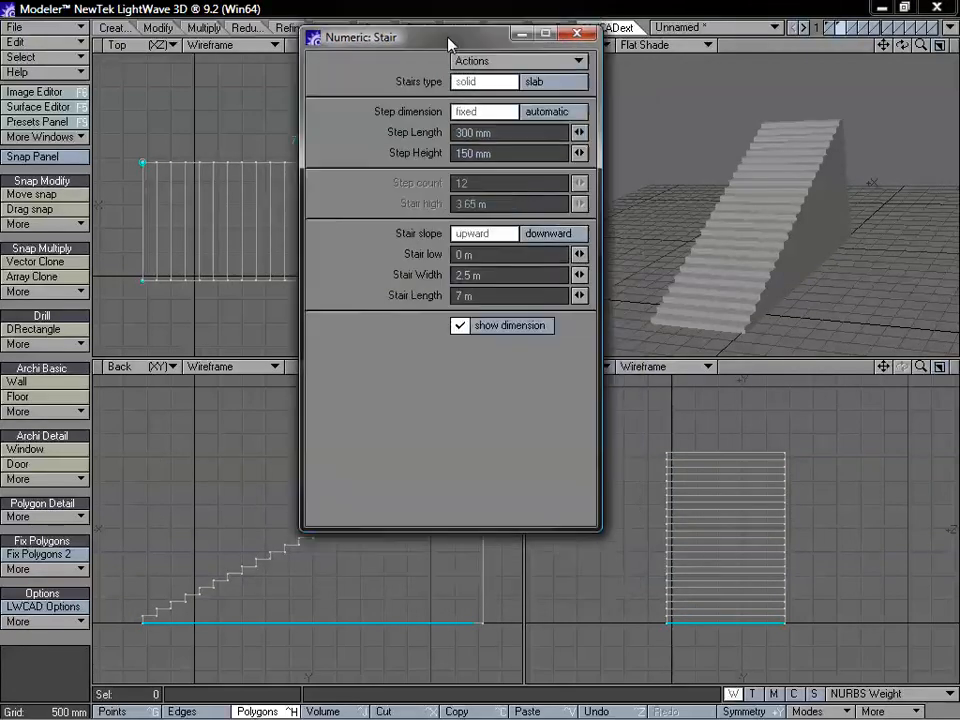
left_click_drag(579, 254, 505, 274)
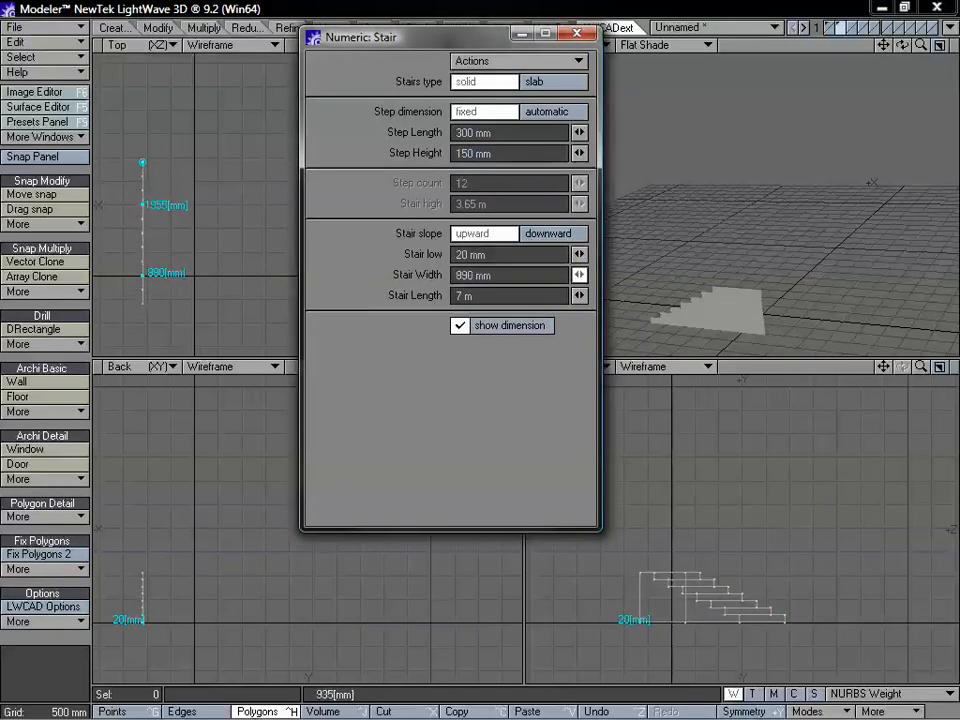
left_click(579, 295)
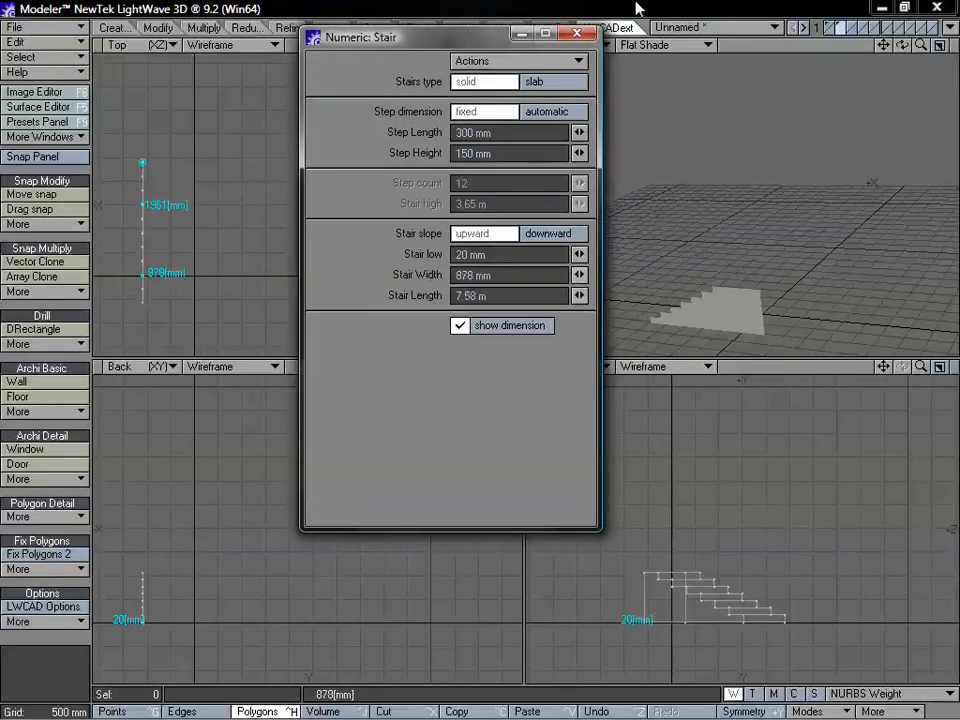
Step: Close the stair's numeric settings and reshape it in the Top view to about 5.45 m long and 3.05 m wide
left_click(591, 37)
left_click_drag(157, 207, 401, 158)
left_click_drag(148, 212, 143, 315)
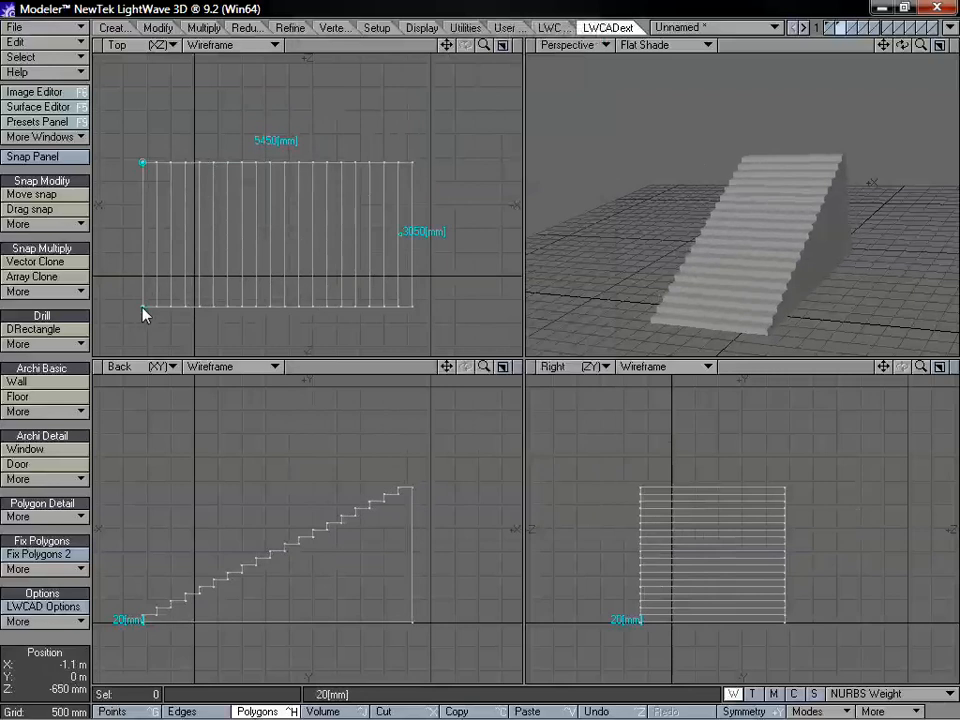
Step: Check the reshaped stair in the Perspective view and finish the Stair tool, keeping the stair as geometry
left_click_drag(775, 200, 803, 215, "alt")
key("a")
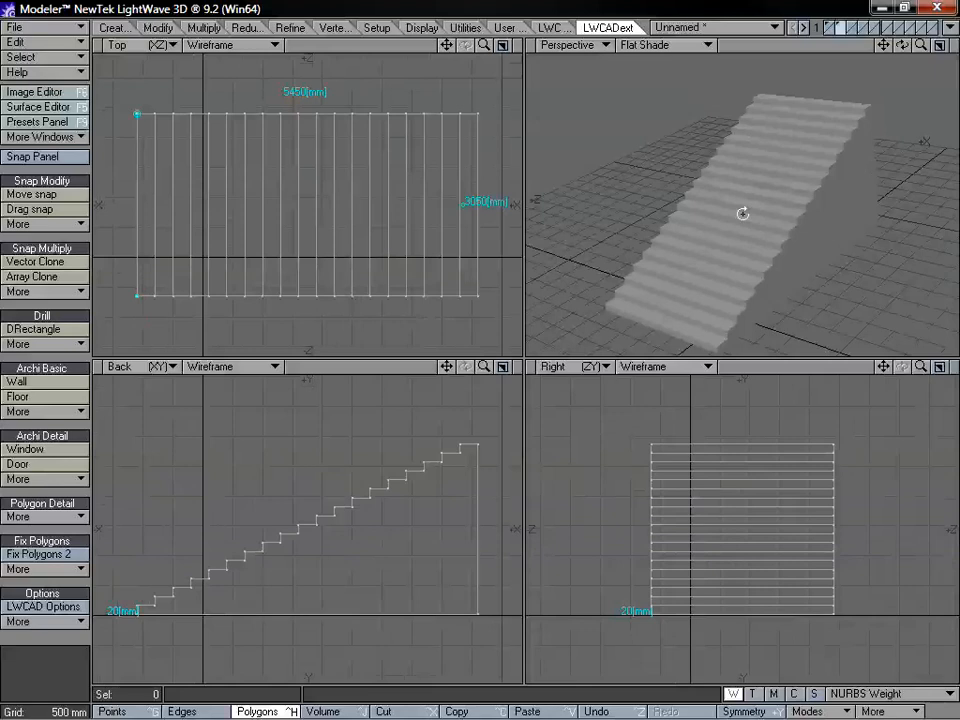
left_click_drag(741, 212, 761, 196, "alt")
left_click_drag(921, 45, 885, 32)
key("space")
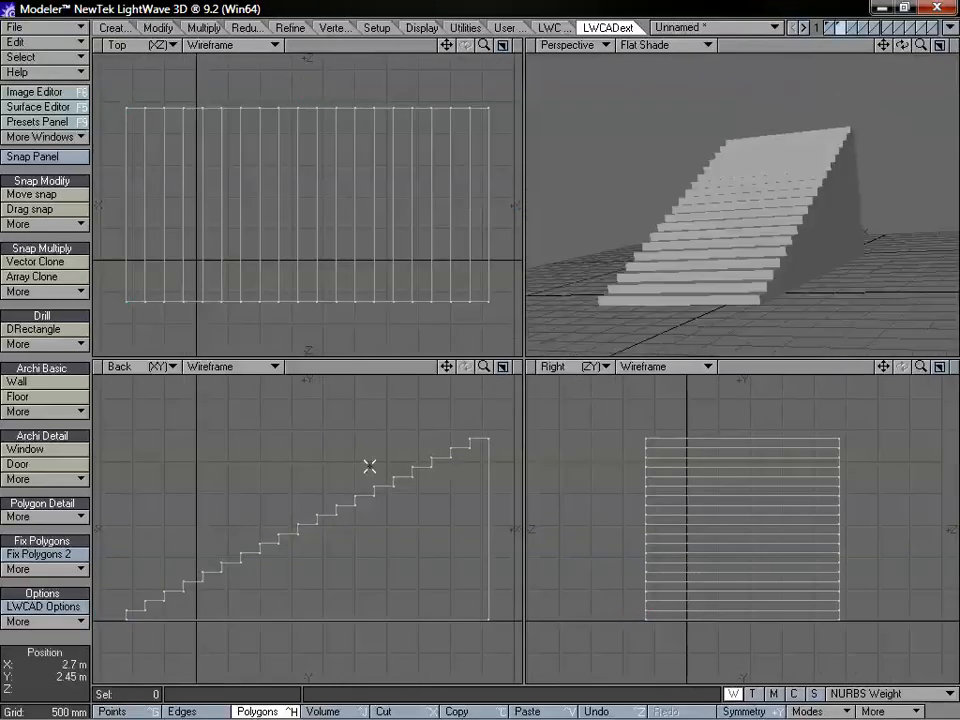
Step: Examine the tread and riser polygons of a single step up close in the Back view, clearing their selection
left_click_drag(483, 370, 414, 420)
mouse_move(293, 502)
left_mouse_down()
mouse_move(293, 482)
mouse_move(216, 514)
left_mouse_up()
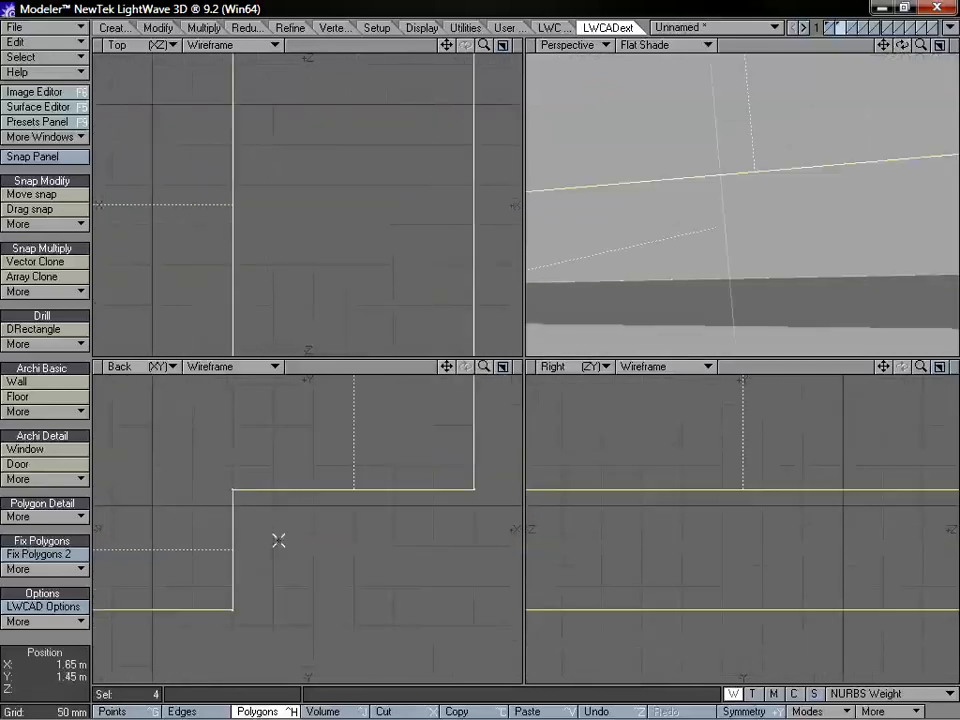
left_click(81, 639)
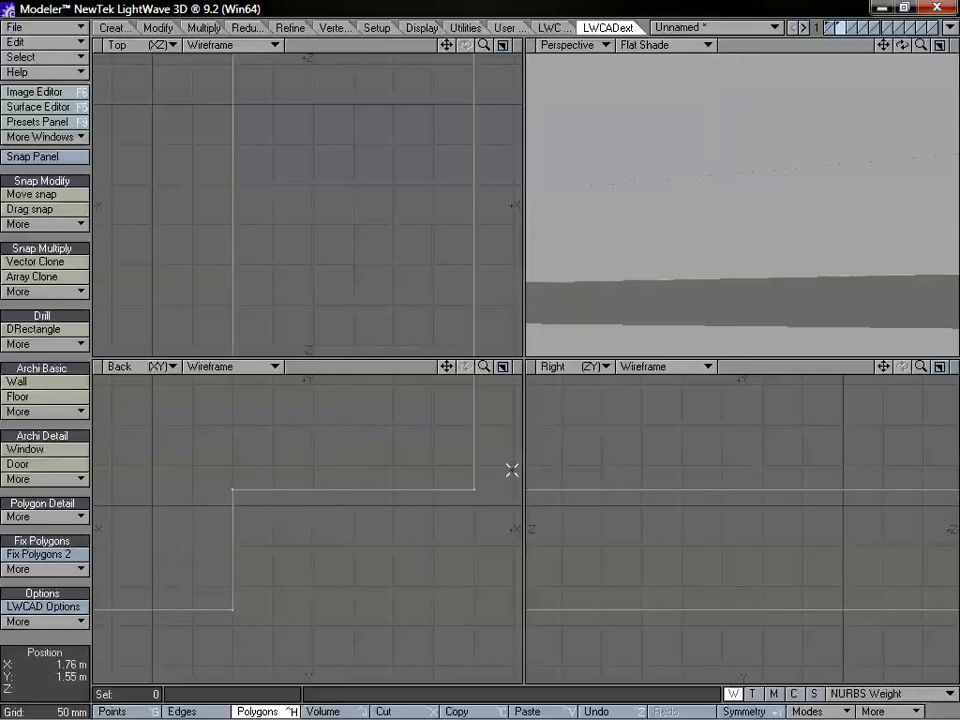
key("a")
left_click_drag(720, 300, 792, 270, "alt")
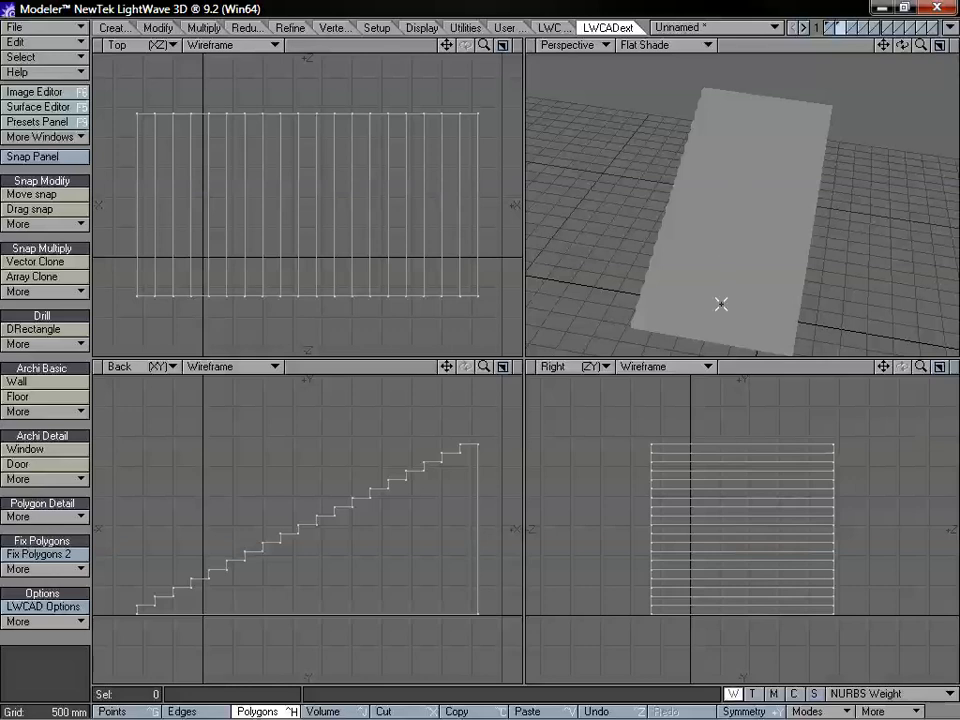
Step: Select all tread and riser polygons of the stair and bevel them with a 5 mm shift and 5 mm inset
left_click_drag(690, 230, 789, 238, "alt")
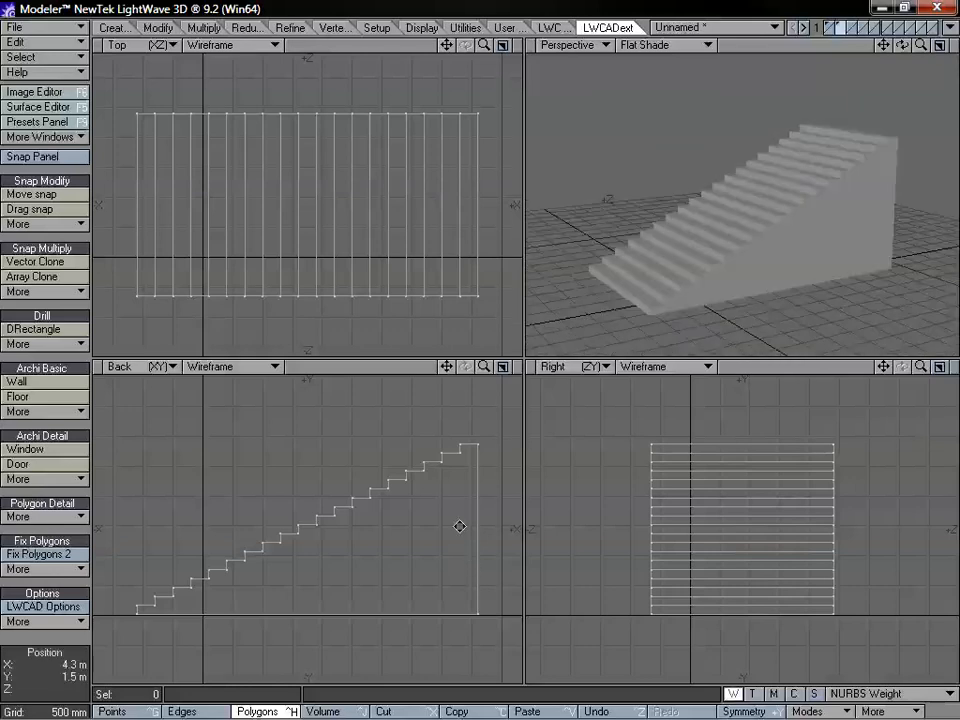
left_click_drag(711, 257, 836, 130, "alt")
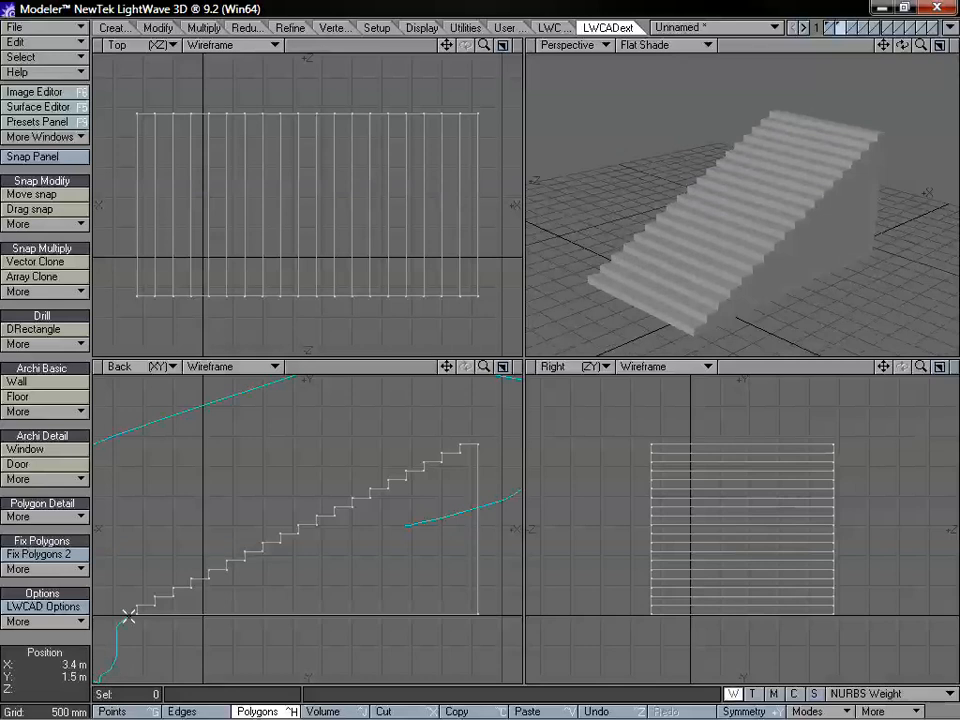
right_click_drag(427, 555, 459, 510)
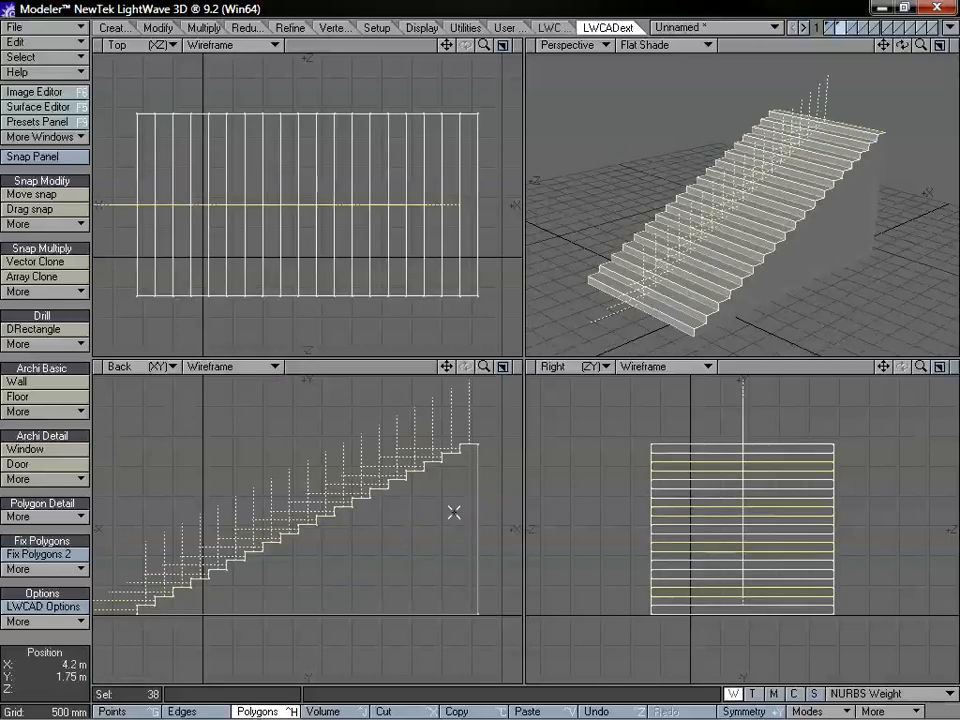
left_click_drag(572, 175, 720, 246, "alt")
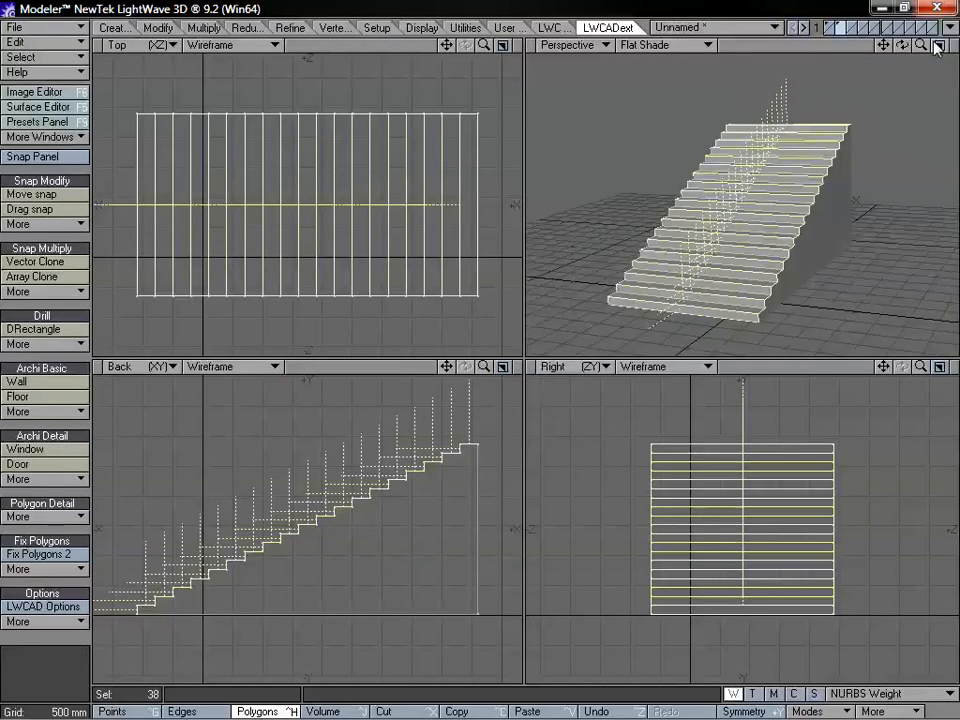
left_click_drag(921, 45, 955, 45)
left_click_drag(884, 367, 955, 372)
left_click_drag(886, 368, 925, 458)
key("b")
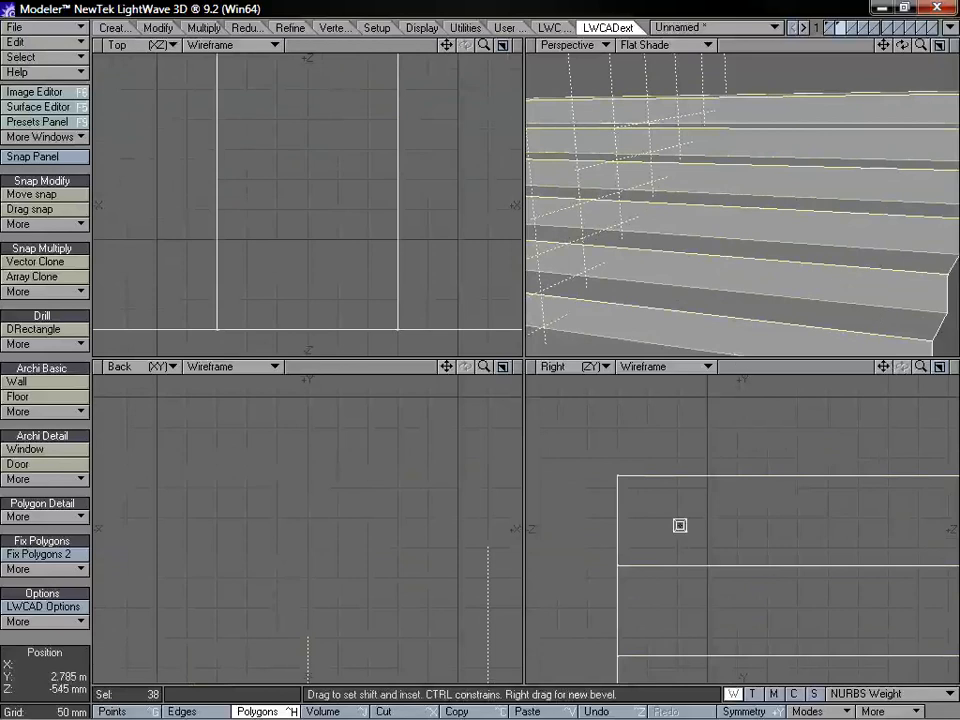
left_click_drag(679, 525, 677, 524)
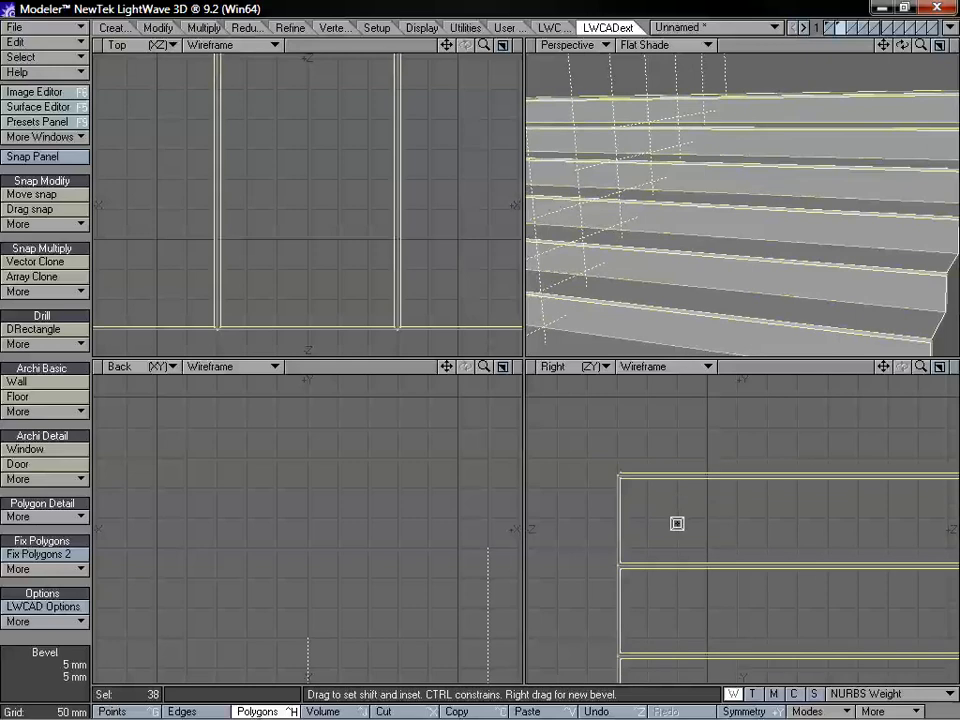
key("space")
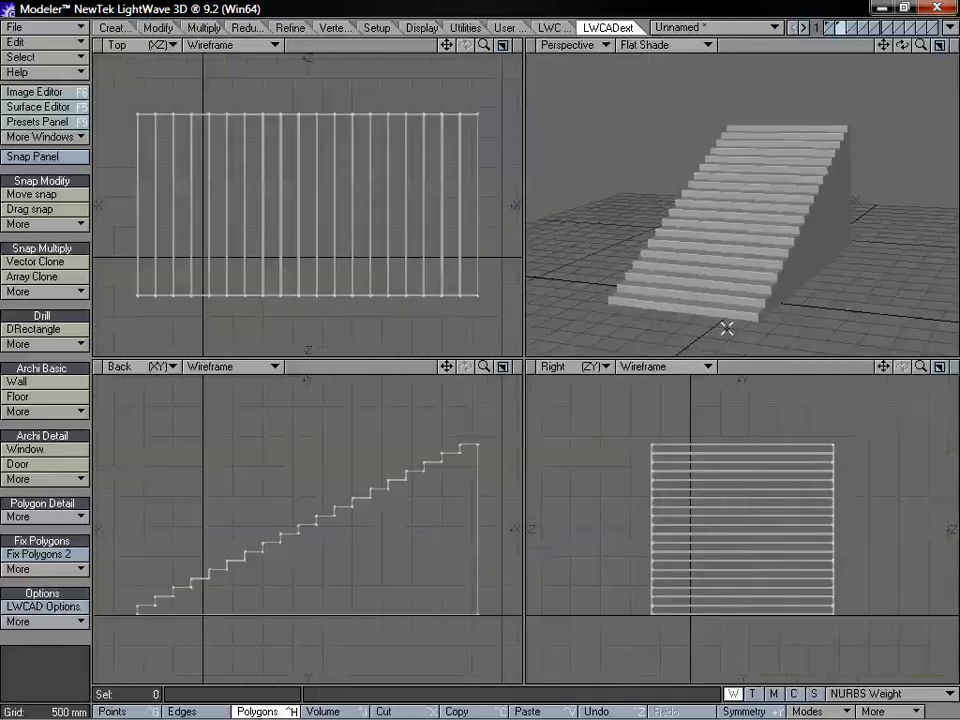
Step: Inspect the bevelled step edges from several angles in an enlarged Perspective view and again in the four-view layout
left_click_drag(793, 212, 720, 241, "alt")
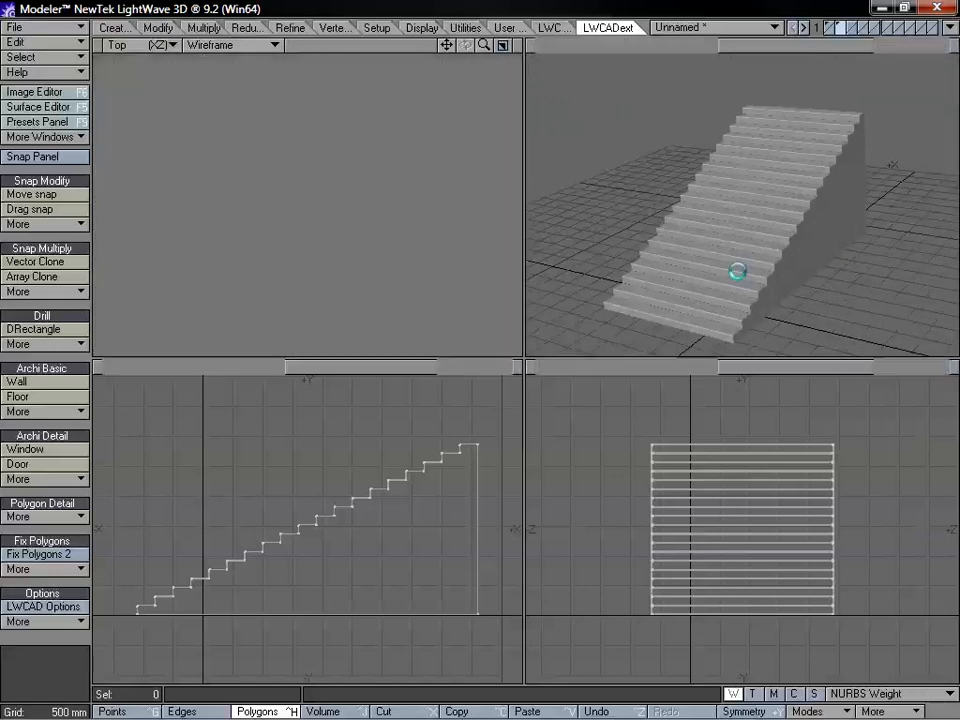
key("KP_0")
scroll(697, 338, "up", 3)
left_click_drag(604, 350, 604, 268, "alt")
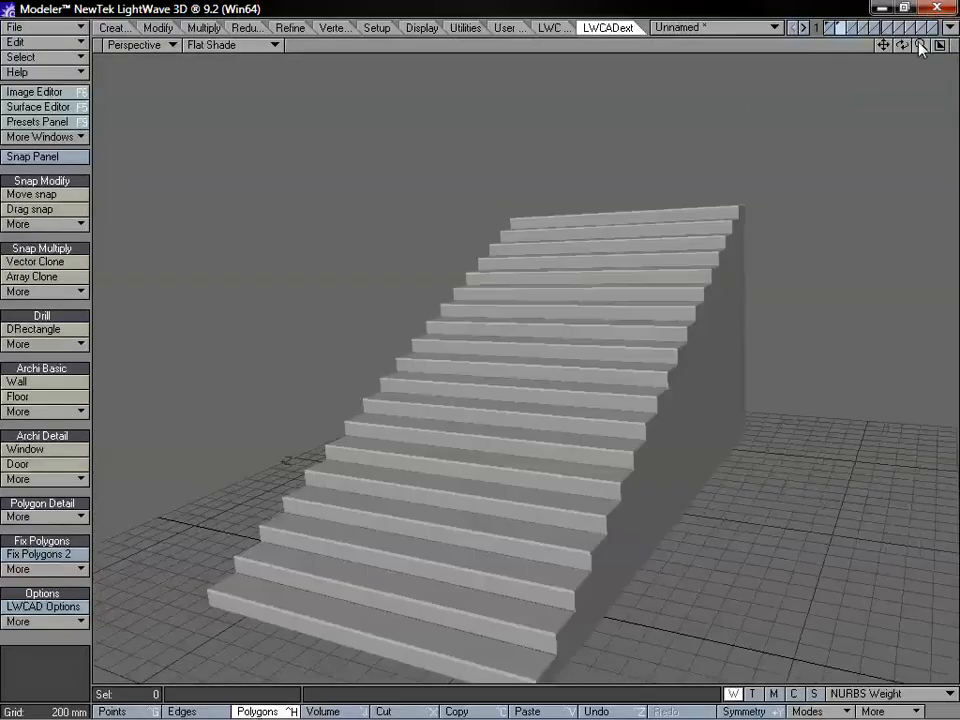
mouse_move(920, 45)
left_mouse_down()
mouse_move(940, 52)
mouse_move(928, 50)
left_mouse_up()
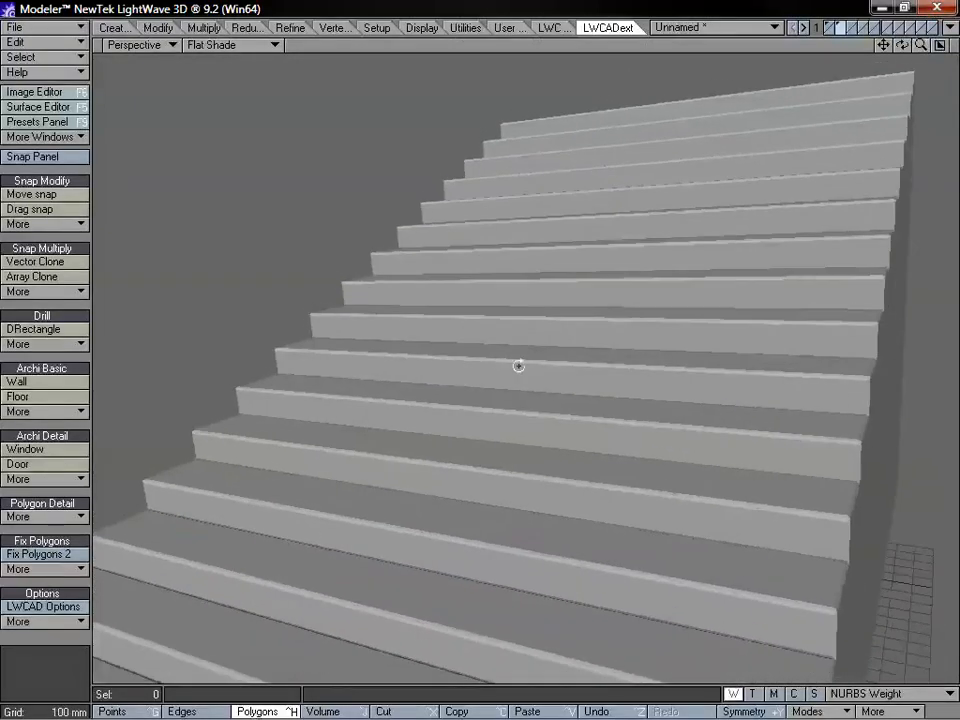
left_click_drag(518, 366, 708, 320, "alt")
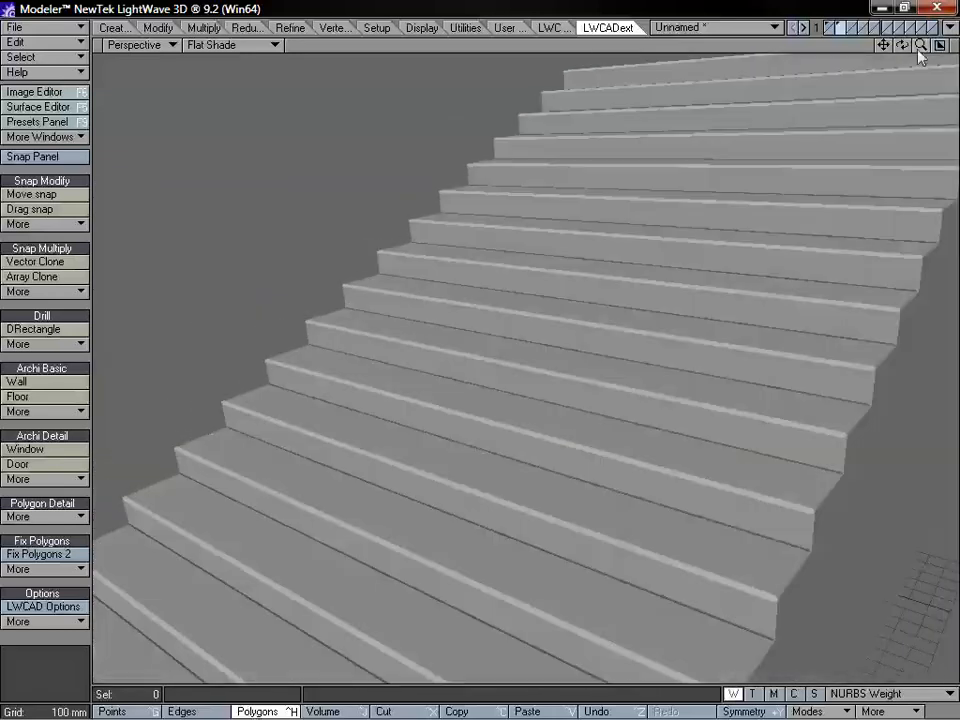
left_click_drag(919, 49, 896, 55)
left_click_drag(554, 316, 545, 392, "alt")
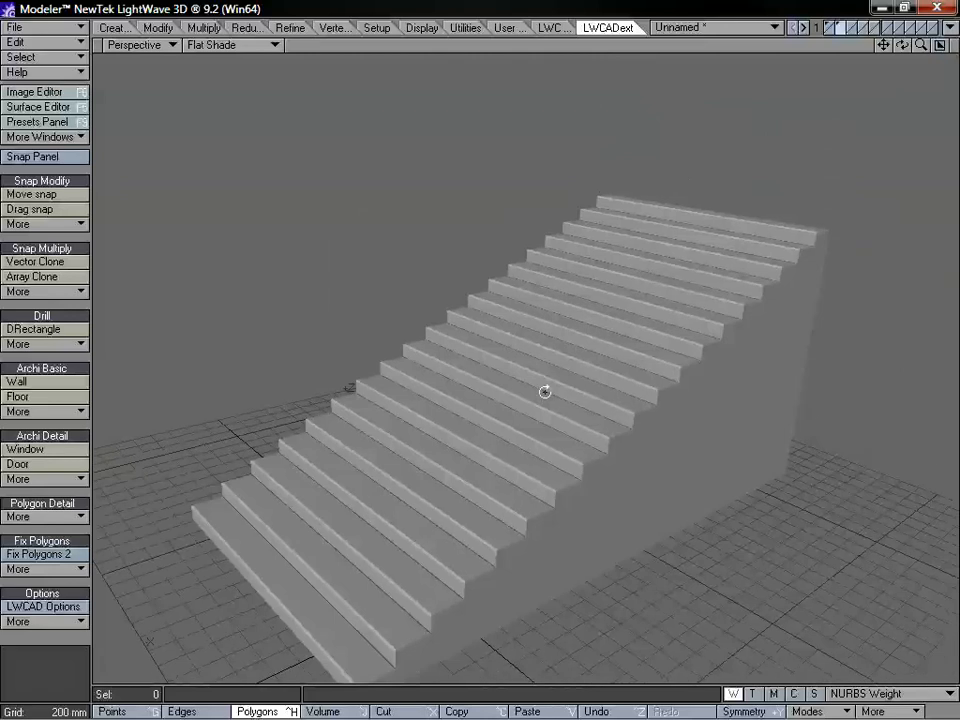
key("KP_0")
key("a")
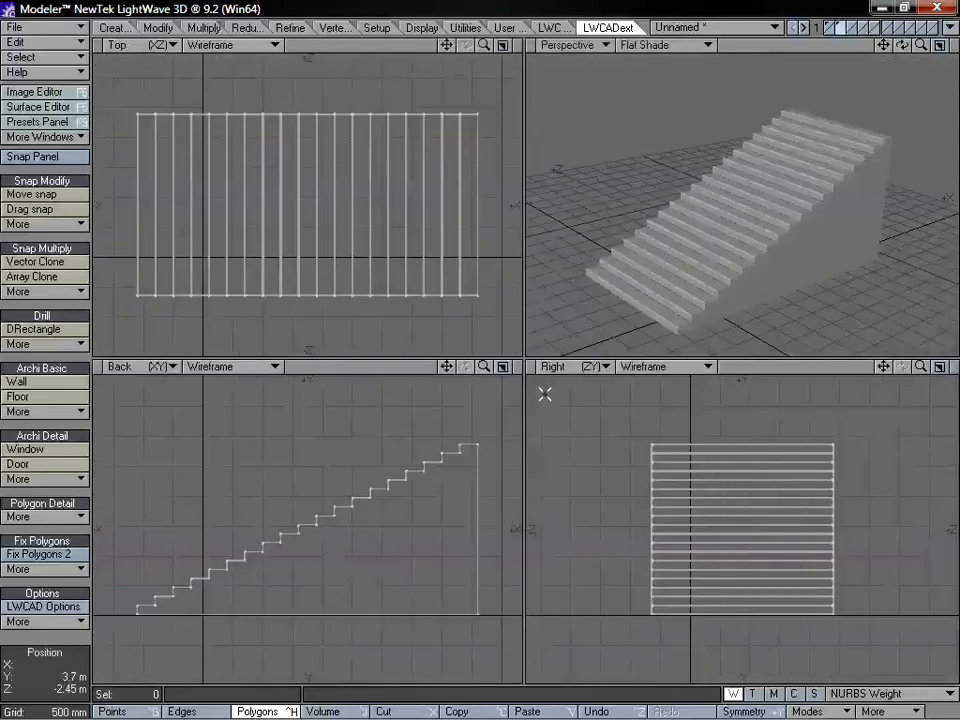
left_click_drag(697, 204, 806, 195, "alt")
left_click_drag(923, 47, 884, 47)
left_click_drag(812, 249, 812, 253, "alt")
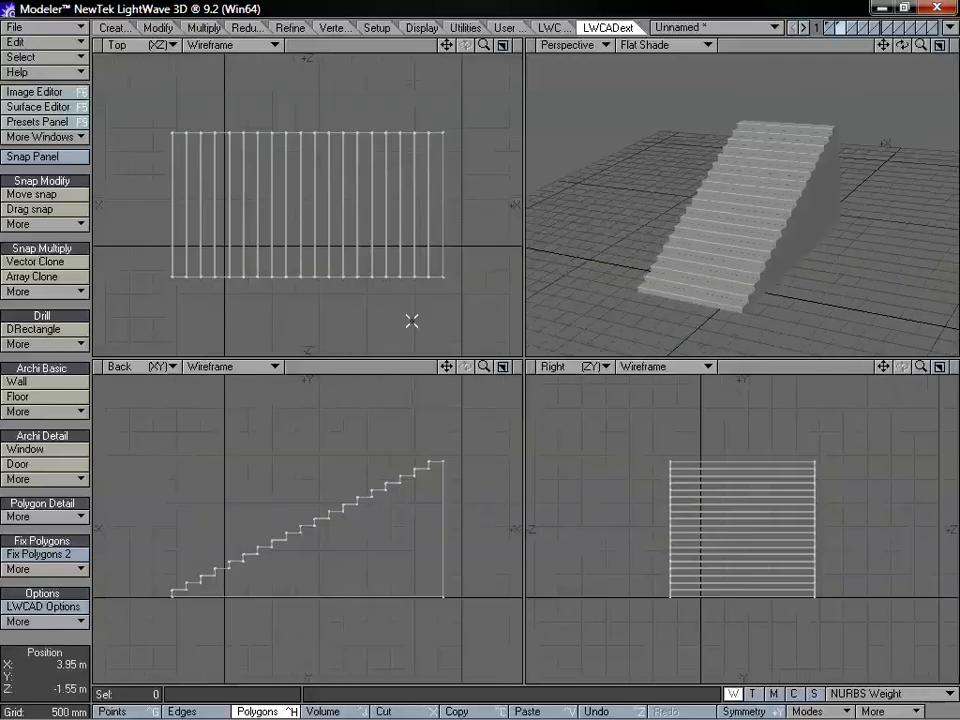